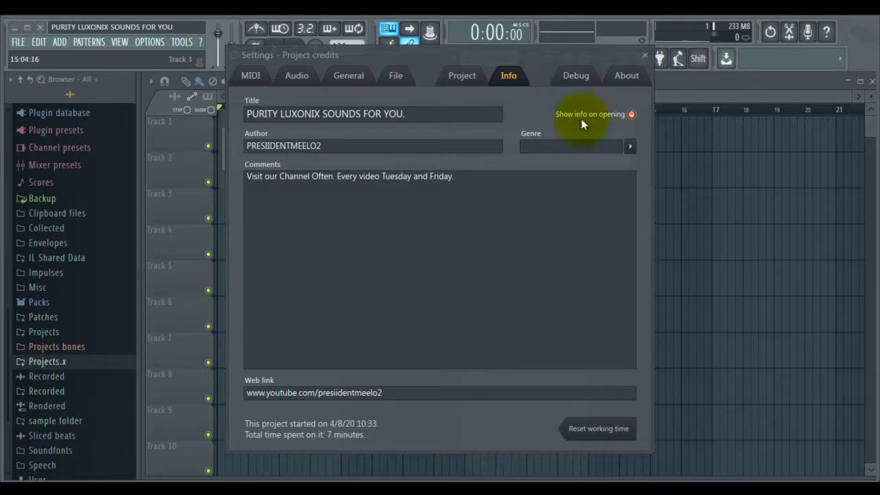
Step: Close the project credits, add a Purity_2 instrument channel, and position its plugin window below the channel rack
left_click(644, 55)
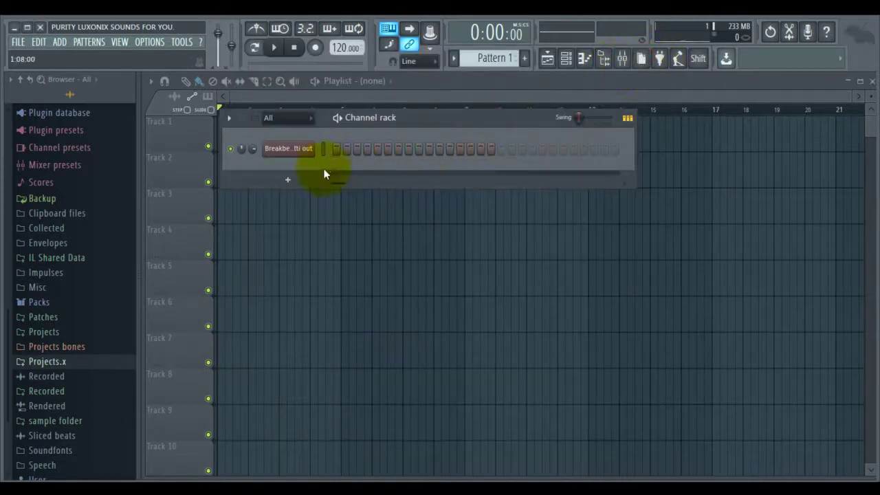
left_click(288, 180)
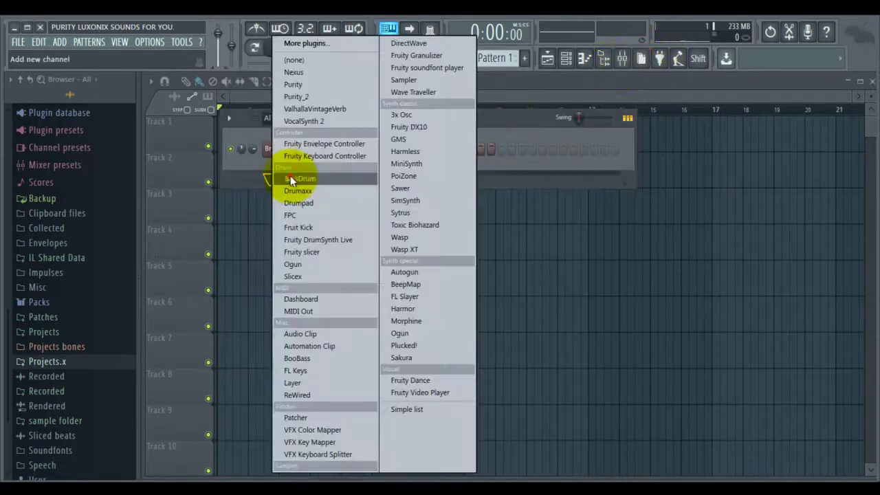
left_click(310, 97)
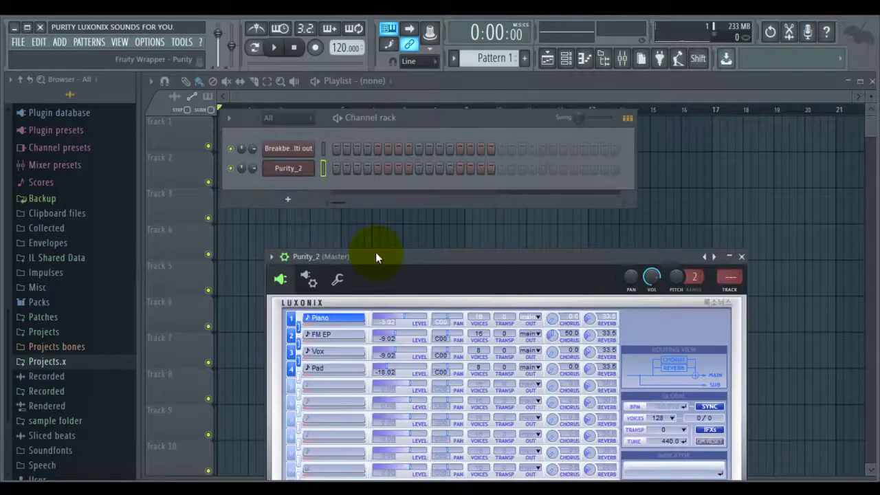
left_click_drag(387, 257, 344, 220)
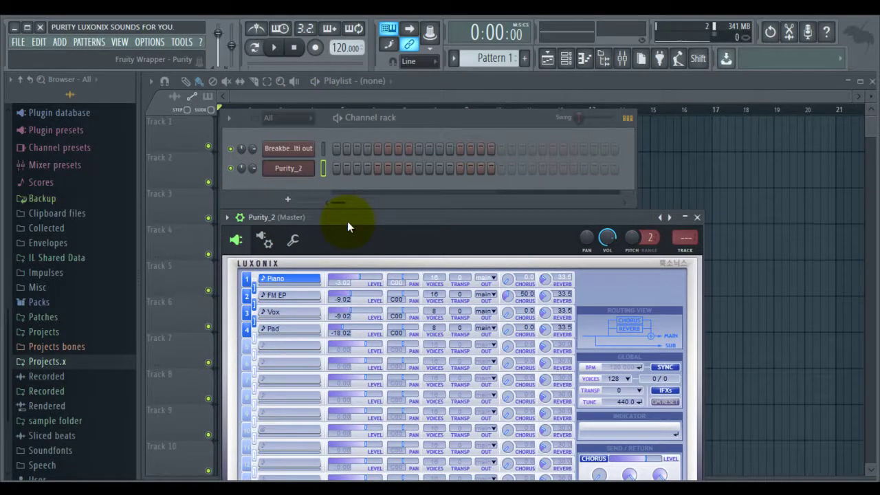
right_click(309, 172)
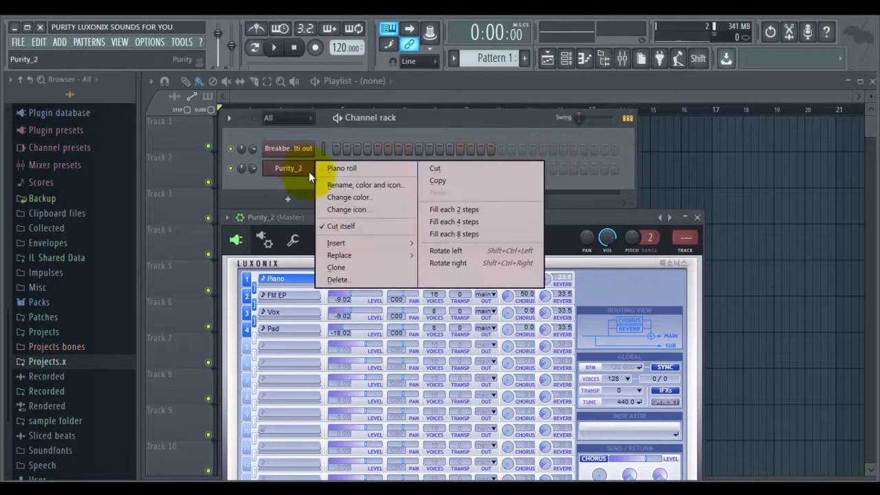
left_click(300, 190)
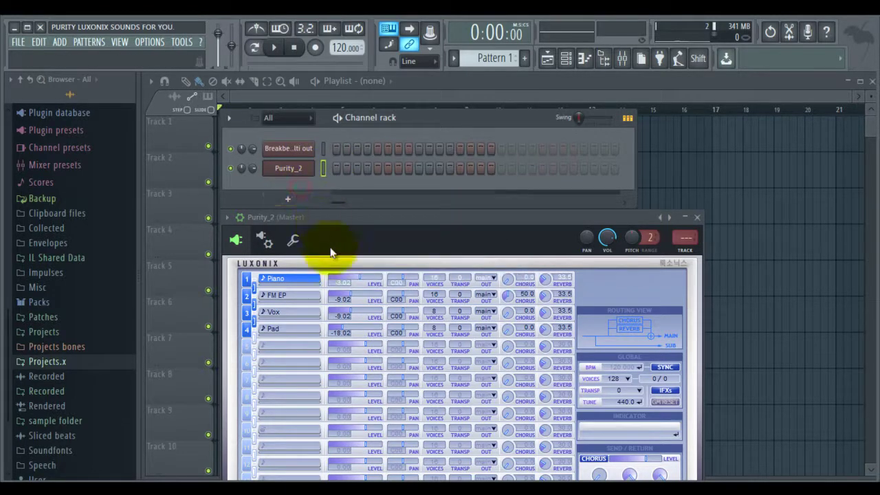
Step: Play a range of notes on the Purity_2 channel to audition its default layered Piano, FM EP, Vox and Pad sound
left_click(330, 242)
key("w")
key("n")
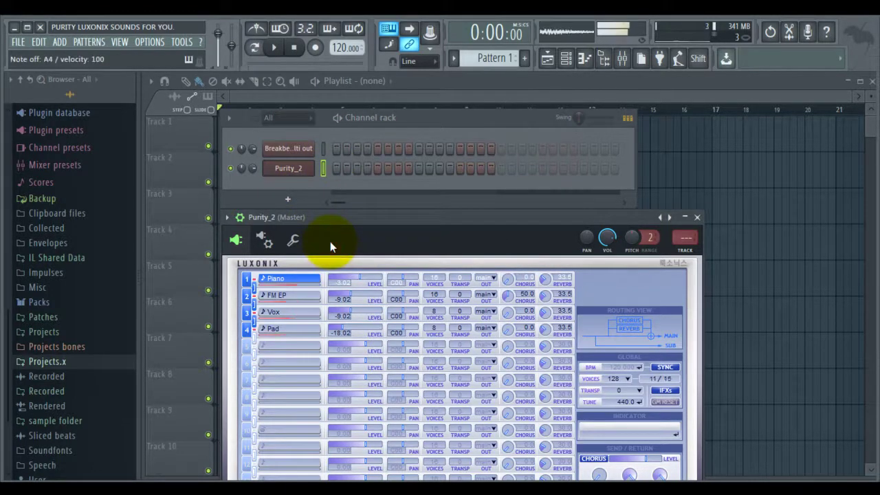
key("b")
key("w")
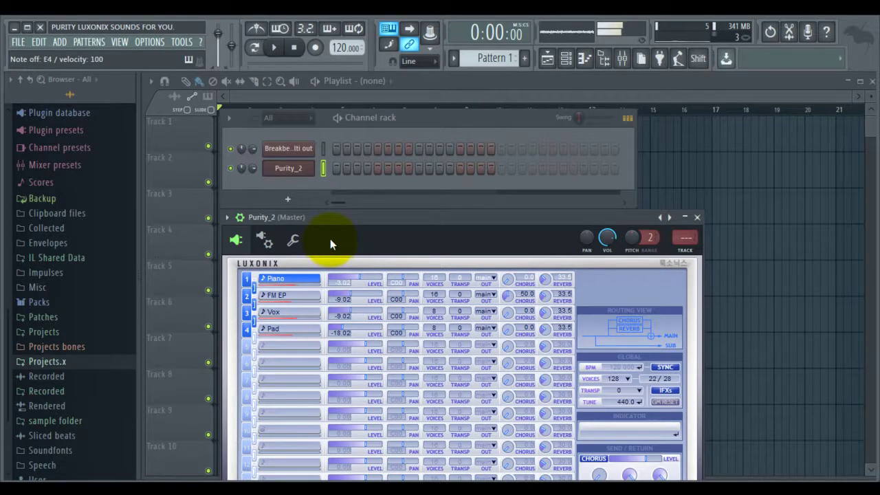
key("b")
key("z")
key("c")
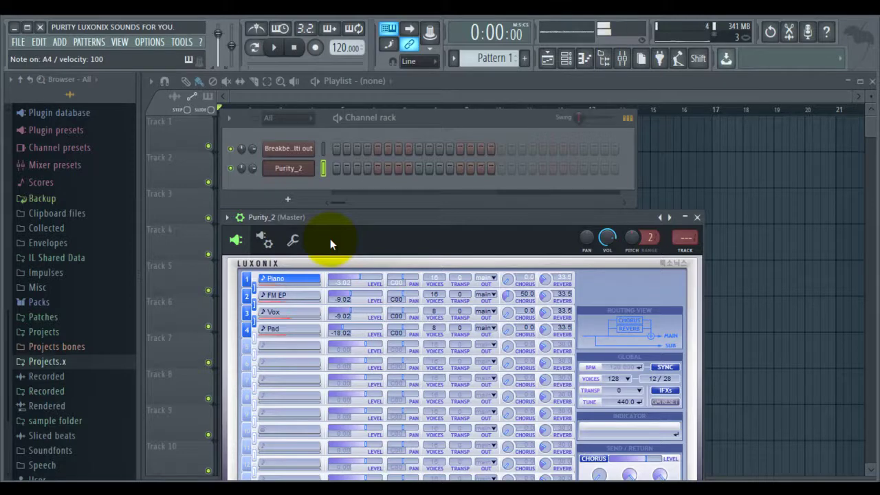
key("x")
key("v")
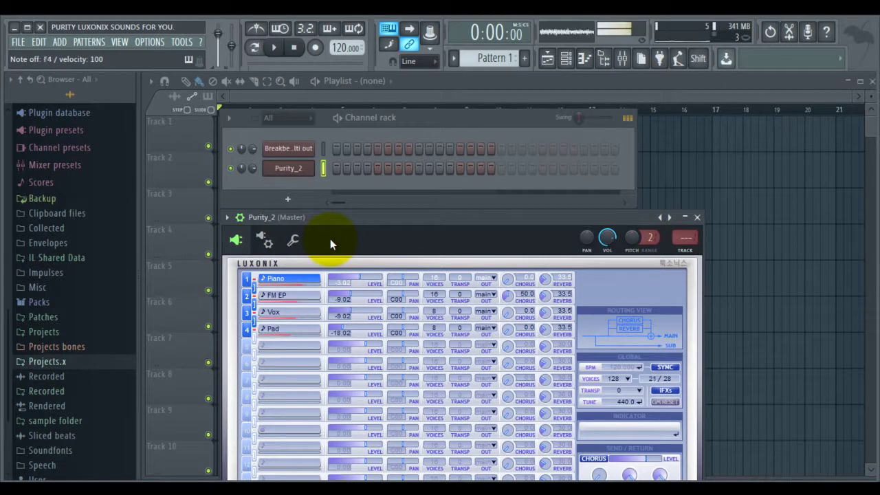
key("z")
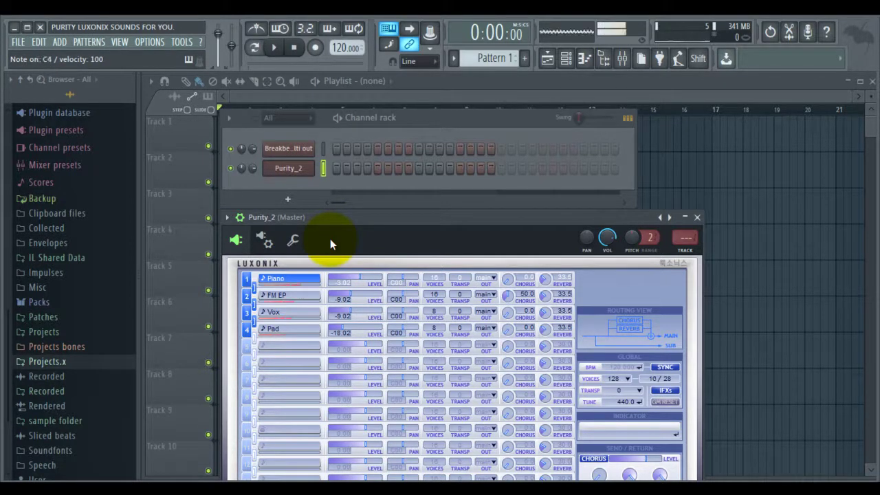
key("x")
key("c")
key("b")
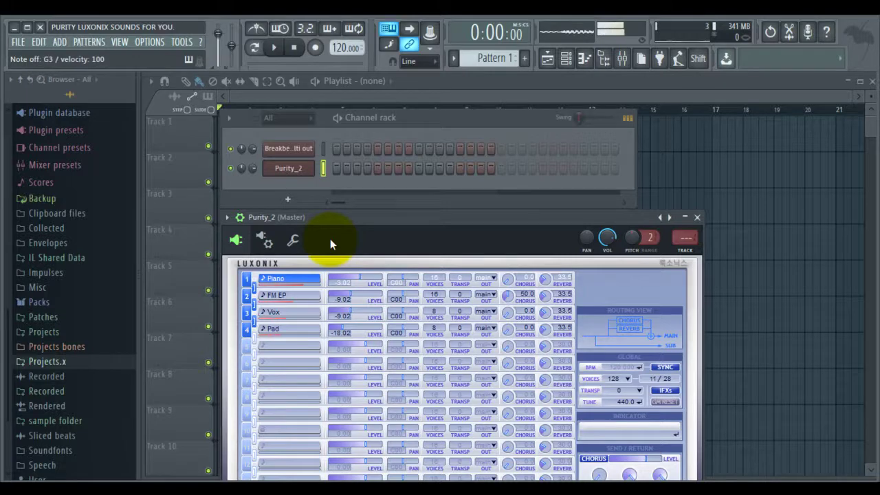
key("i")
key("w")
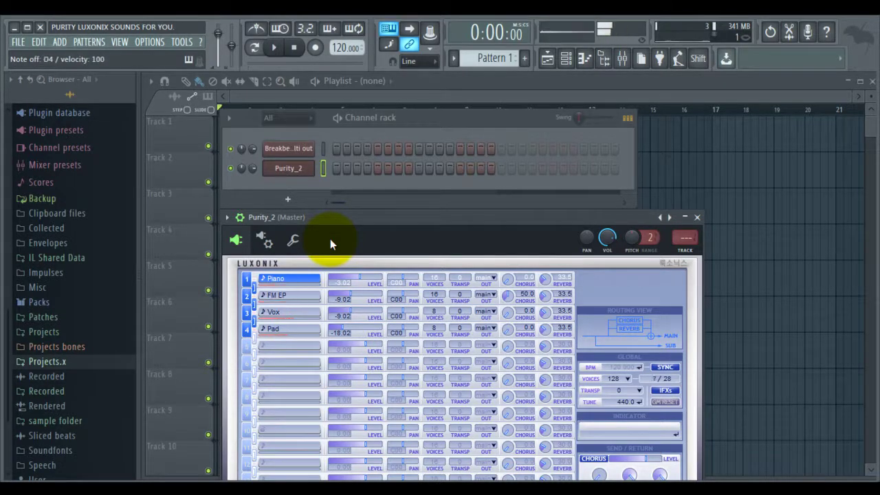
key("q")
key("y")
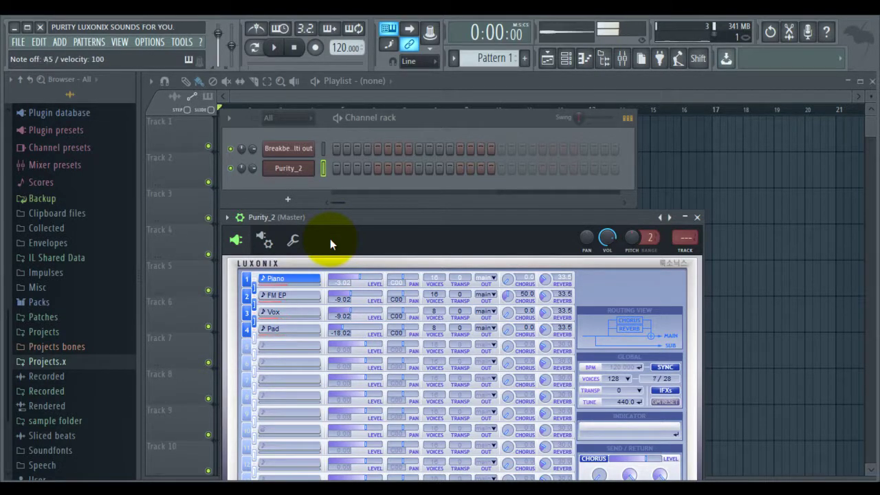
key("i")
key("y")
key("b")
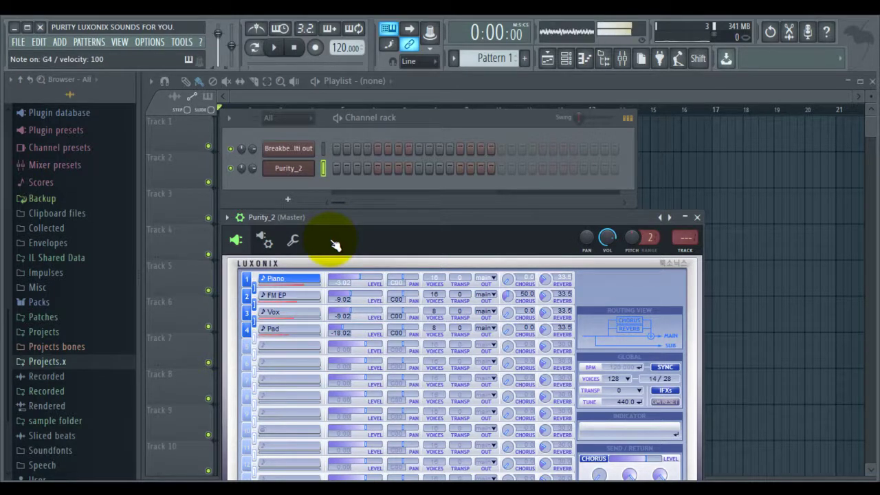
key("t")
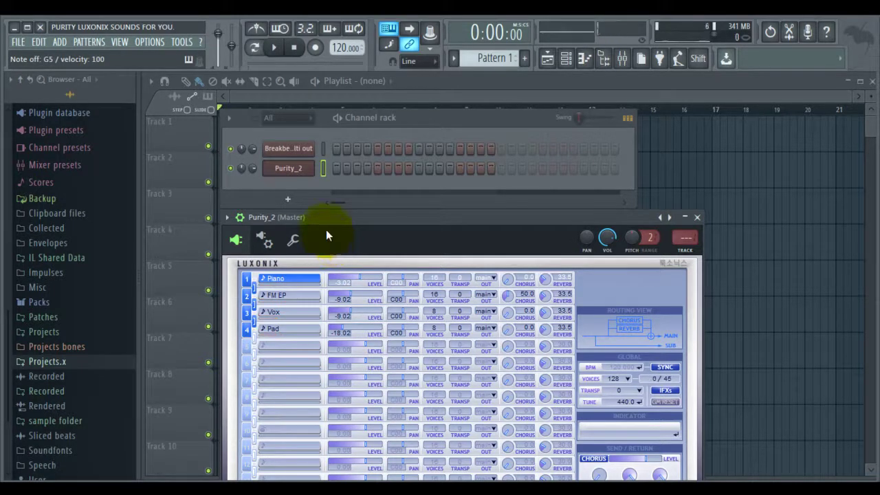
Step: Open the Purity_2 channel's piano roll and load the score file "houz sample.fsc" into it
right_click(300, 169)
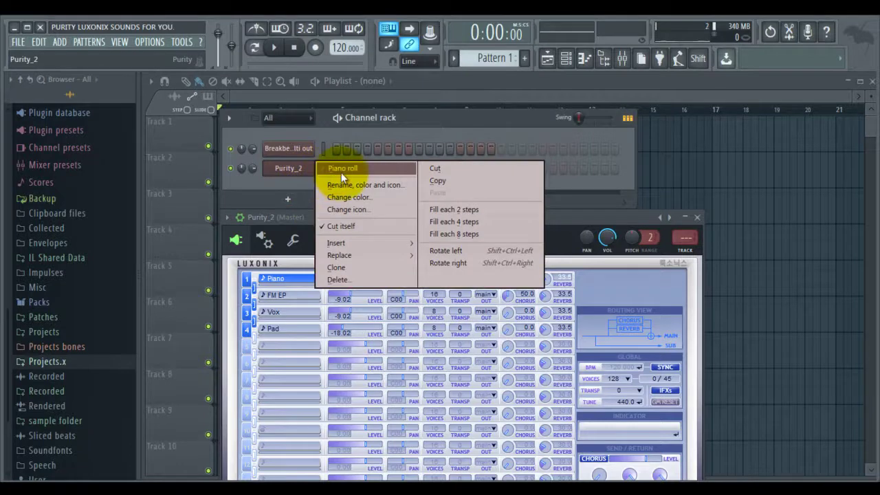
left_click(340, 171)
left_click(150, 79)
mouse_move(186, 95)
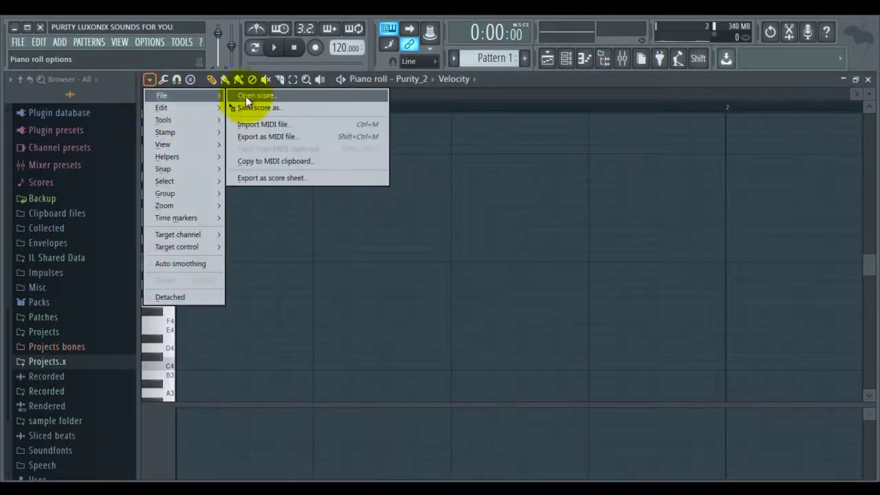
left_click(277, 97)
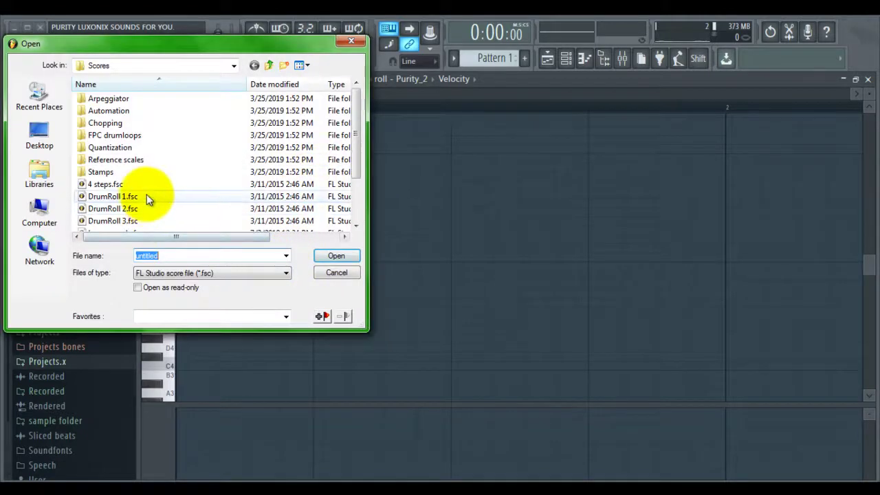
left_click_drag(356, 158, 352, 210)
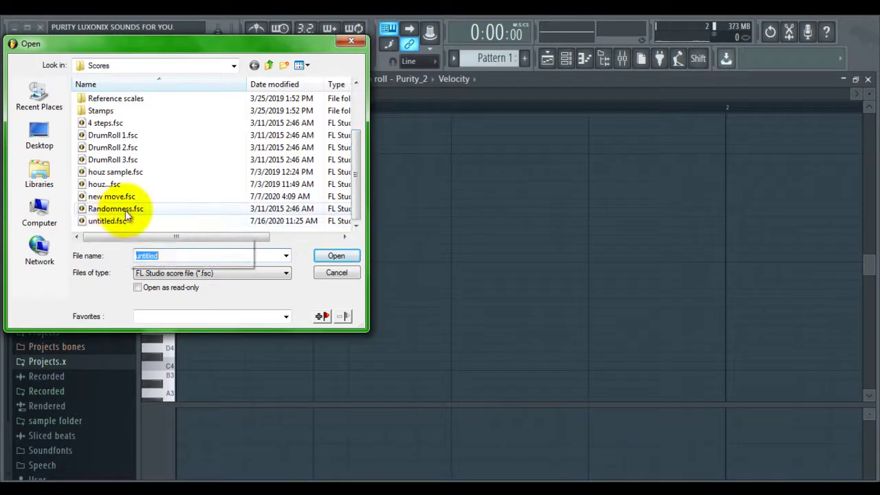
left_click(127, 209)
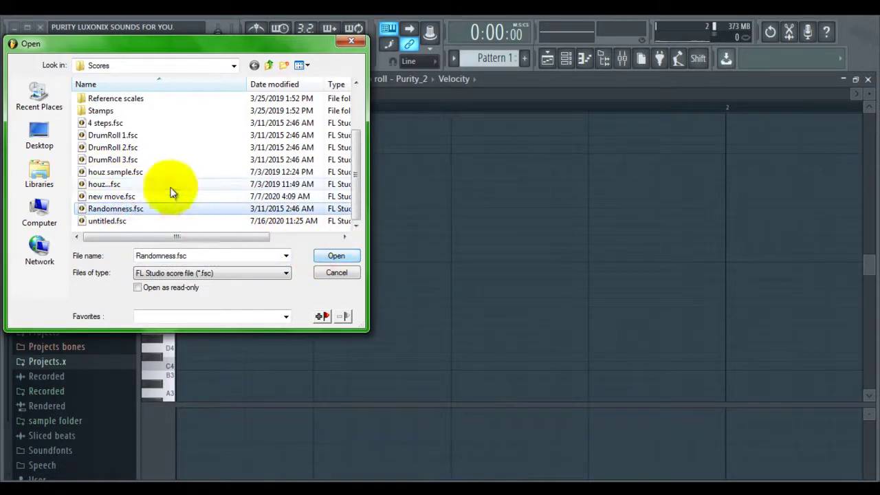
left_click(138, 171)
left_click(331, 257)
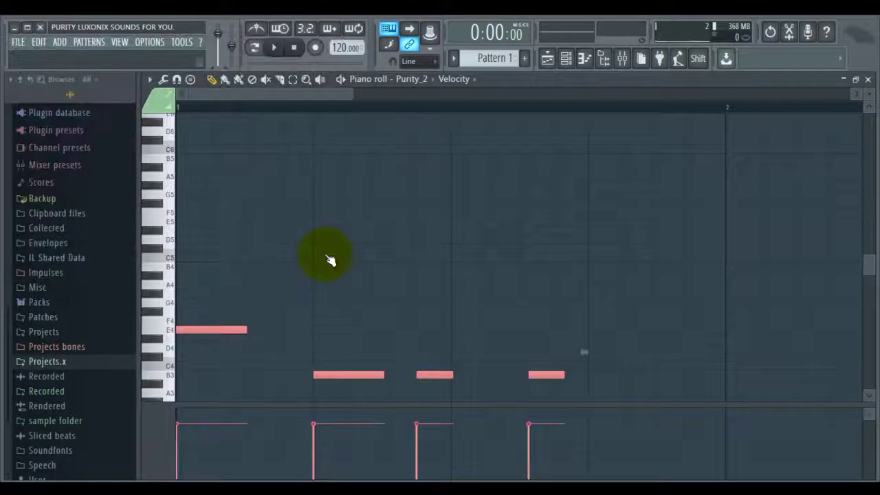
Step: Listen to the loaded score in a loop, close the piano roll, and stop playback
left_click(274, 48)
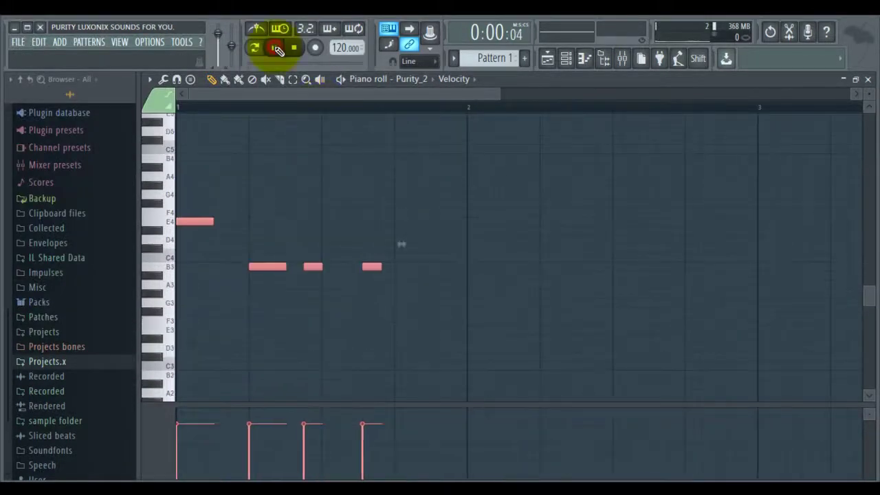
left_click(275, 48)
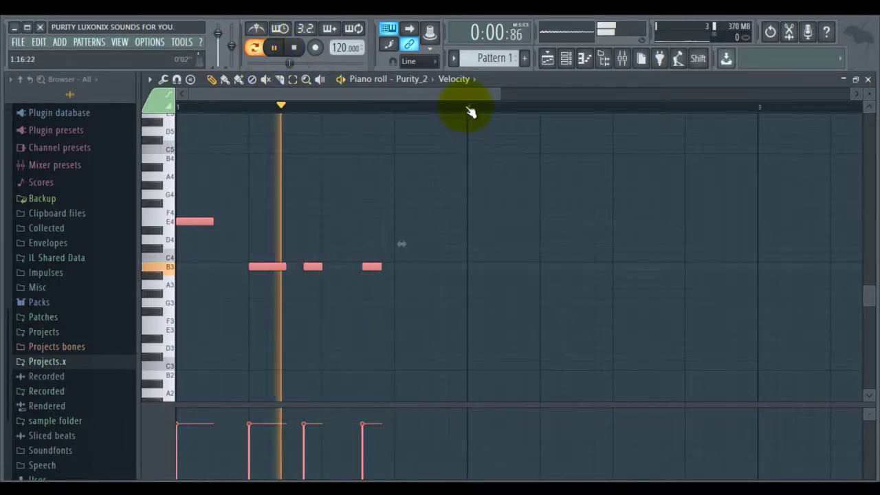
scroll(471, 110, "down", 1)
left_click(867, 79)
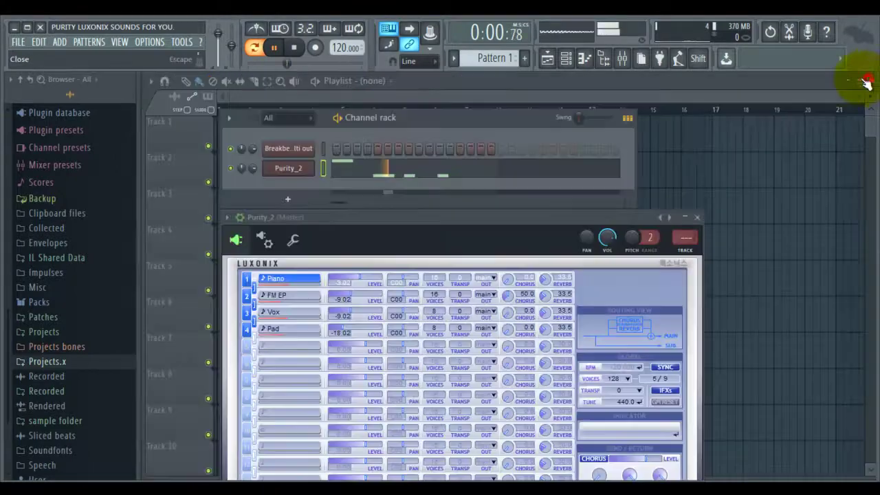
key("space")
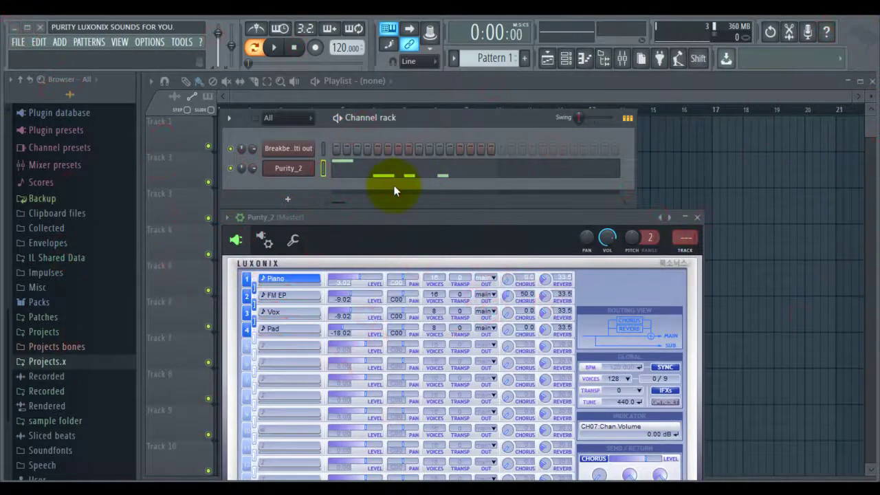
Step: Move the Purity_2 window clear of the channel rack and expand Packs > astropiano-23jan20 piano > J.E Sample Pack in the browser
left_click_drag(354, 220, 398, 254)
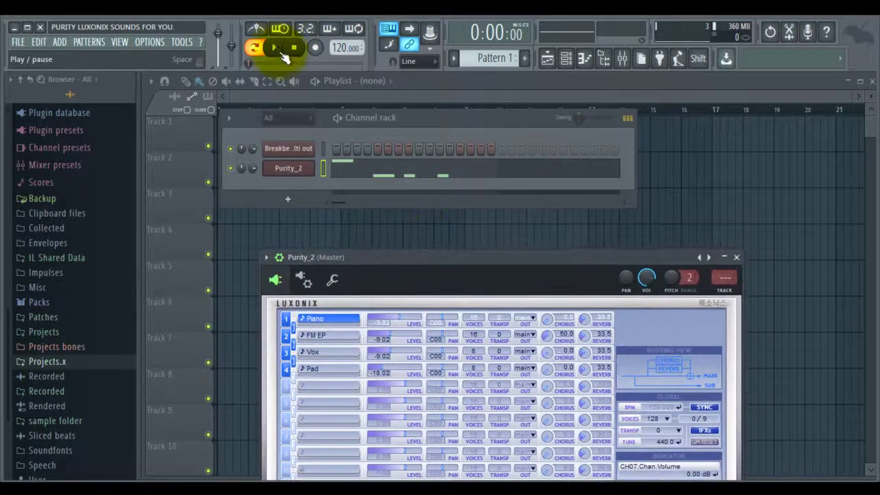
left_click(274, 46)
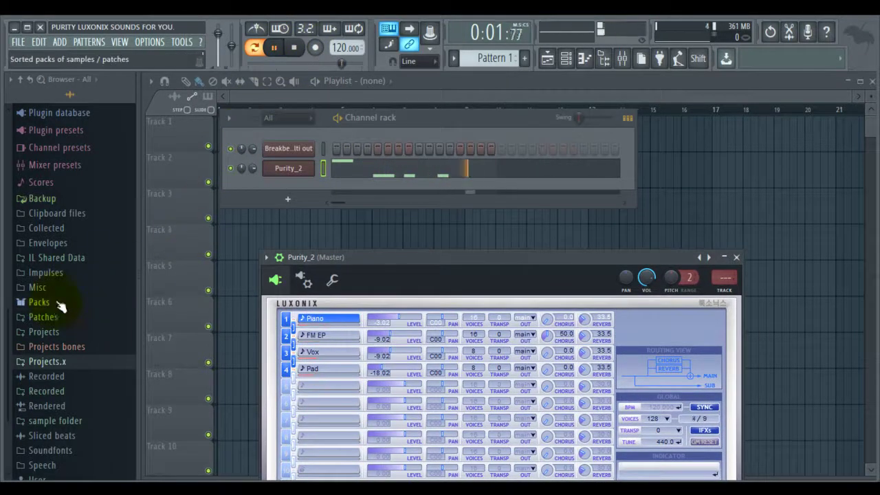
left_click(60, 302)
left_click(277, 47)
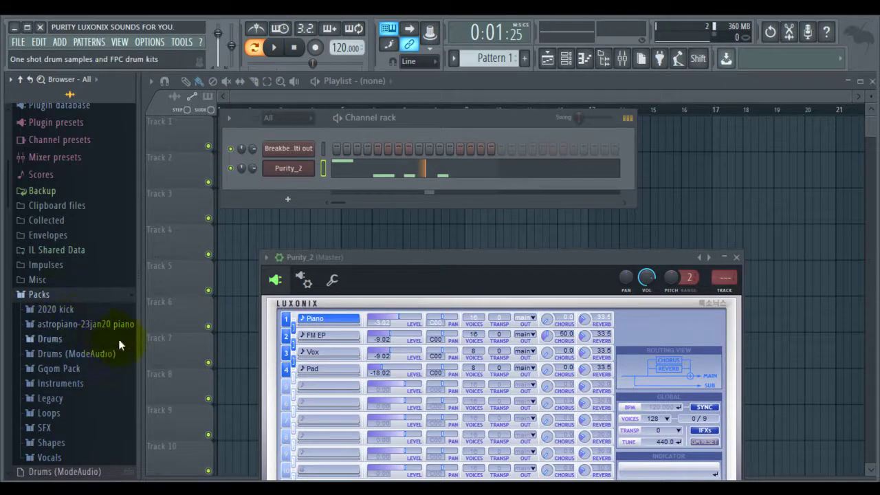
left_click(69, 324)
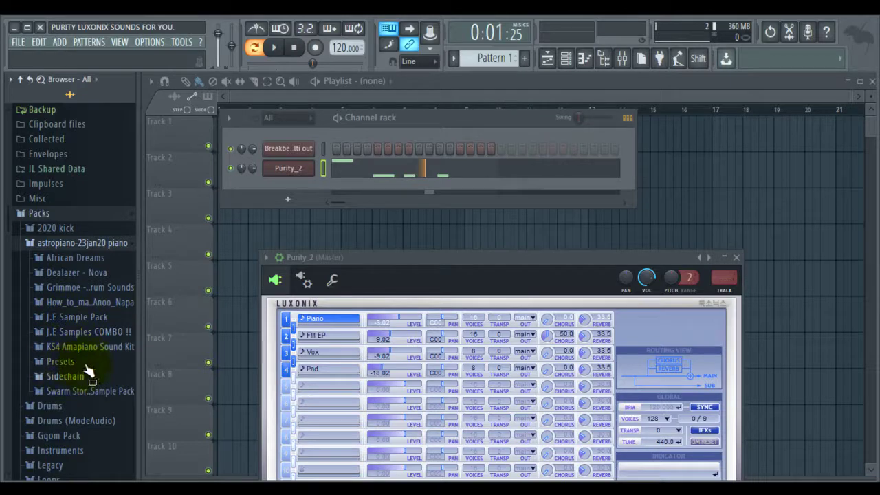
left_click(76, 318)
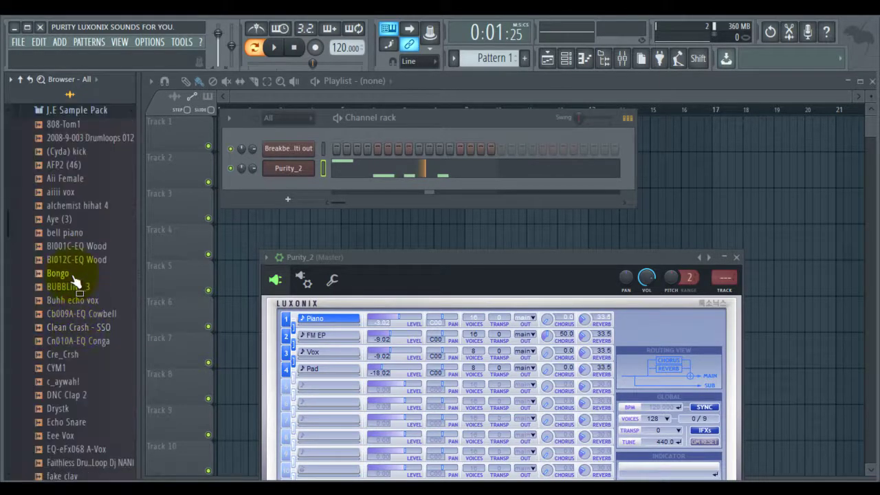
Step: Preview the 808-Tom1, 2008-9-003 Drumloops 012 and AFP2 (46) samples in the J.E Sample Pack
scroll(75, 282, "up", 2)
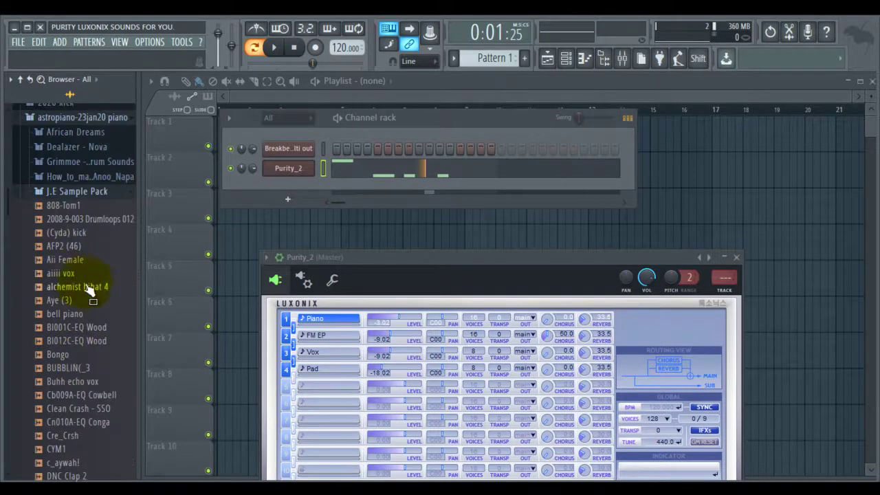
left_click(62, 207)
left_click(64, 219)
left_click(63, 245)
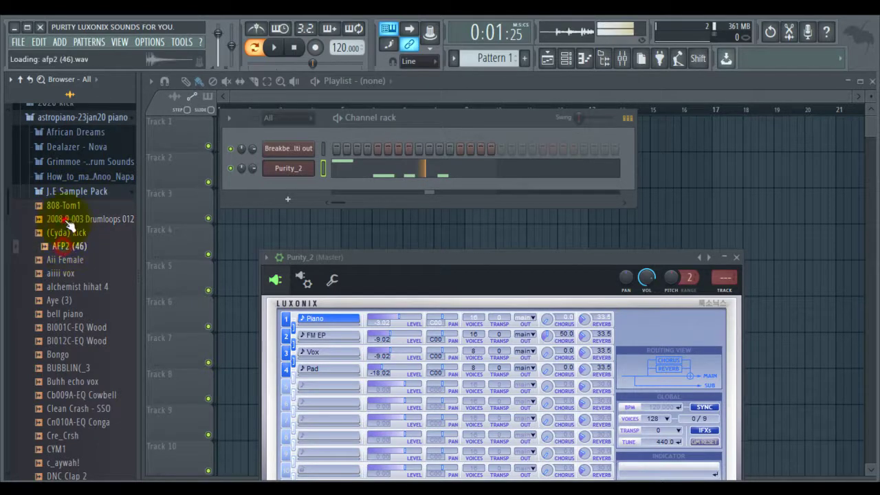
Step: Add the 2008-9-003 Drumloops 012 sample as a new channel and fill its sequence every 4 steps
left_click_drag(69, 223, 313, 182)
right_click(313, 184)
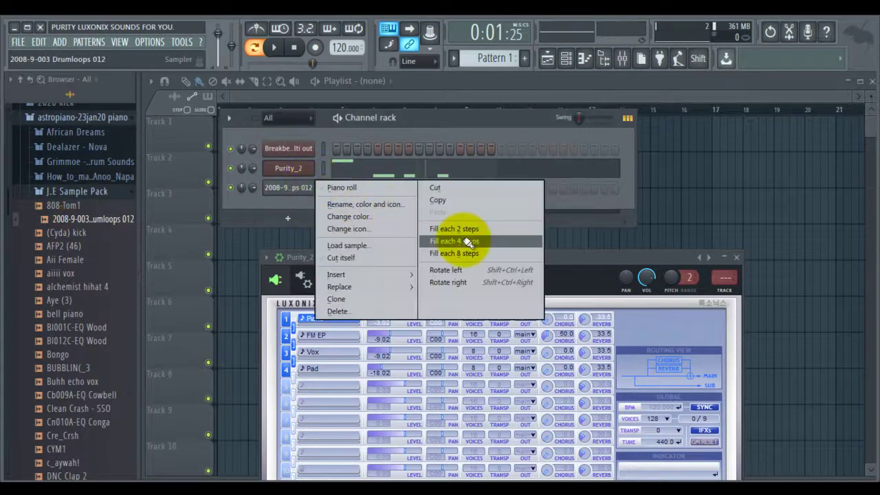
left_click(467, 241)
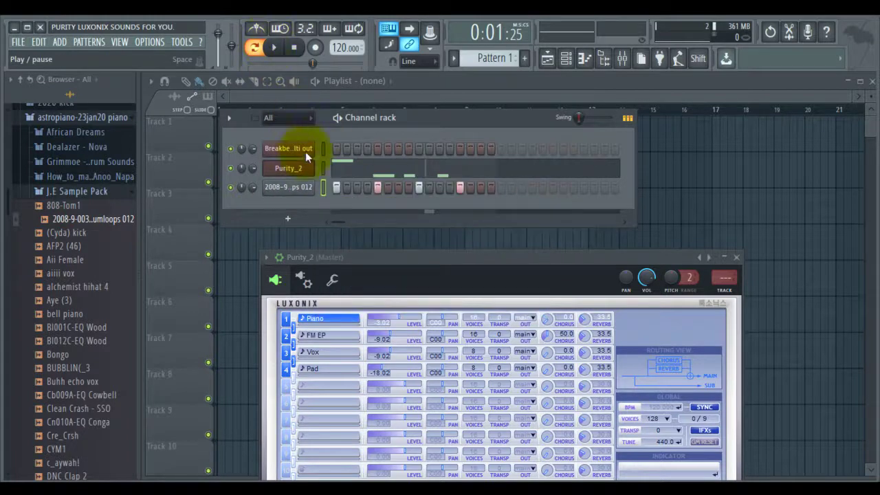
Step: Play the pattern, preview the (Cyda) kick and alchemist hihat 4 samples, and replace the drum loop channel's sample with alchemist hihat 4
left_click(273, 47)
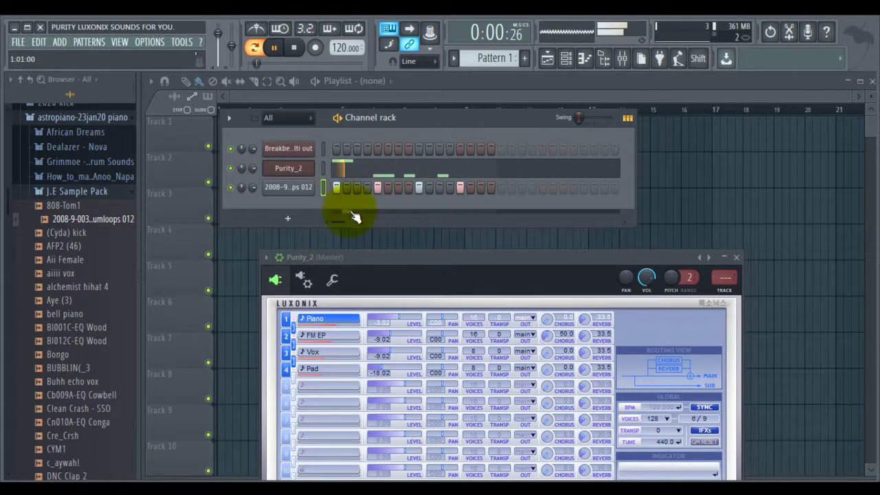
left_click(66, 232)
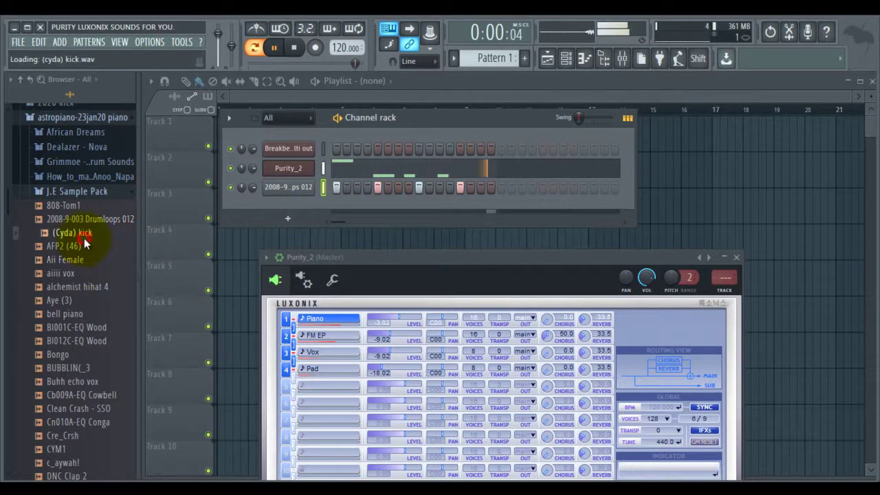
left_click(77, 287)
left_click_drag(77, 288, 298, 184)
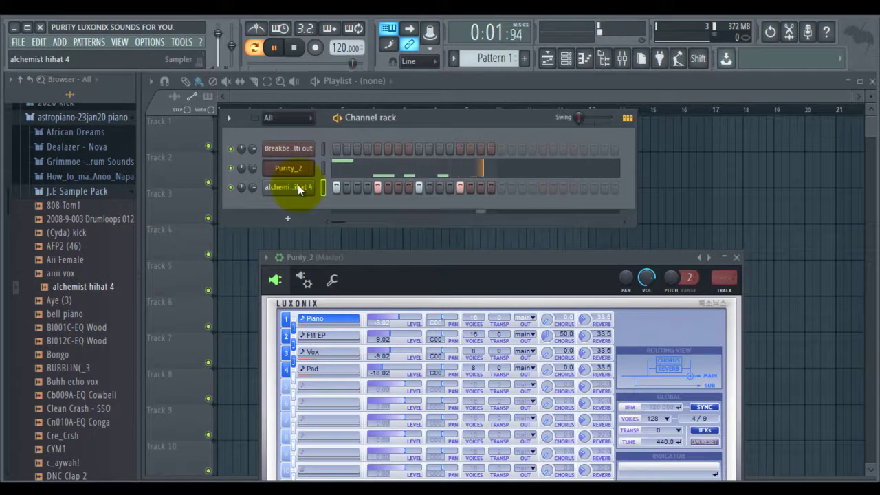
Step: Add an extra hit on step 16 of the alchemist hihat 4 channel, keeping the hits on every fourth step
left_click(480, 188)
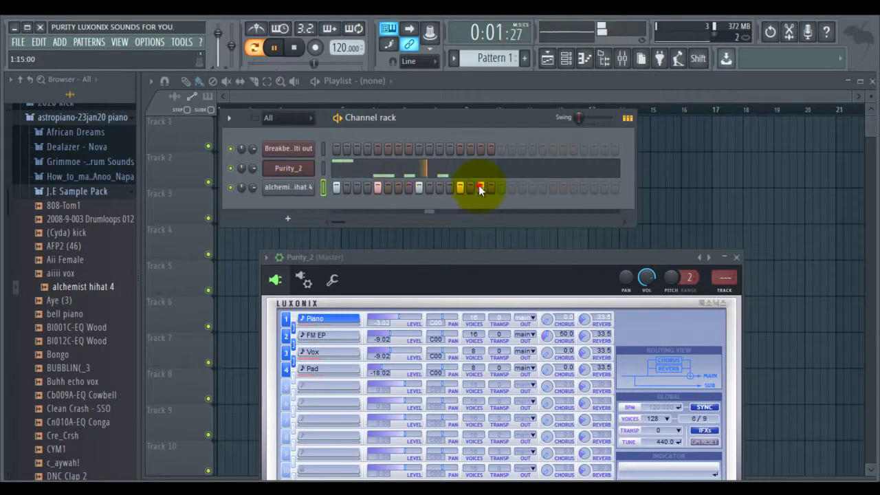
left_click(489, 190)
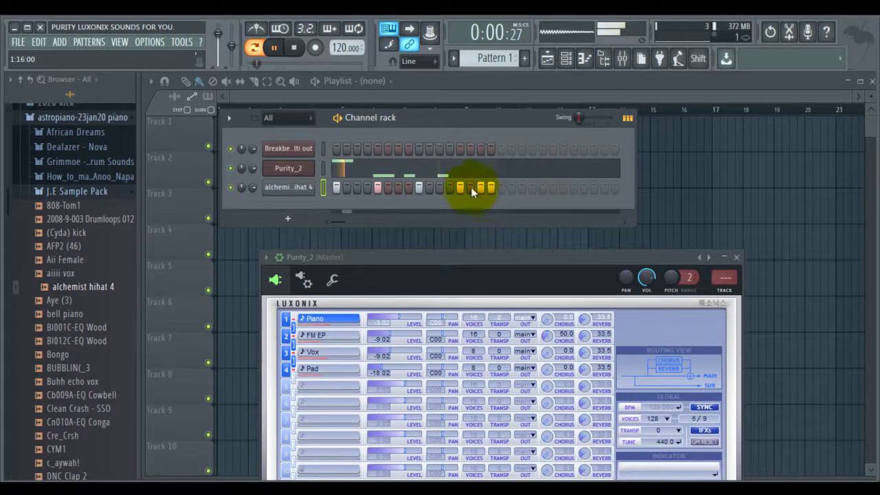
left_click(460, 187)
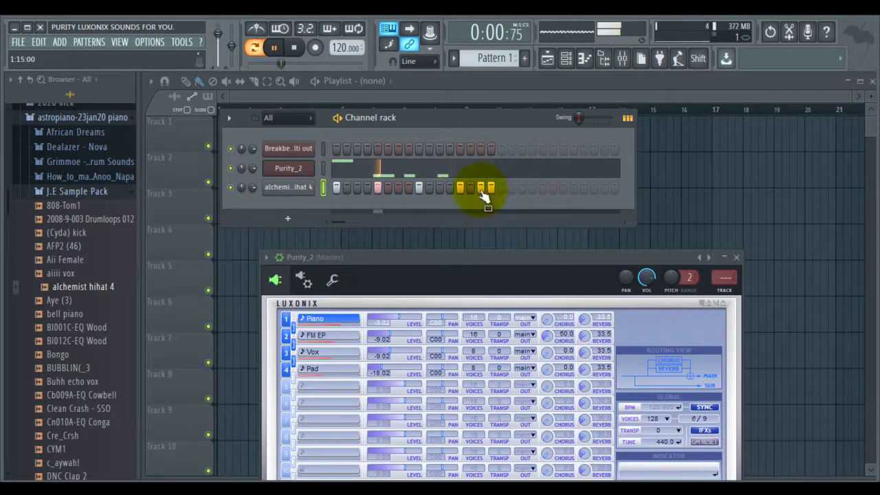
left_click(470, 187)
left_click(481, 187)
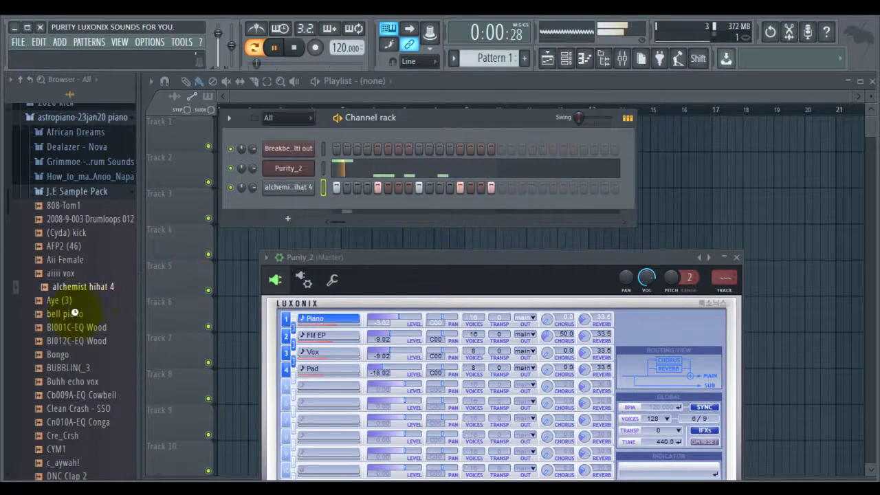
Step: Preview the Bongo and Clean Crash - SSO samples over the running pattern, and pause playback
left_click(66, 353)
left_click(77, 407)
scroll(77, 407, "down", 4)
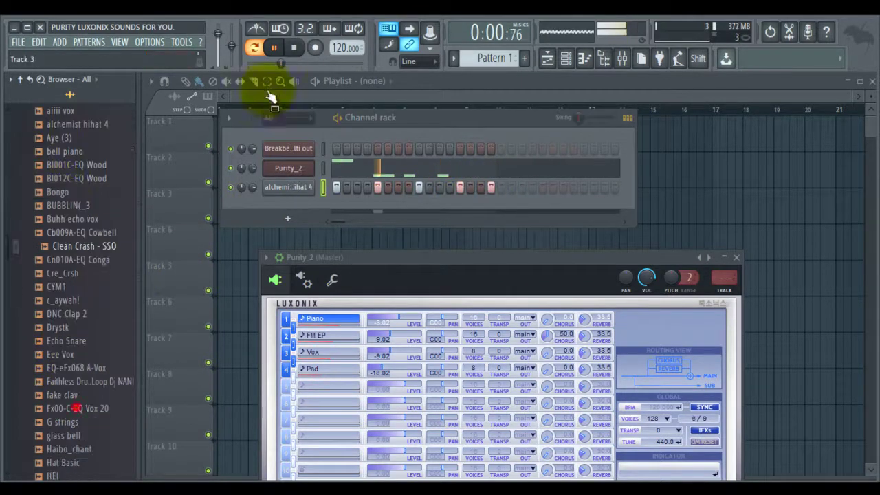
left_click(275, 48)
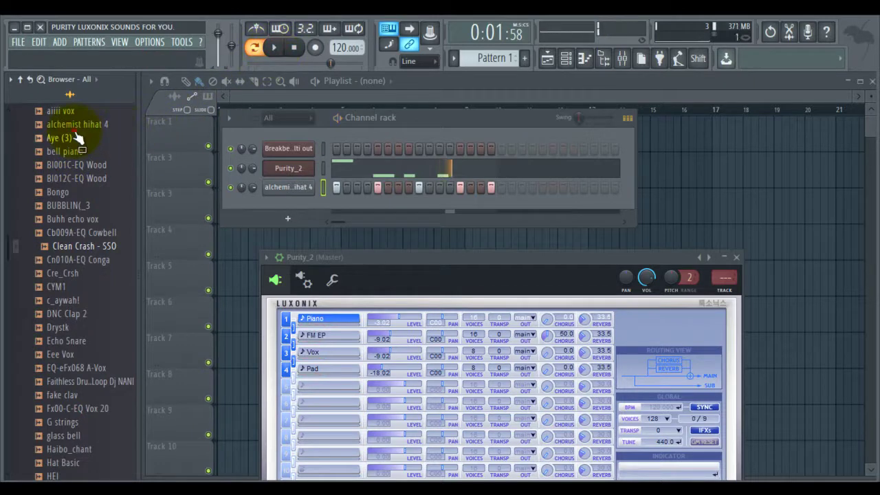
Step: Preview the Tak Clp, Soulful J.E and _PERC_30 samples further down the J.E Sample Pack
scroll(41, 229, "down", 6)
left_click_drag(54, 259, 78, 338)
scroll(62, 316, "down", 3)
left_click(63, 313)
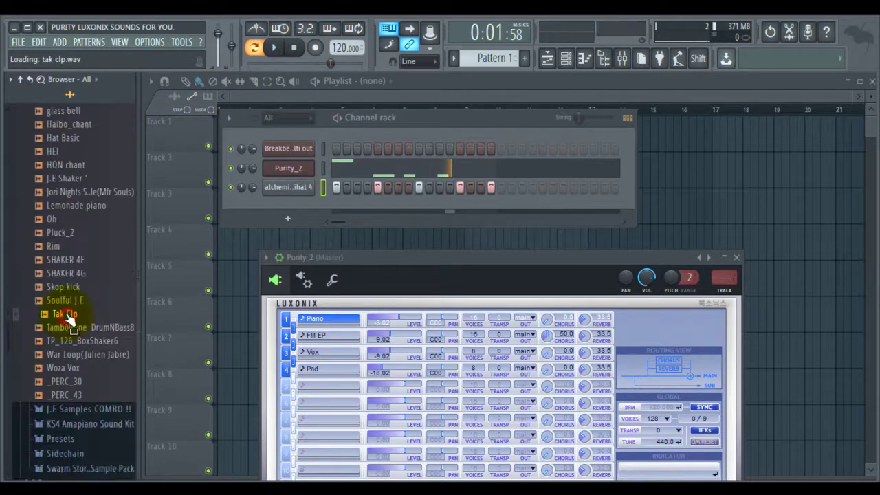
left_click(64, 297)
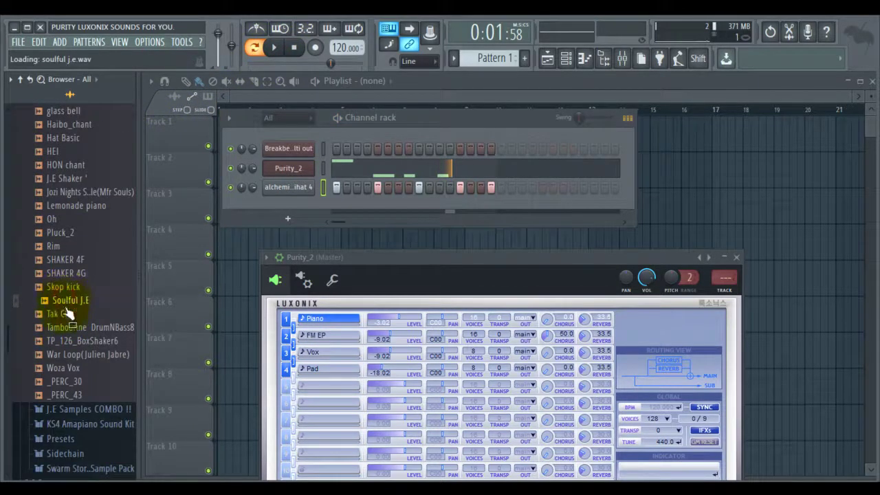
left_click(68, 381)
scroll(64, 289, "up", 12)
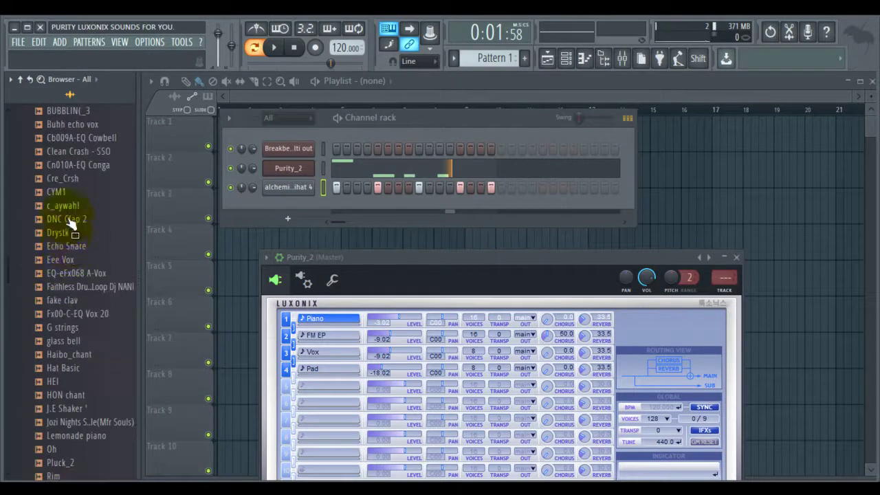
Step: Preview UT_06_Perc Loop_124bpm from Dealazer - Nova, and bell piano, AFP2 (46) and (Cyda) kick from the J.E Sample Pack
left_click(63, 272)
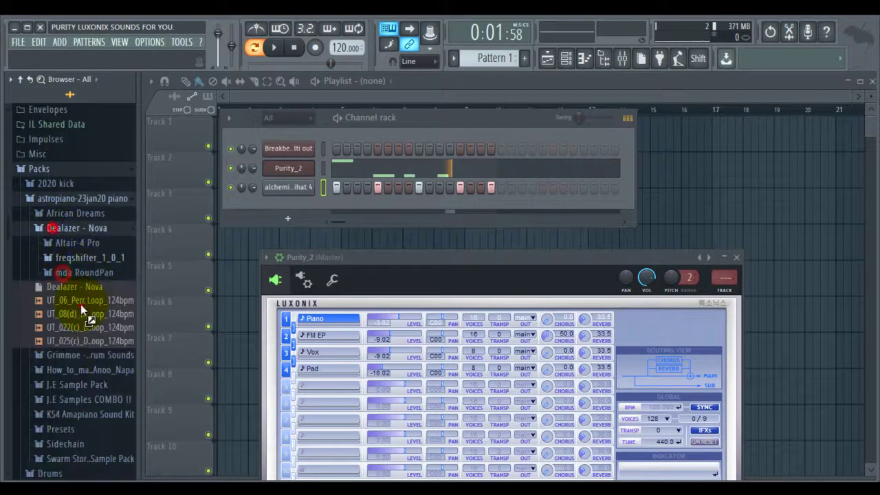
left_click(81, 301)
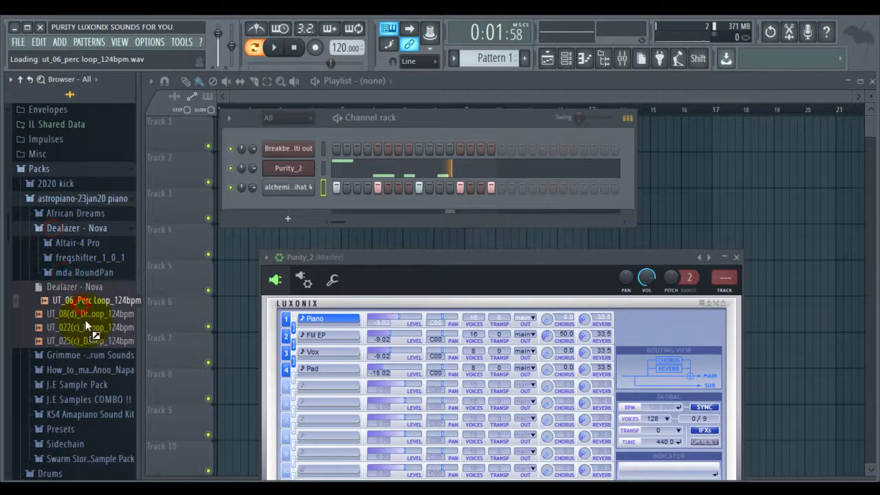
left_click(47, 186)
left_click(69, 230)
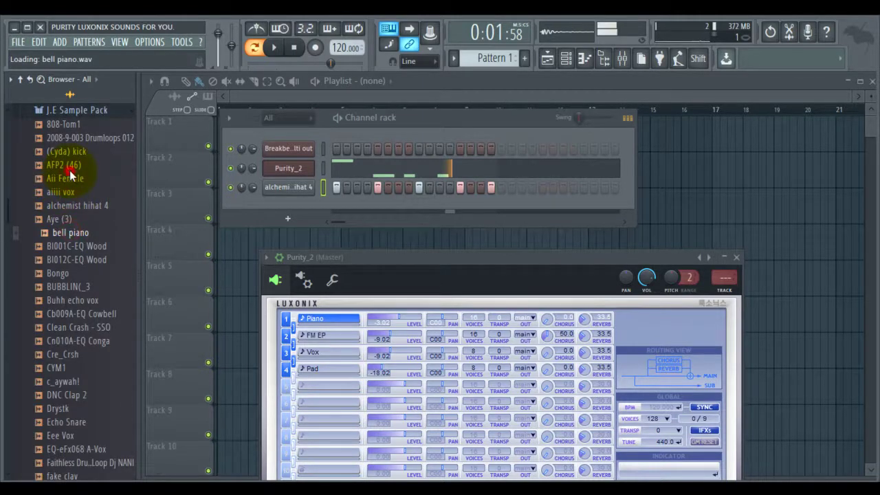
left_click(67, 166)
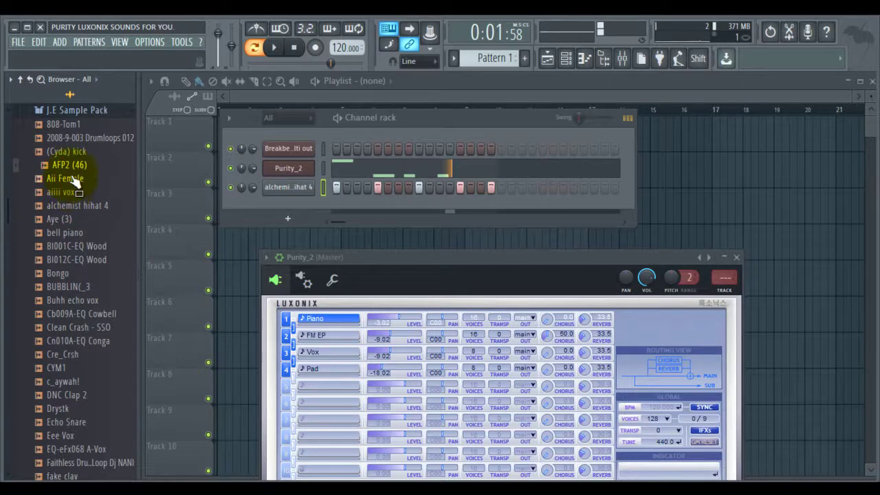
left_click(76, 153)
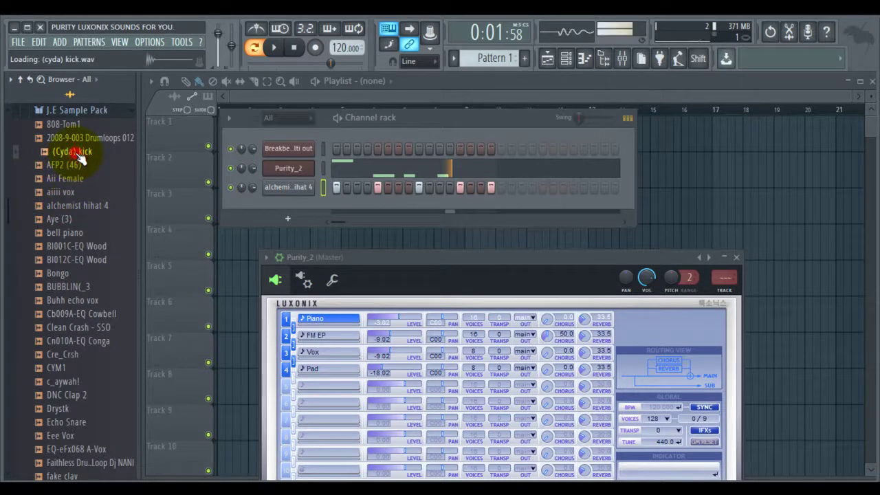
Step: Add the (Cyda) kick sample as a new channel, route it to mixer track 1 and audition its waveform
left_click_drag(75, 152, 118, 166)
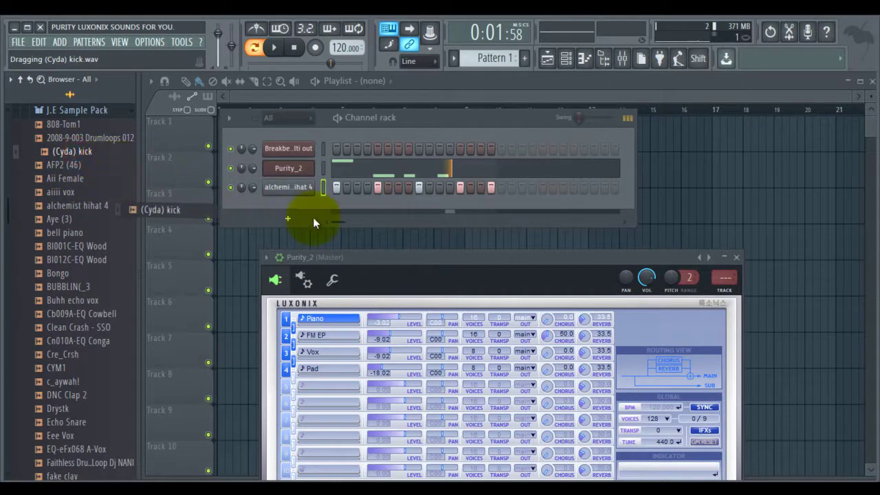
left_click_drag(313, 222, 291, 202)
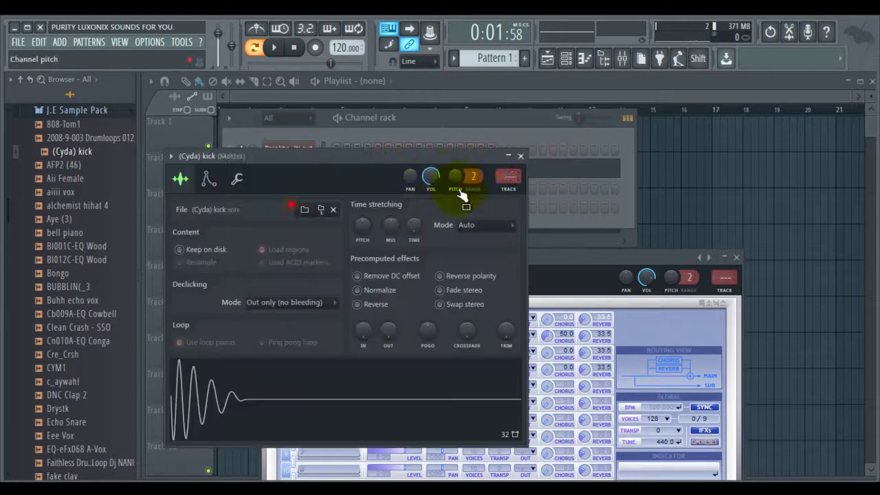
left_click(263, 390)
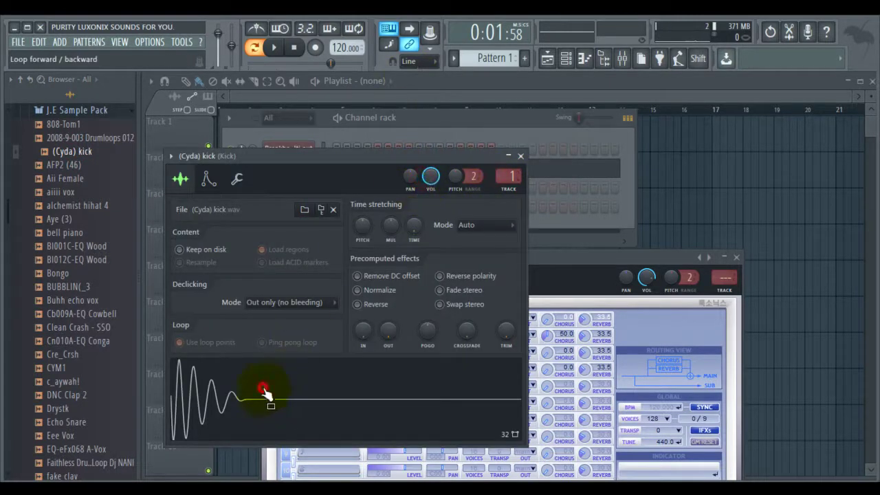
left_click(264, 389)
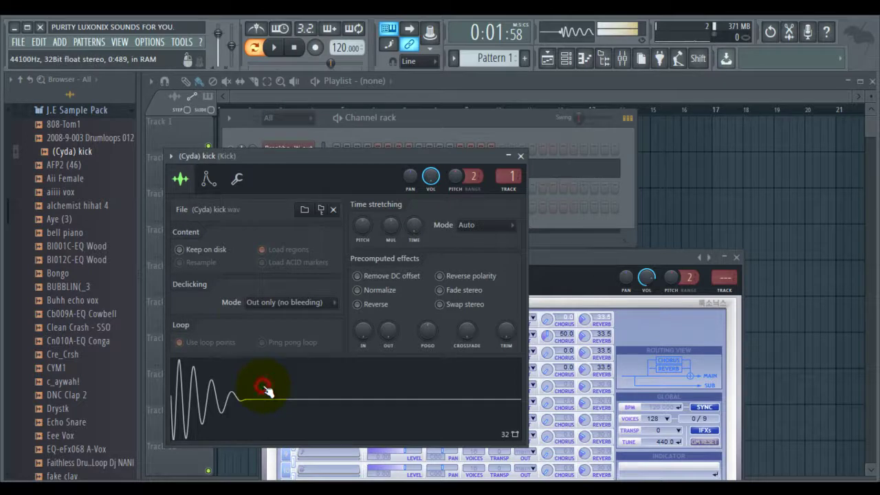
Step: Raise the (Cyda) kick channel's volume in its levels adjustment and close the channel settings
left_click(237, 179)
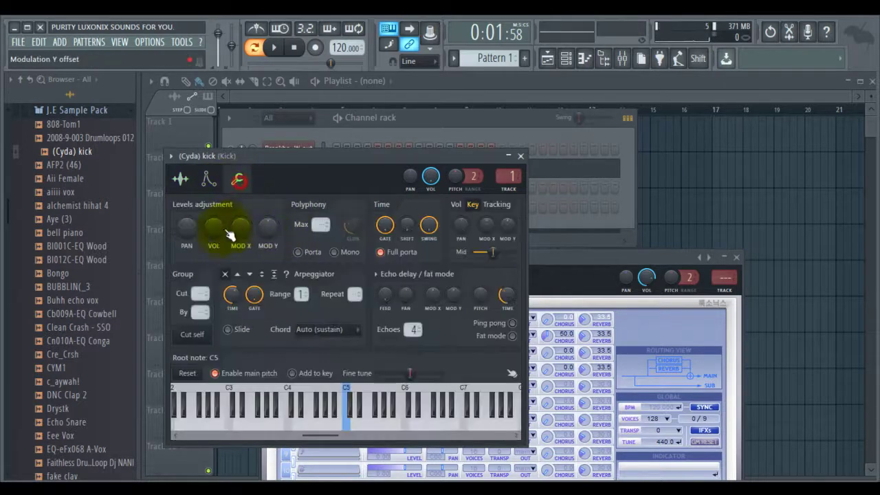
left_click(182, 179)
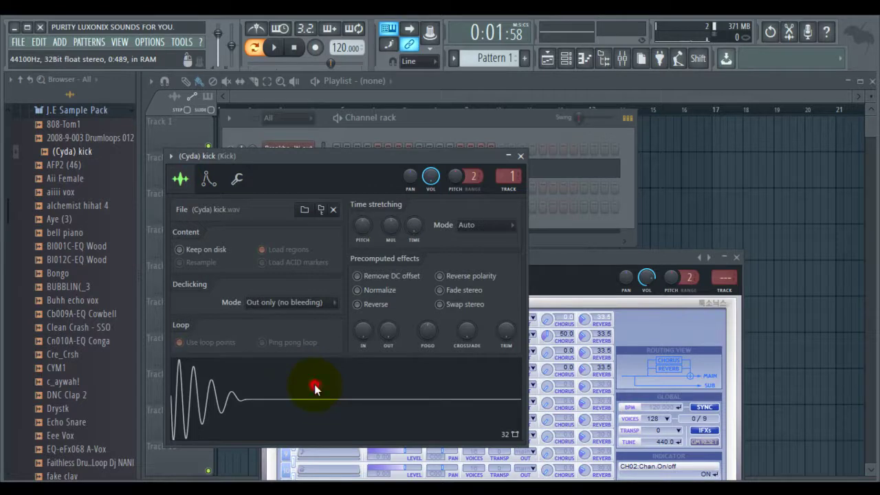
left_click(314, 388)
left_click(236, 179)
left_click_drag(213, 201, 210, 186)
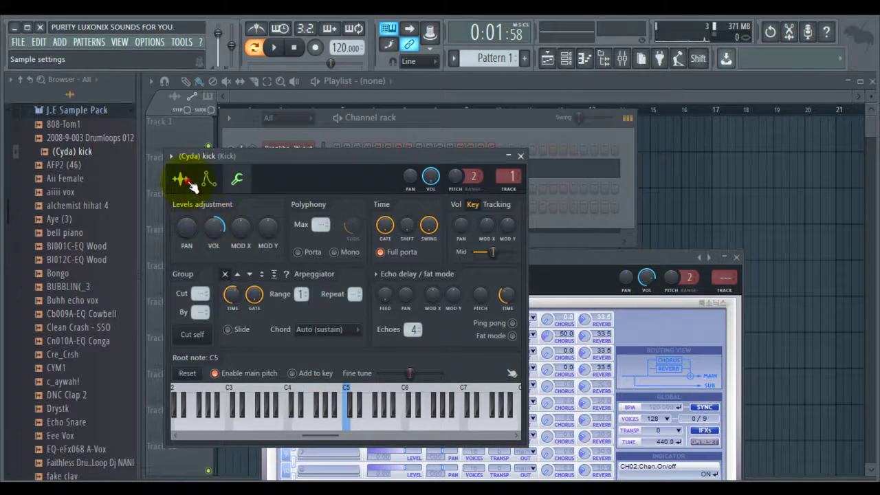
left_click(181, 178)
left_click(521, 155)
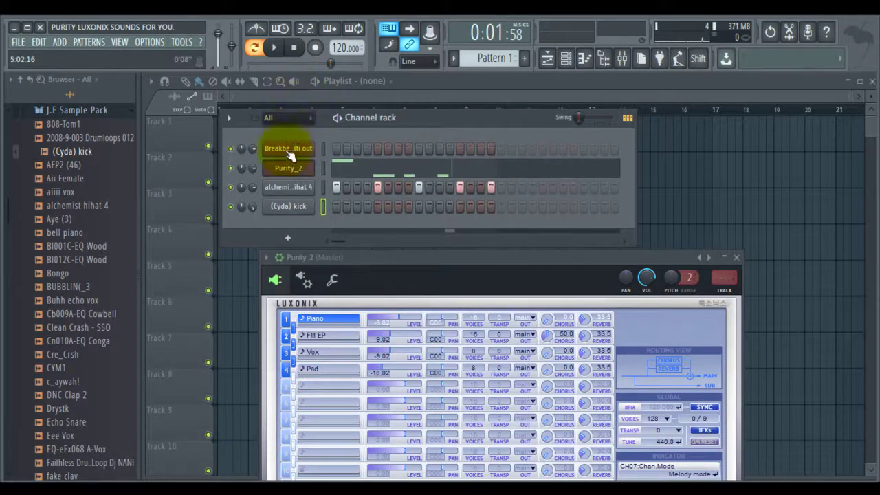
Step: Play the pattern and place (Cyda) kick hits on steps 1, 5, 9, 11 and 13
key("space")
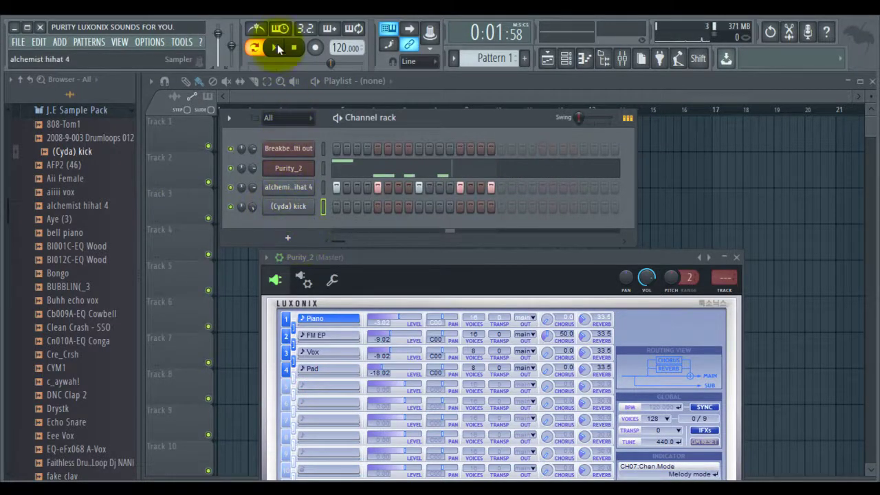
left_click(336, 206)
left_click(377, 206)
left_click(419, 206)
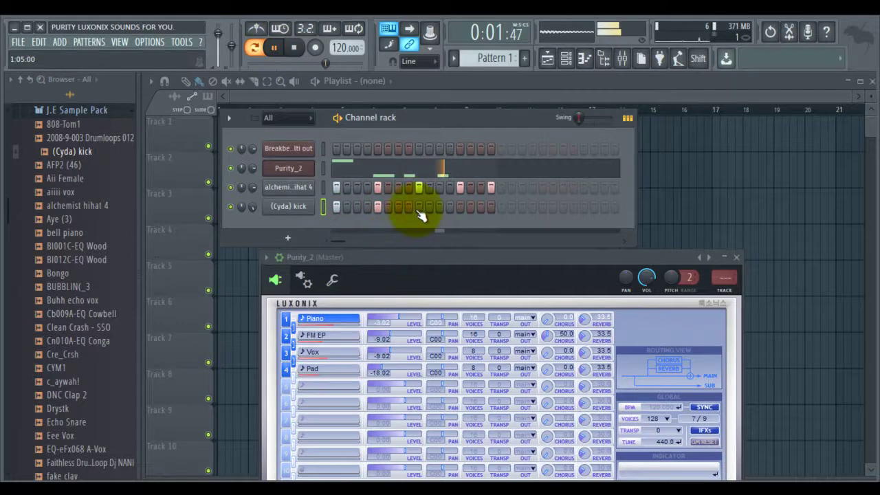
left_click(460, 206)
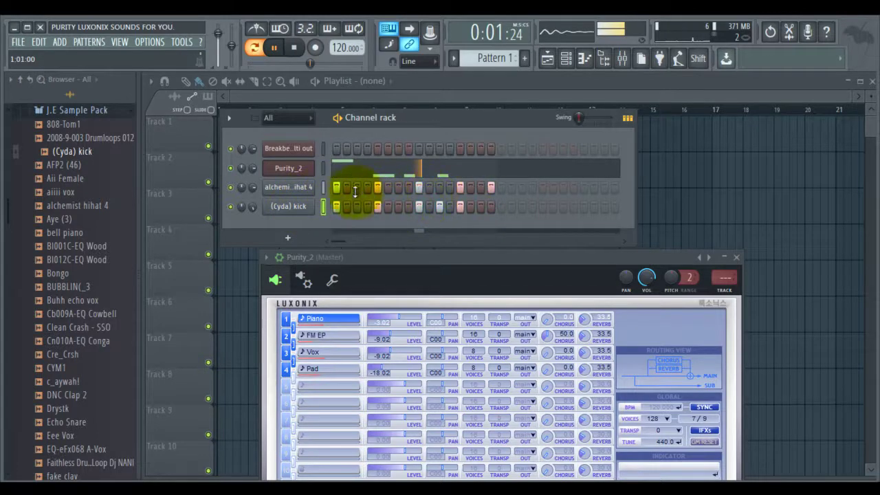
Step: Mute and unmute the alchemist hihat 4 channel, and change its hits to steps 5, 13 and 15
left_click(231, 187)
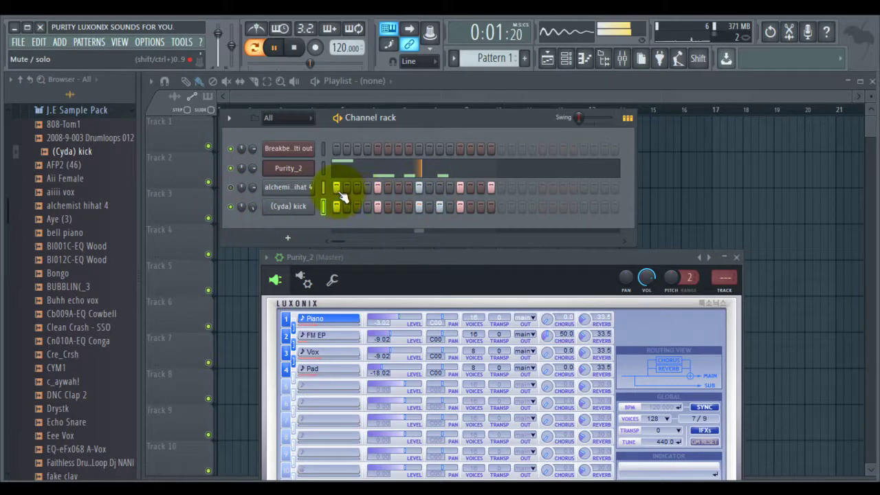
left_click(232, 187)
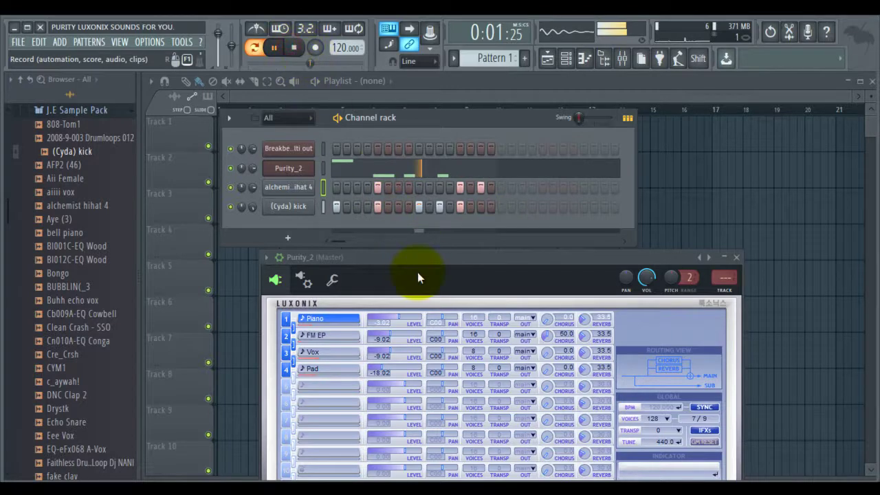
Step: Stop playback and reposition the Purity_2 window just beneath the channel rack's kick row
left_click_drag(413, 262, 399, 244)
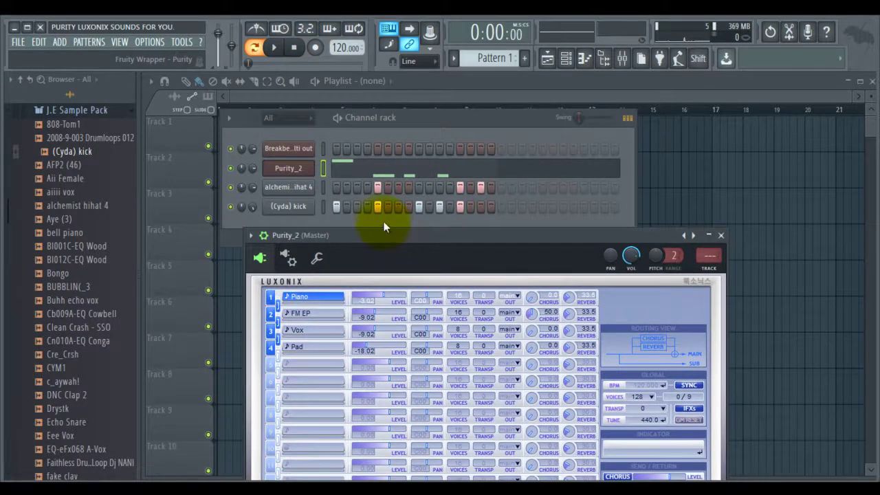
left_click_drag(378, 231, 356, 253)
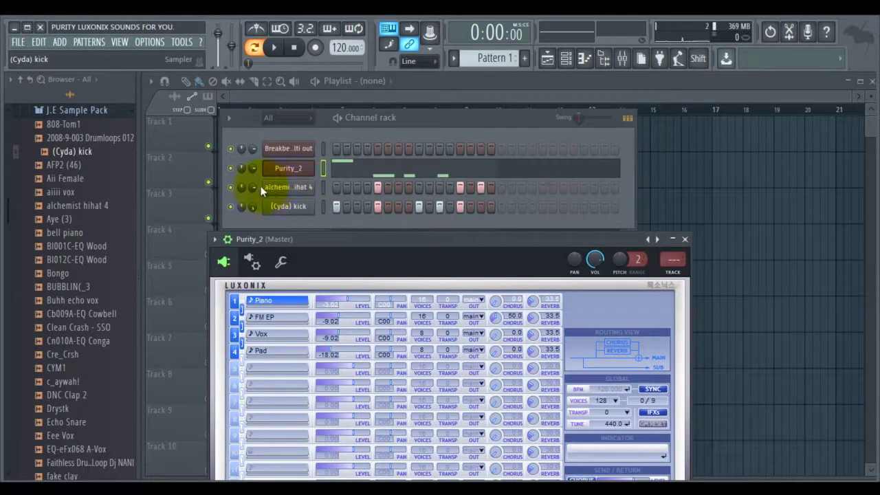
Step: Open the alchemist hihat 4 channel settings and the mixer, and select the Cymbals track
left_click(281, 188)
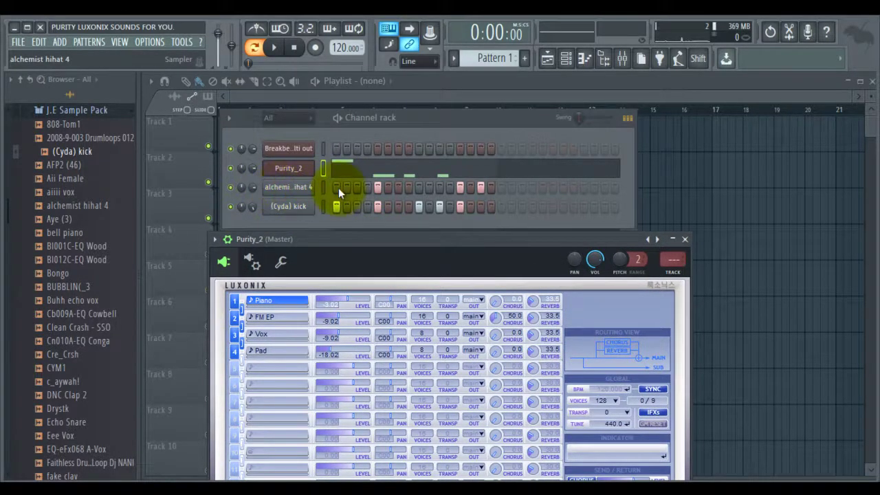
left_click(621, 57)
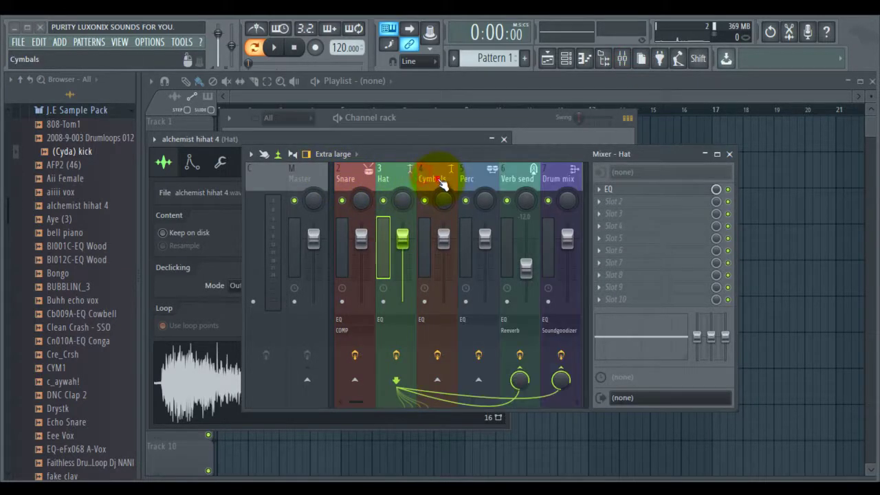
left_click(440, 180)
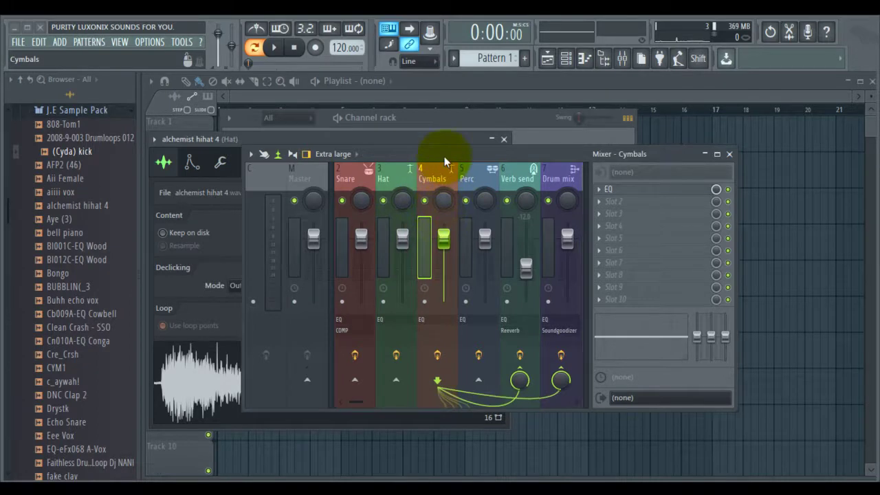
Step: Move the mixer clear of the alchemist hihat 4 settings, and set that channel's levels-adjustment volume to 114%
left_click_drag(553, 153, 618, 377)
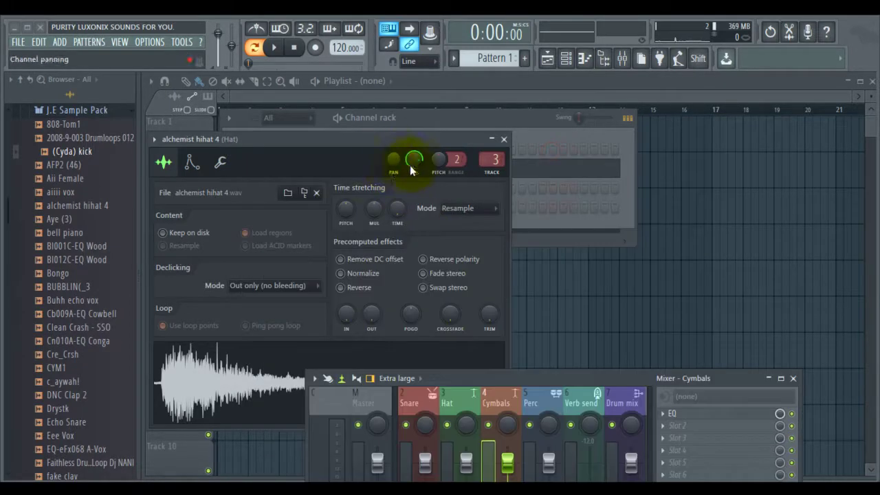
left_click(221, 163)
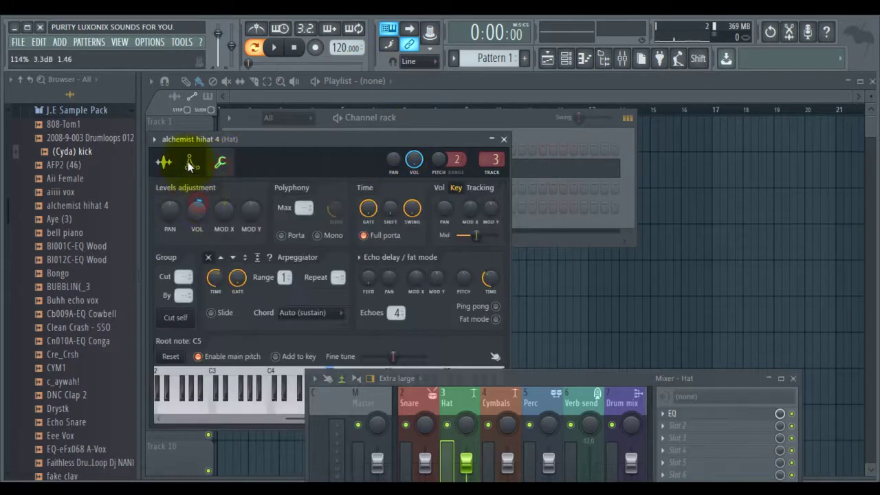
left_click(165, 165)
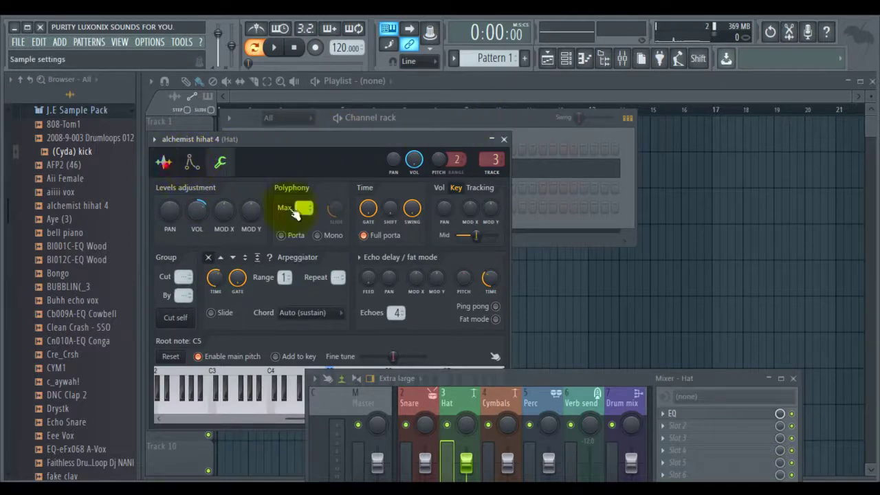
left_click(503, 139)
Step: Play the pattern briefly and audition sample pack sounds including AFP2 (46), Aye (3), alchemist hihat 4, aiiii vox, Aii Female and Cre_Crsh
left_click(275, 48)
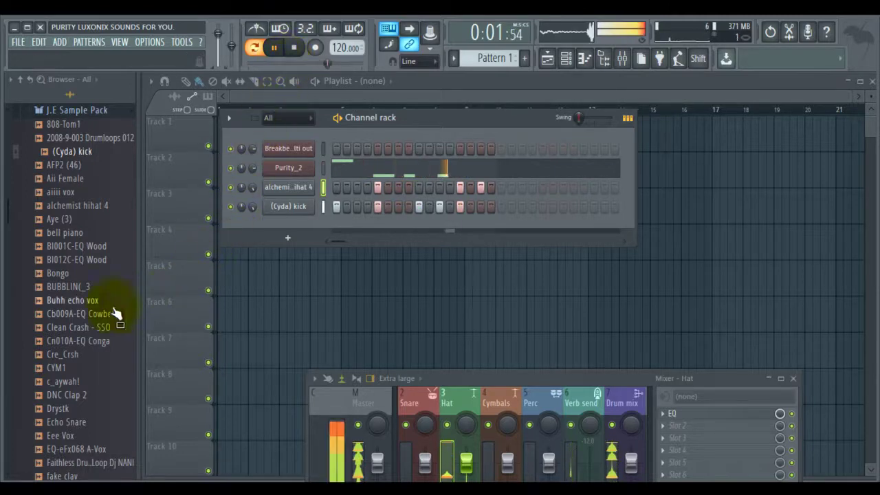
key("space")
left_click(67, 165)
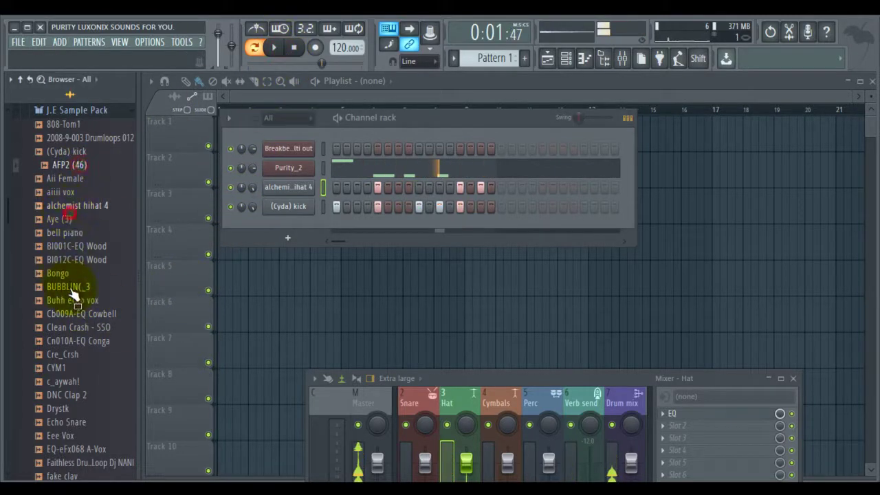
left_click(69, 221)
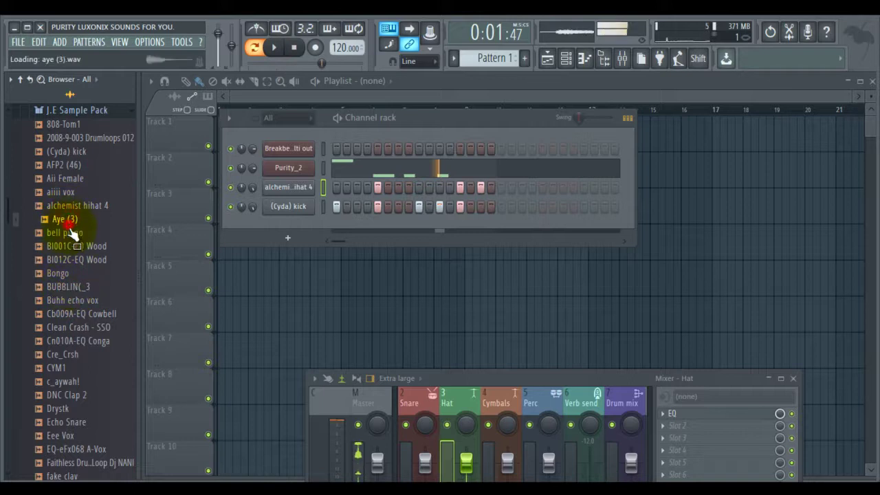
left_click(67, 204)
left_click(66, 192)
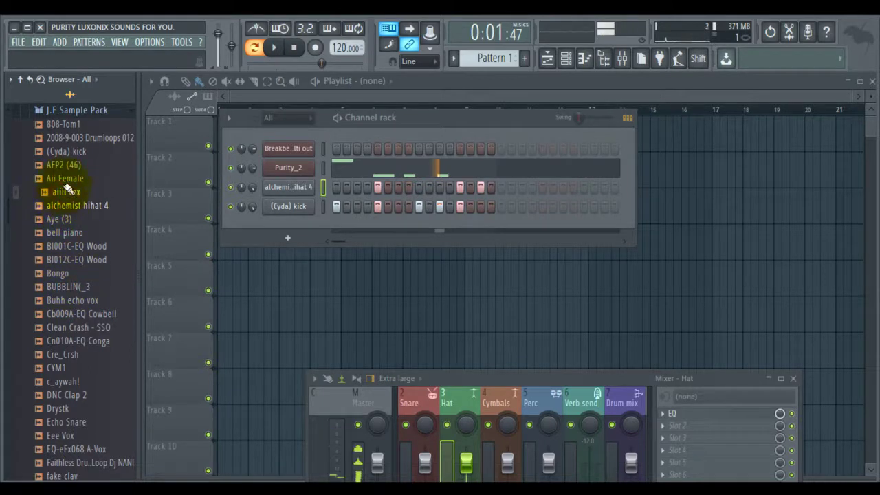
left_click(63, 178)
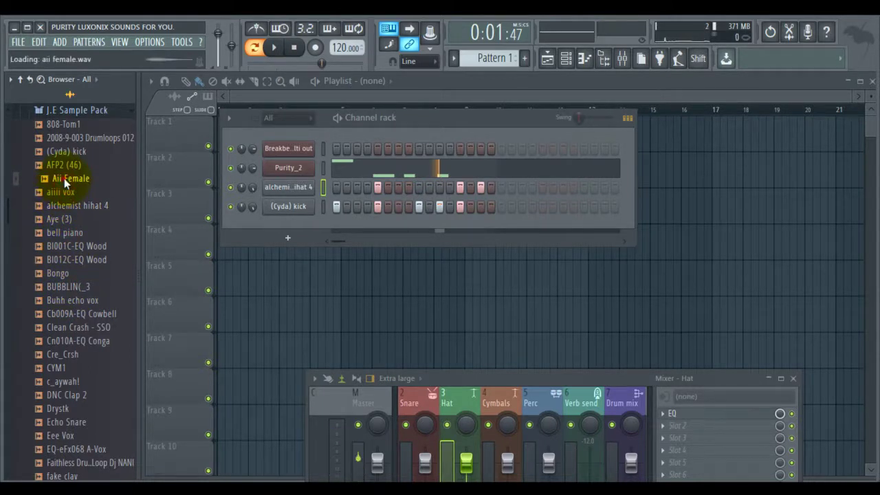
left_click(71, 351)
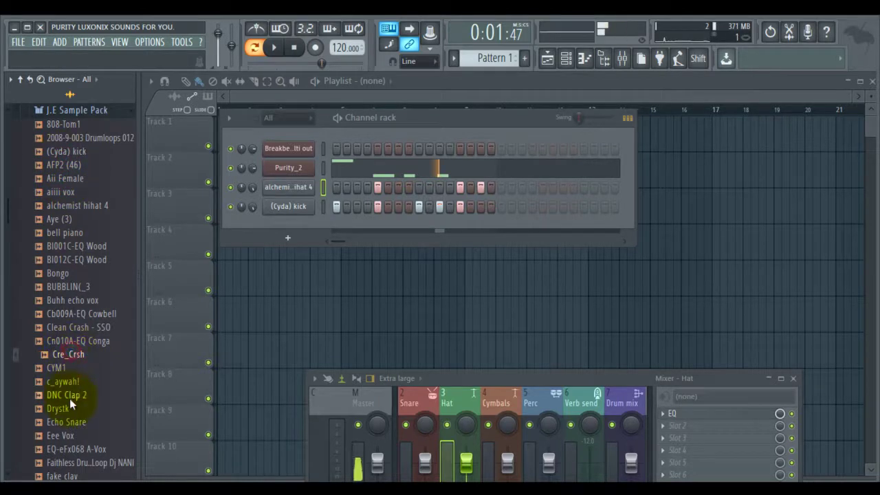
Step: Add the Drystk sample as a new channel and play the pattern with Purity_2 muted
left_click_drag(66, 408, 289, 227)
key("space")
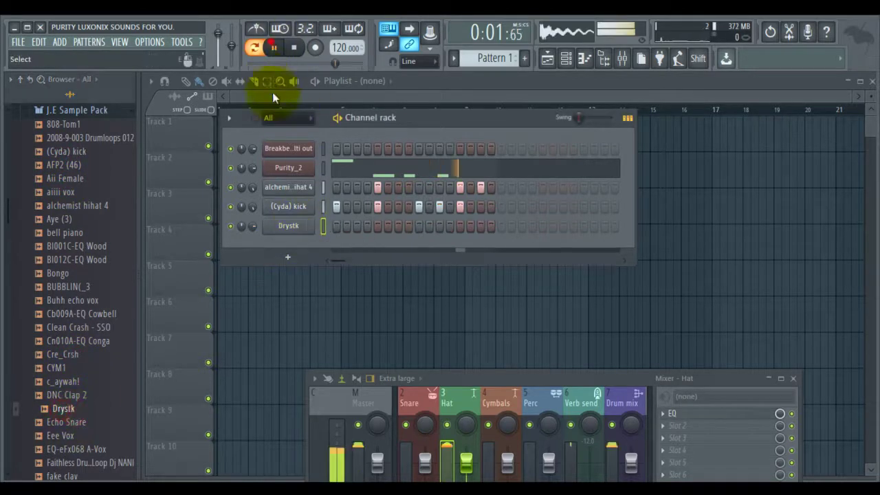
left_click(231, 167)
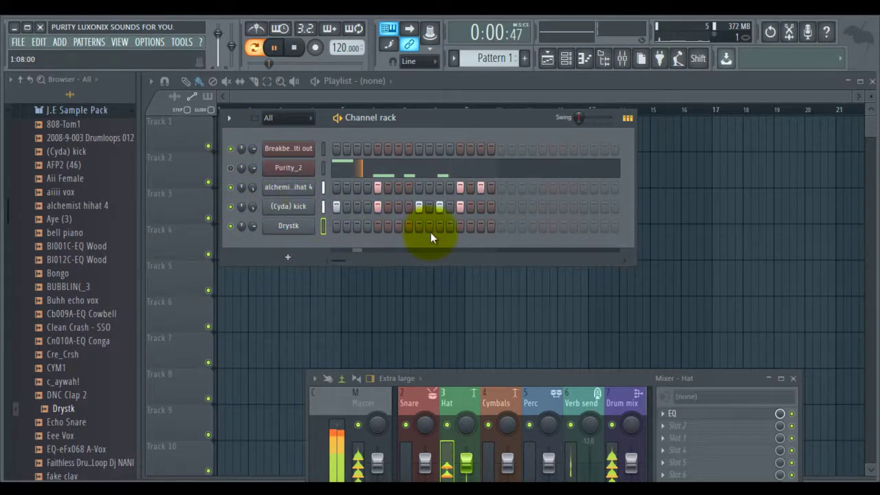
Step: Fill every second step of the Drystk channel and thin it to hits on steps 1, 3, 7, 9 and 13
right_click(311, 227)
left_click(432, 270)
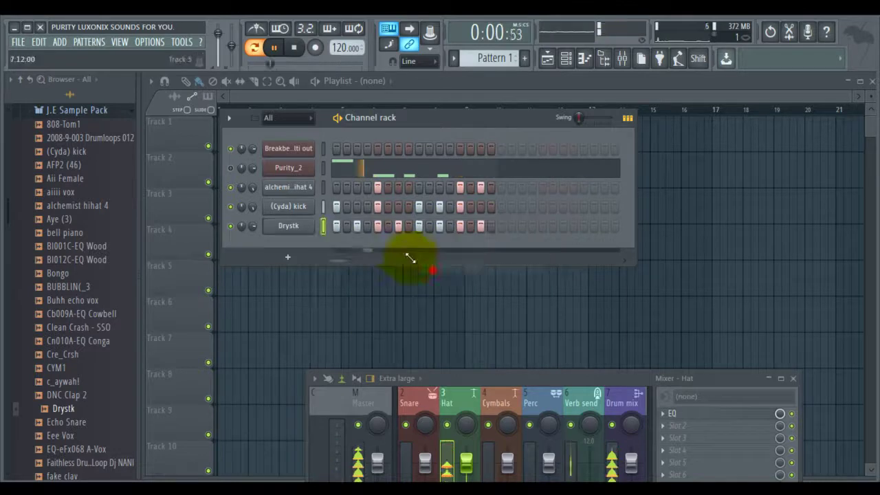
right_click(377, 227)
right_click(439, 227)
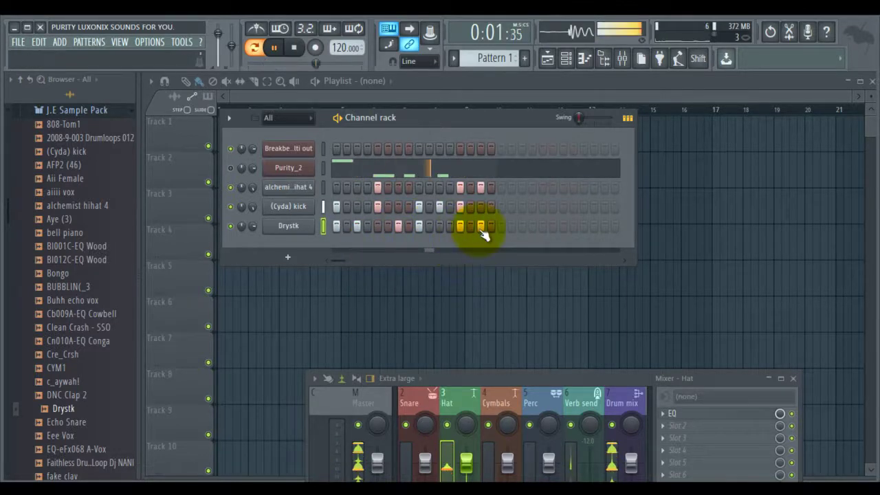
right_click(460, 230)
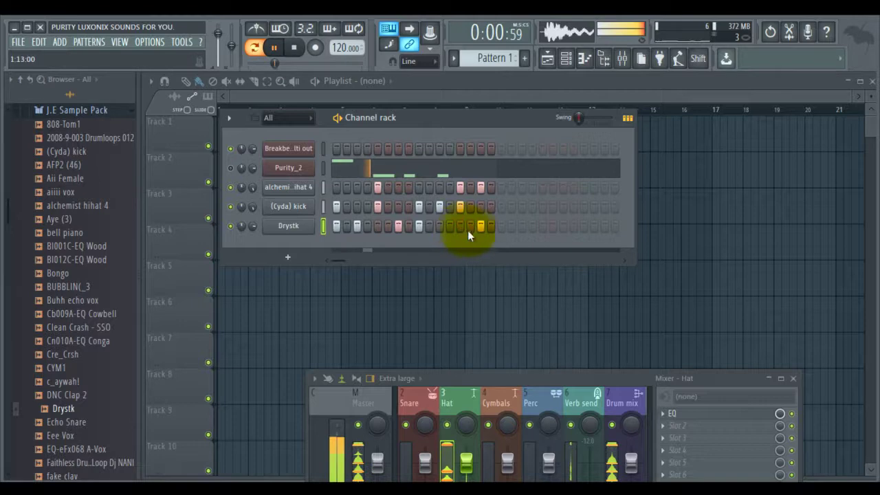
Step: Route the Drystk channel to mixer track 5 (Perc) and unmute Purity_2
left_click(288, 225)
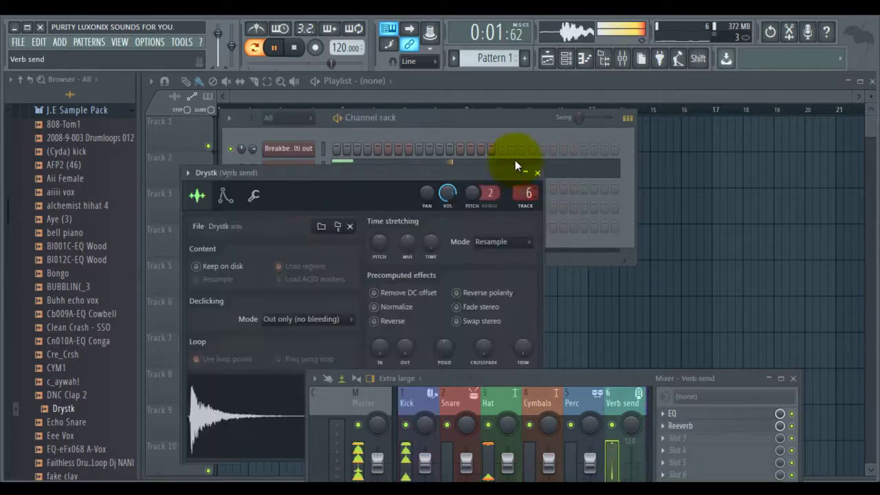
left_click_drag(525, 193, 576, 316)
left_click(537, 172)
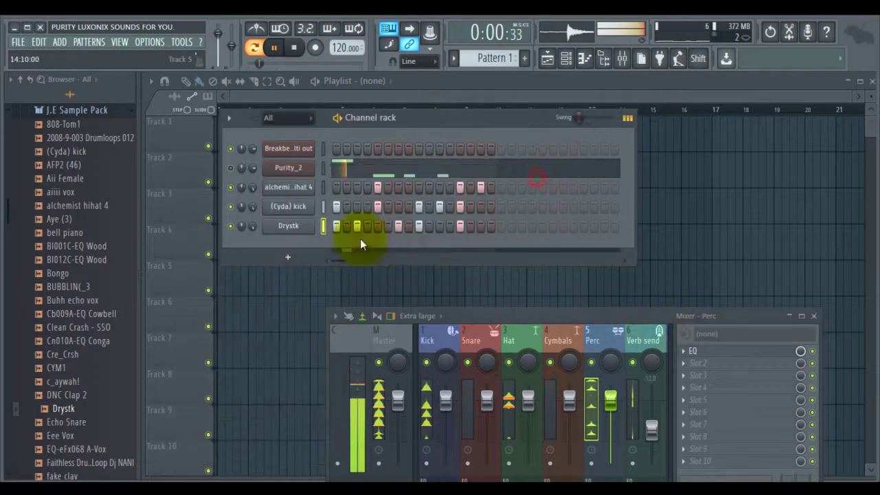
left_click(228, 167)
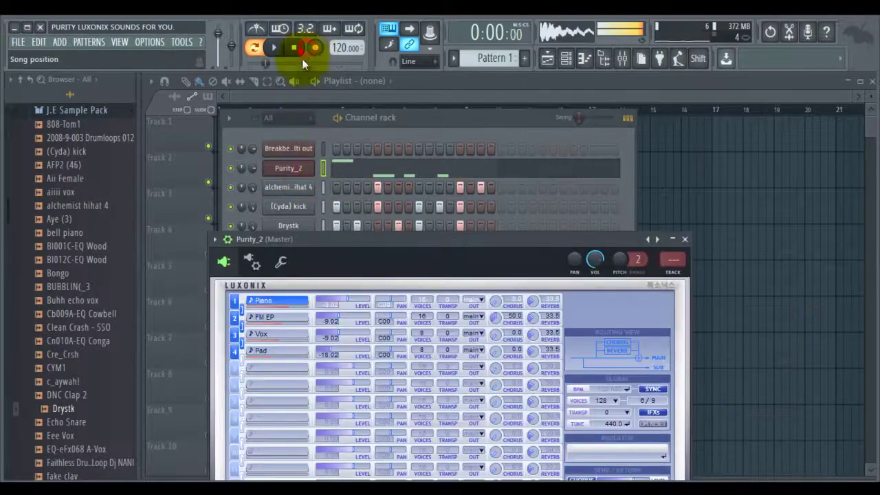
Step: Reposition the Purity_2 window, switch off its Piano, FM EP and Vox layers, and play the pattern with only Pad
left_click(294, 46)
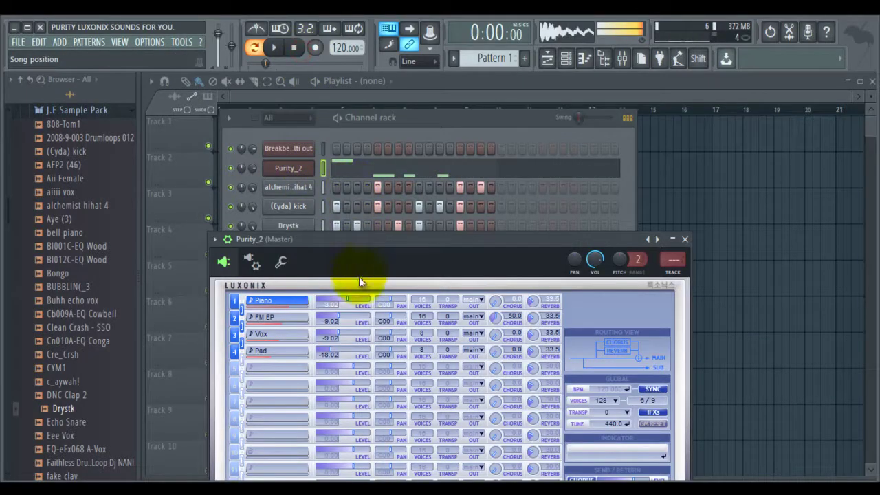
left_click(363, 242)
left_click_drag(358, 238, 496, 119)
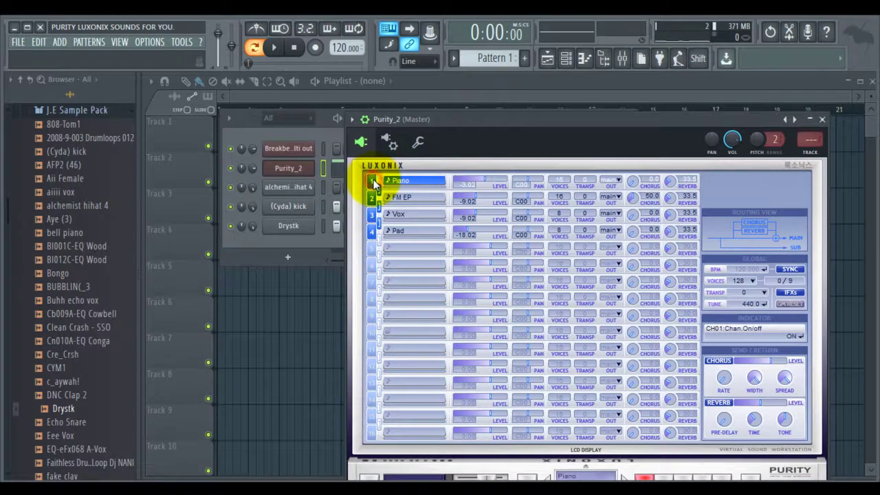
left_click(373, 182)
left_click(368, 195)
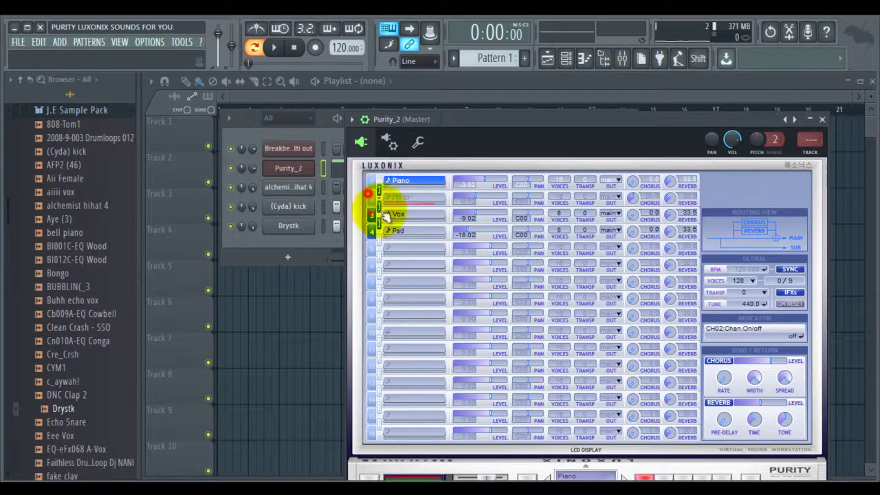
left_click(370, 211)
left_click(278, 47)
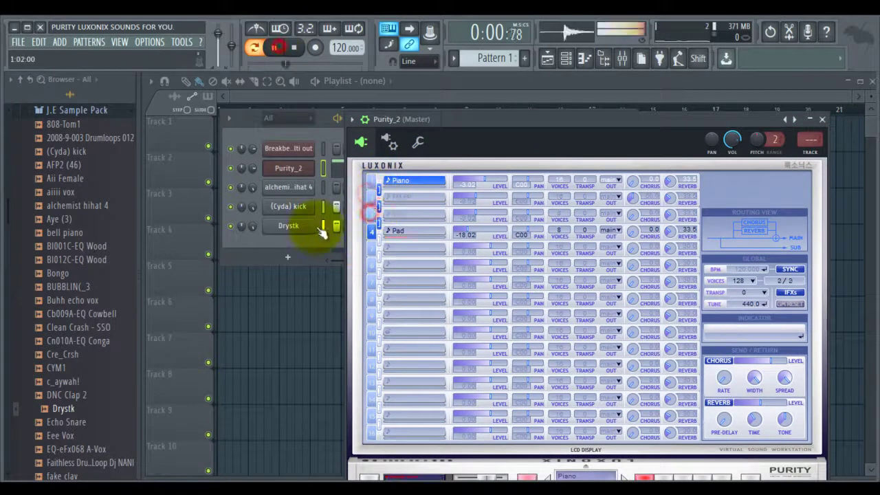
Step: Audition the Vox layer alone and the FM EP layer alone during playback, and stop the pattern
left_click(371, 214)
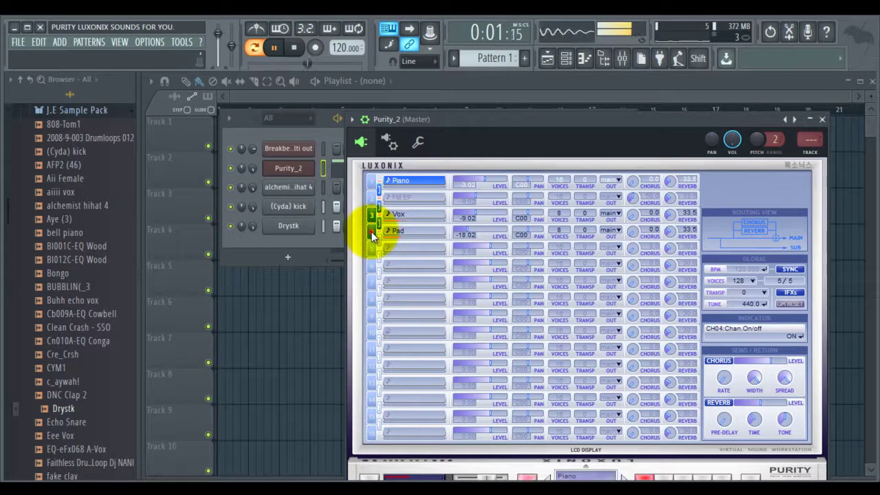
left_click(372, 234)
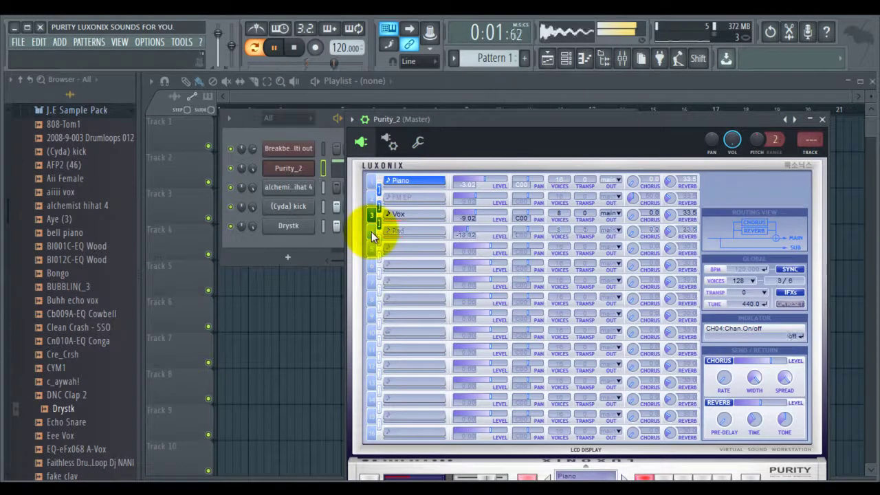
left_click(371, 232)
left_click(373, 218)
left_click(371, 198)
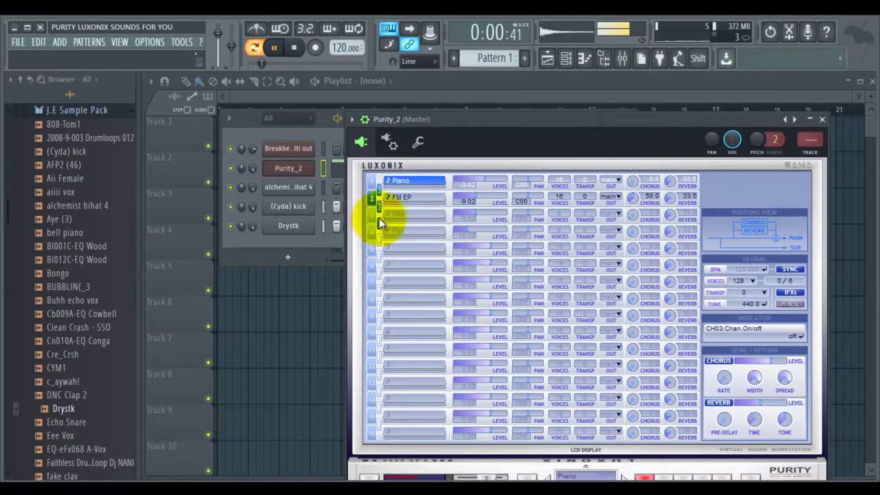
left_click(378, 219)
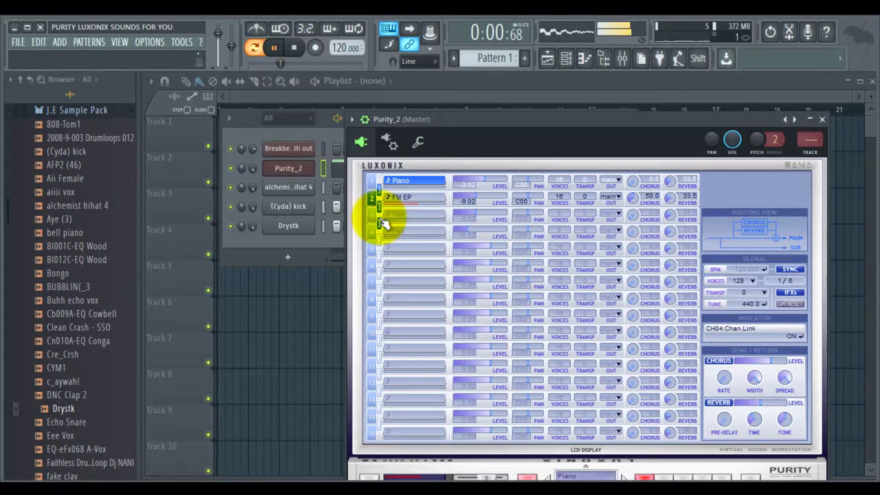
left_click(294, 49)
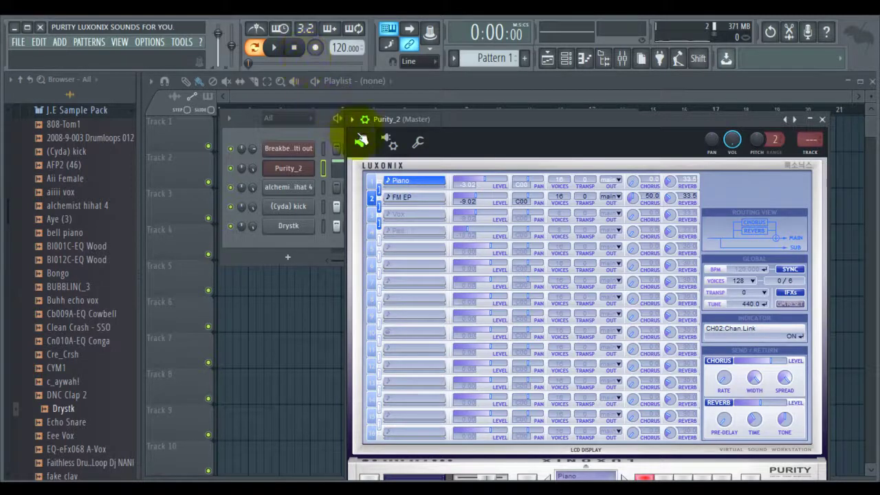
Step: Leave only the Piano layer switched on in Purity_2 and play the pattern to hear it alone
left_click(372, 214)
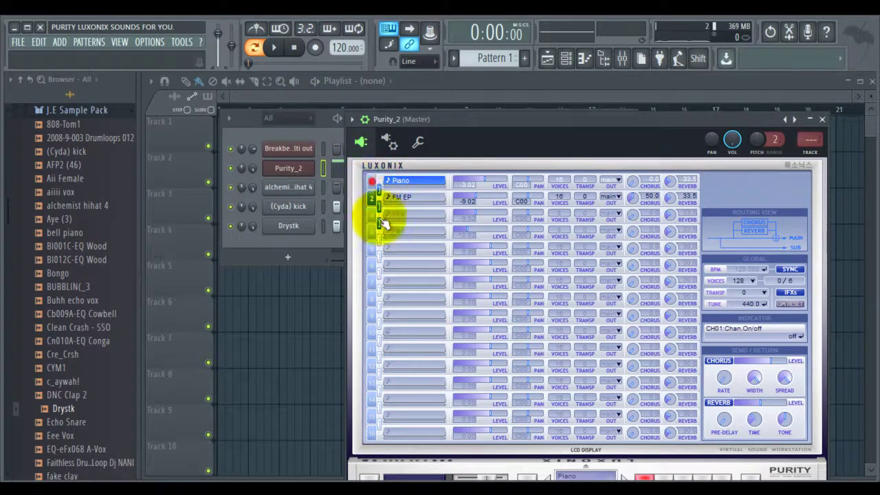
left_click(372, 231)
left_click(373, 198)
left_click(373, 213)
left_click(373, 231)
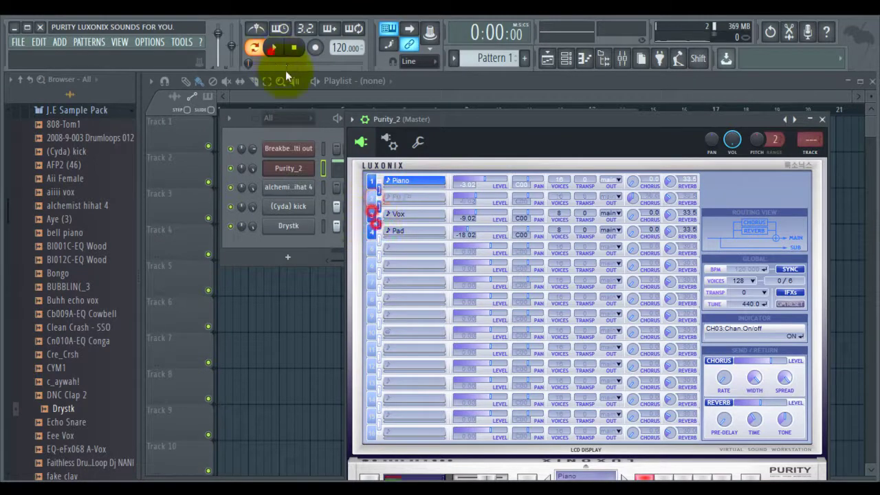
left_click(274, 47)
left_click(291, 55)
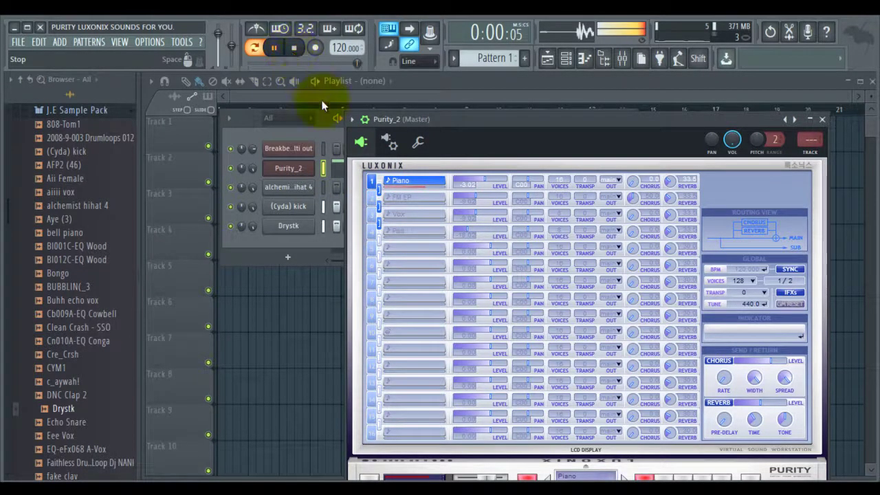
Step: Play the pattern with FM EP, Vox and Pad on and Piano off, and finish with all four layers switched on
left_click(369, 183)
left_click(371, 199)
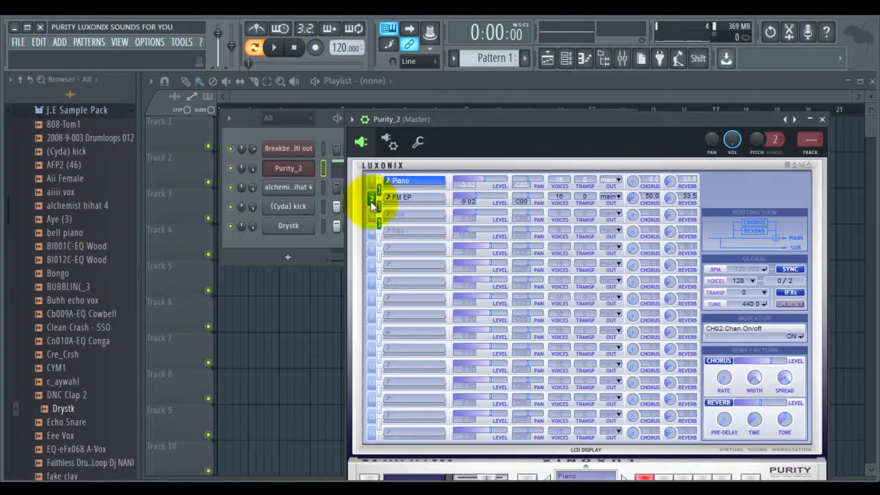
left_click(371, 215)
left_click(371, 231)
left_click(274, 48)
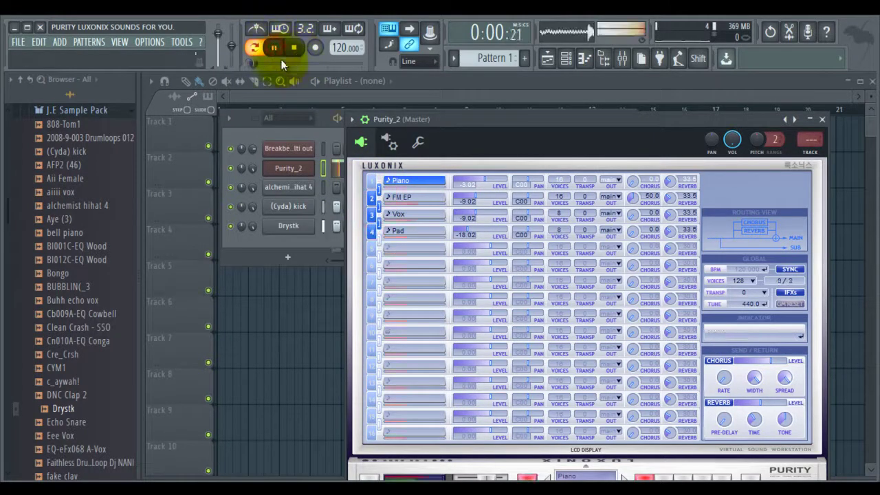
left_click(415, 123)
left_click_drag(399, 125, 345, 143)
key("space")
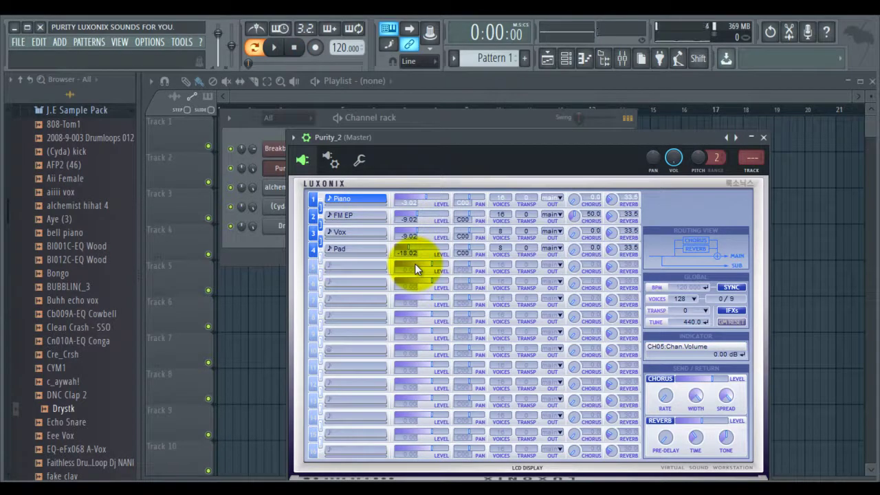
Step: Reposition the Purity_2 window and view the sound categories available for its Piano layer without changing the sound
left_click(371, 140)
left_click_drag(389, 192, 432, 170)
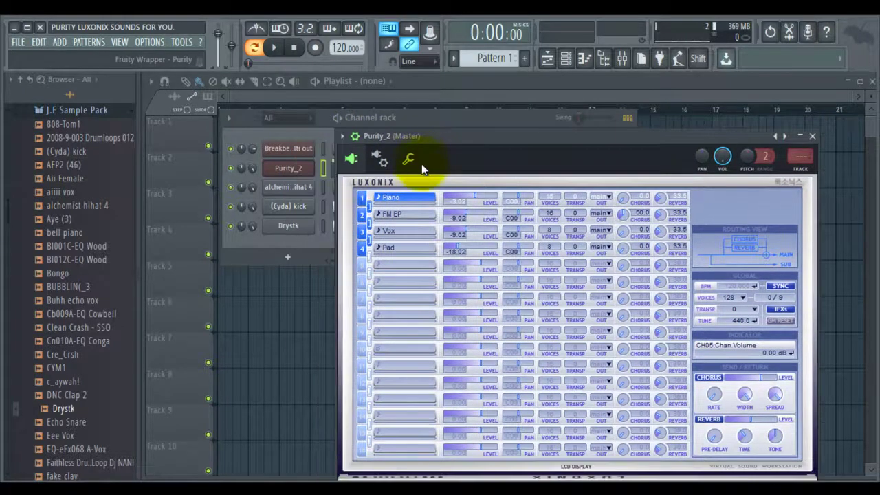
left_click(407, 196)
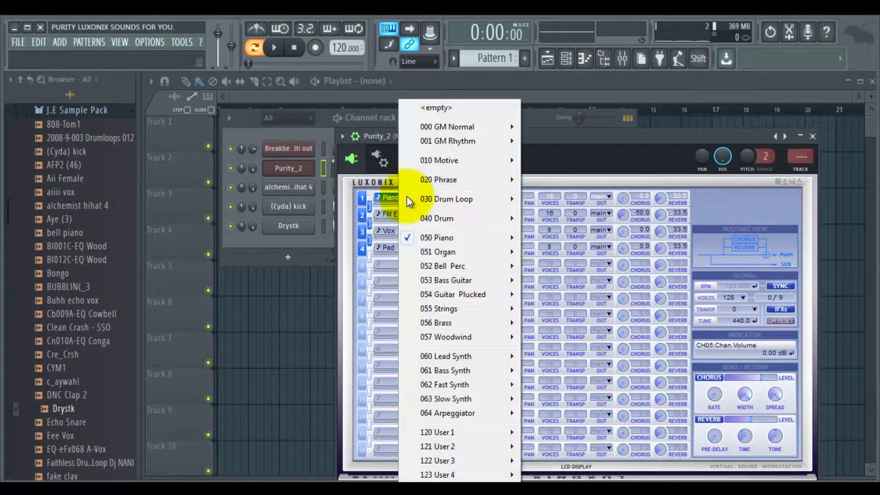
left_click(396, 206)
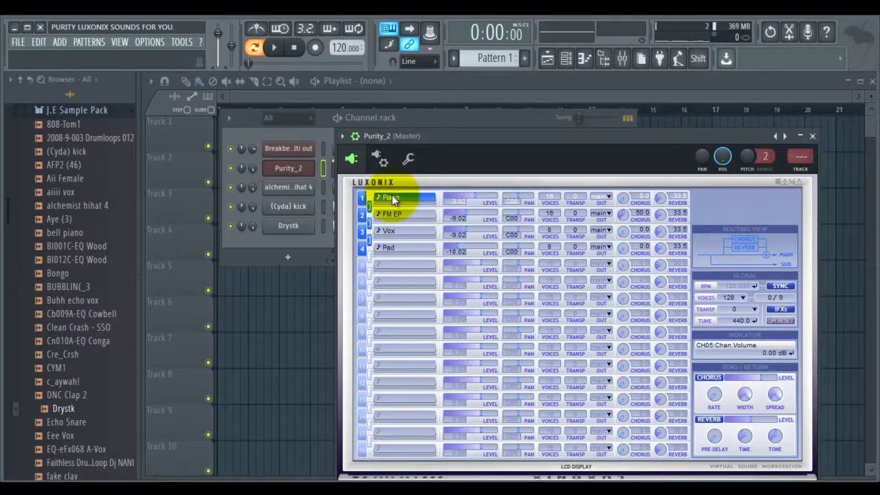
Step: Replace the Piano sound of layer 1 with 027 Trumpet from the 056 Brass category
left_click(392, 195)
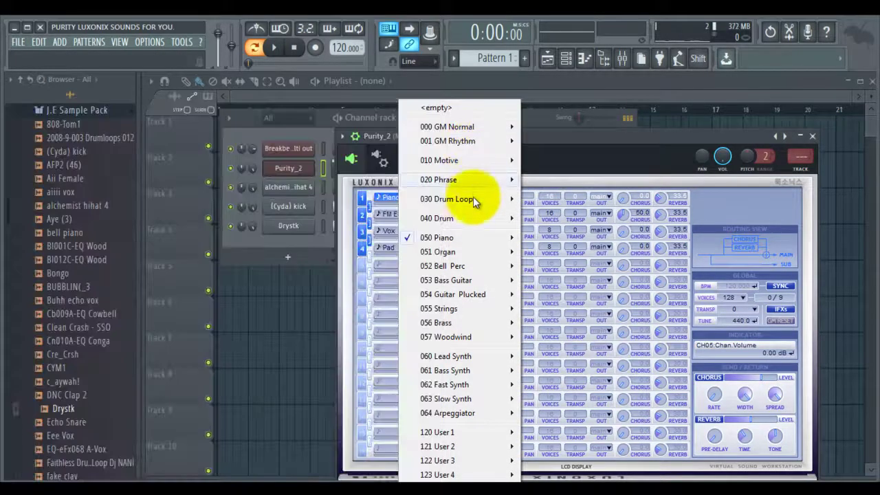
mouse_move(454, 251)
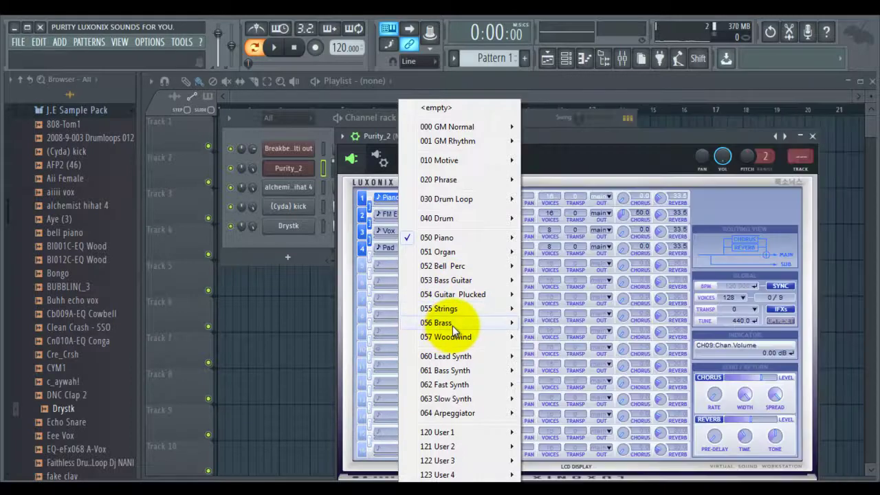
mouse_move(453, 326)
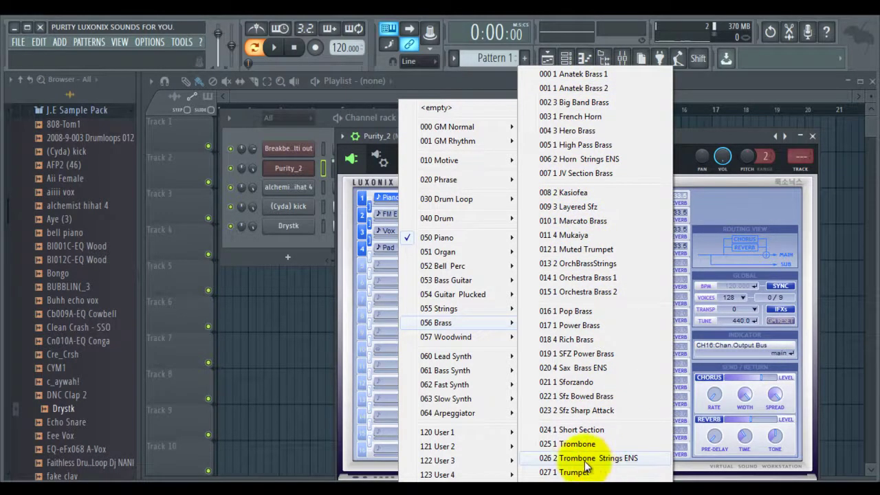
left_click(607, 473)
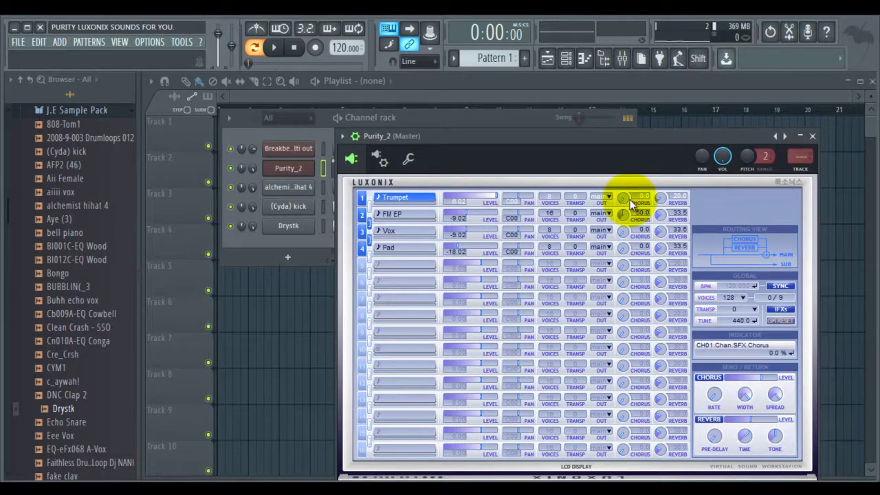
Step: Reposition the Purity_2 window and view the Brass sounds available for the Trumpet layer without changing the sound
left_click_drag(478, 137, 527, 115)
left_click(450, 179)
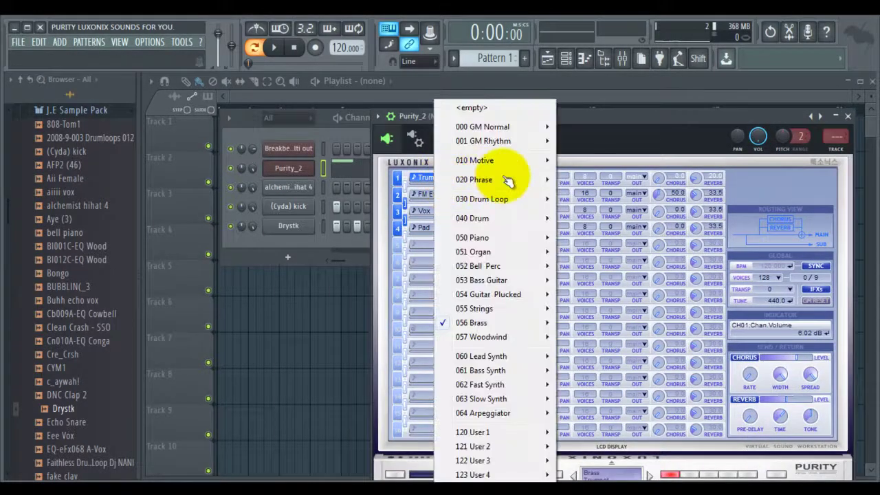
mouse_move(481, 322)
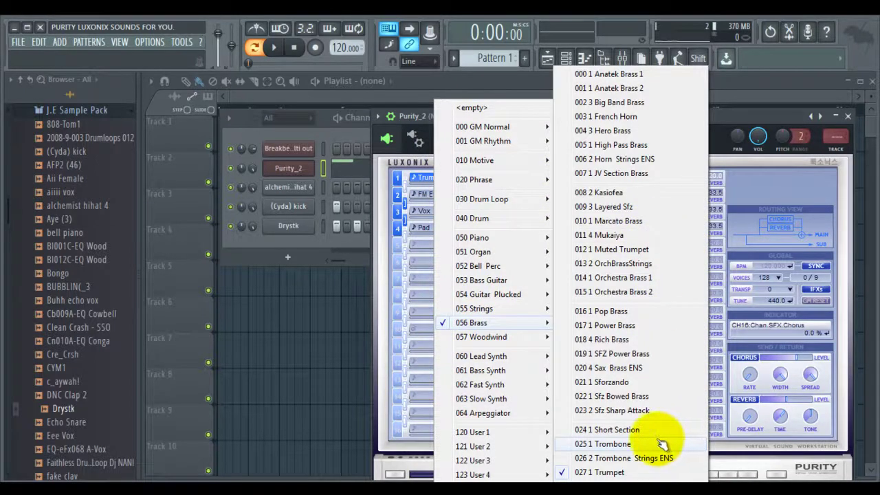
left_click(779, 118)
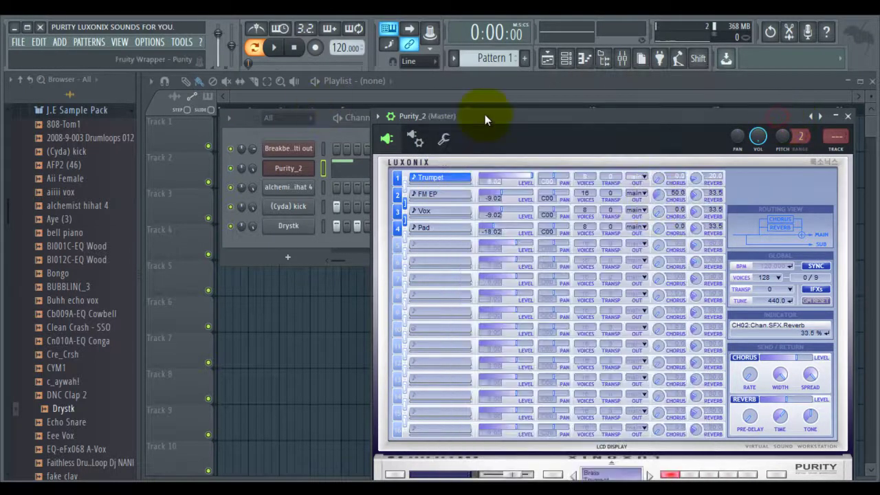
mouse_move(483, 117)
left_mouse_down()
mouse_move(463, 131)
mouse_move(487, 130)
mouse_move(526, 161)
mouse_move(488, 116)
left_mouse_up()
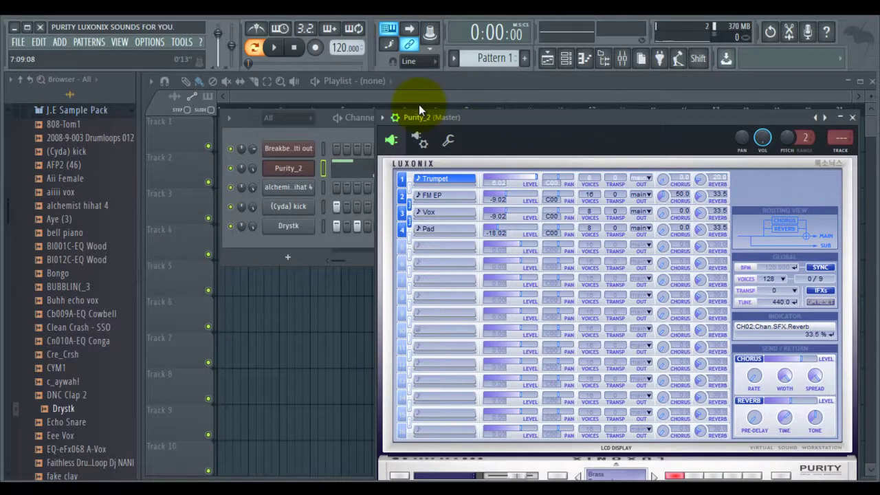
Step: Play the pattern and switch the Trumpet layer's voice limit to Mono Legato, finishing with 64 voices
key("space")
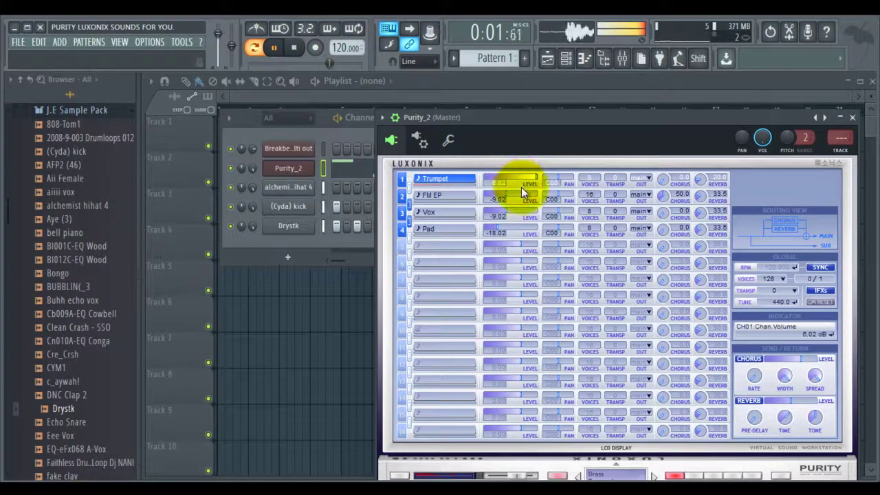
left_click(594, 180)
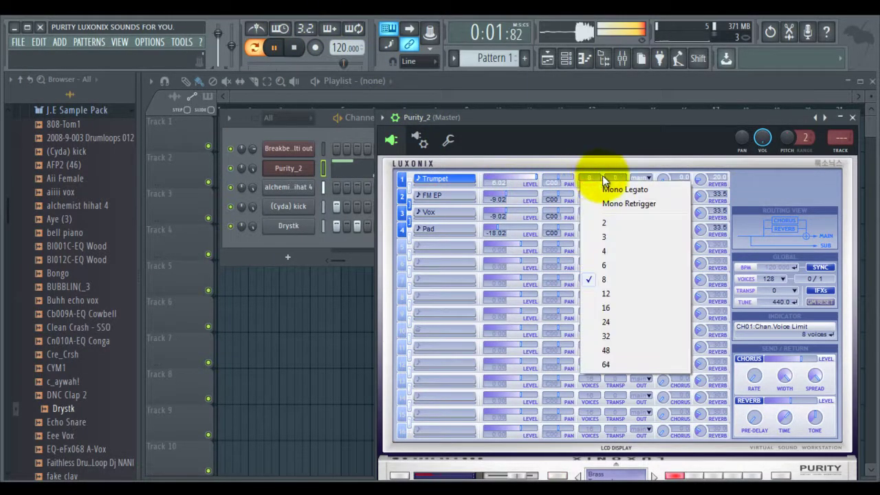
left_click(622, 191)
left_click(584, 178)
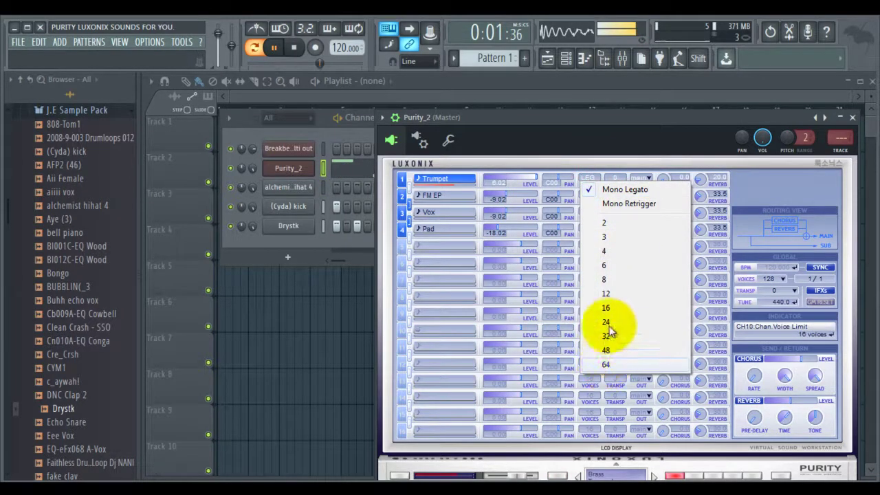
left_click(605, 189)
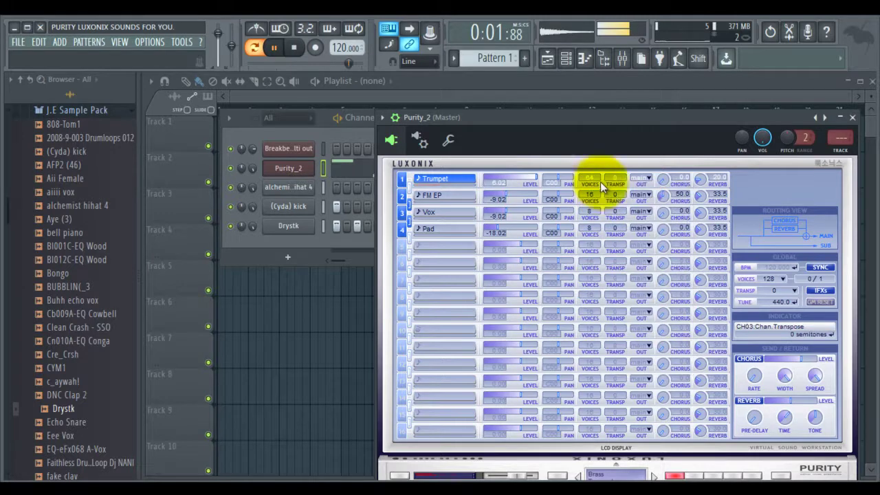
Step: Keep the Trumpet layer's output on main, try its chorus at 100 and finish with the chorus at 0.5
left_click(650, 178)
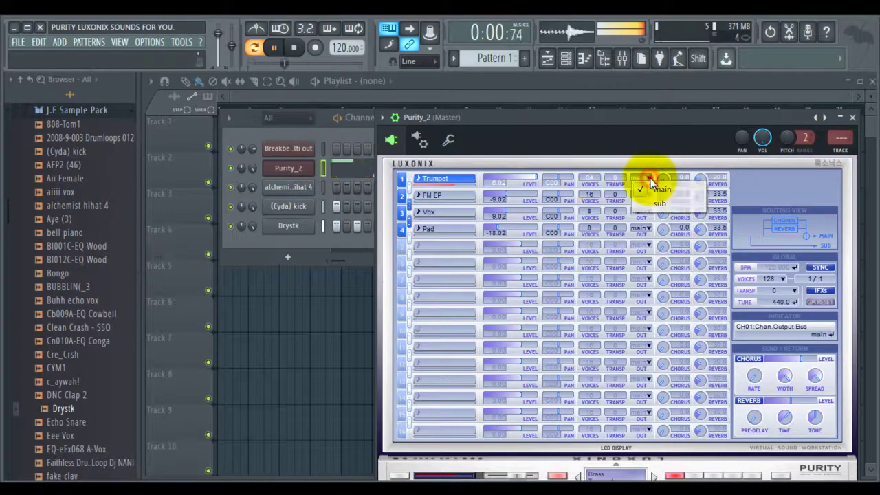
left_click(675, 146)
left_click_drag(663, 179, 792, 204)
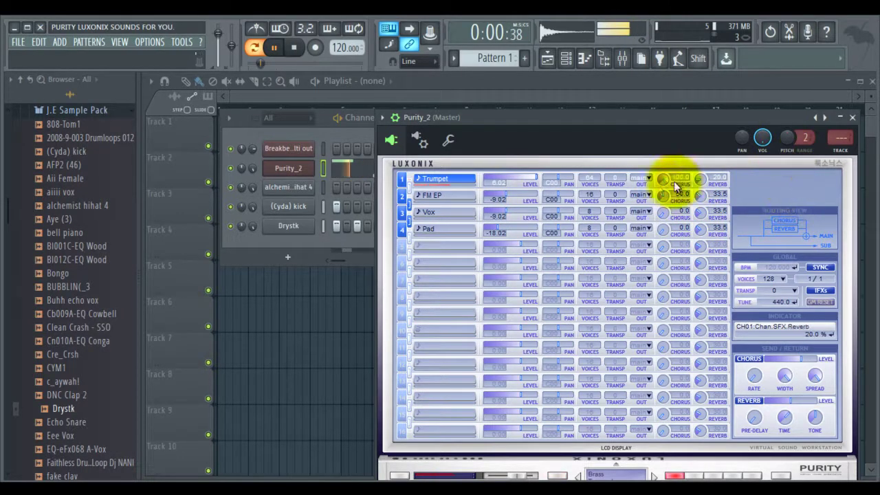
left_click_drag(663, 181, 726, 373)
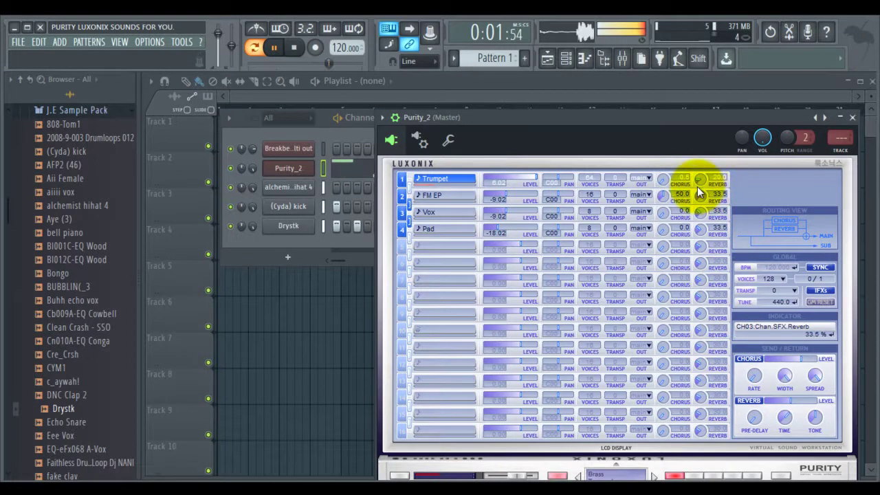
Step: Lower the Trumpet layer's reverb to 0.0 and pan it slightly to the right
left_click_drag(699, 180, 661, 197)
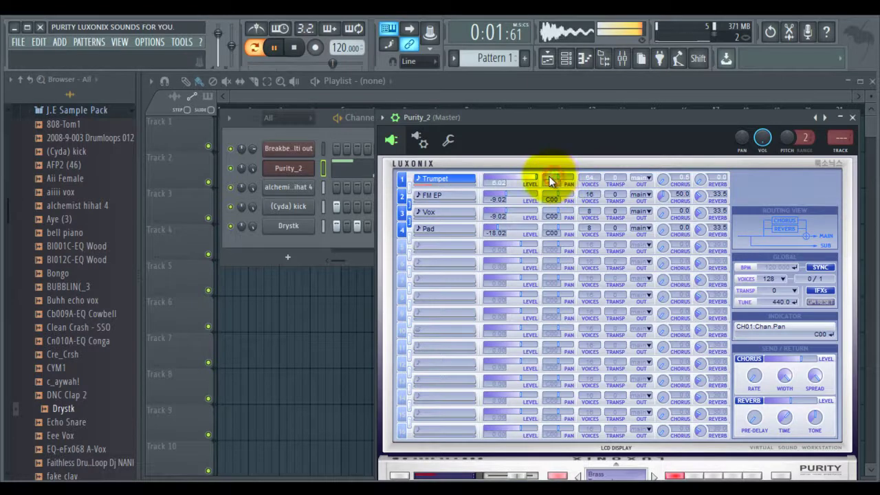
mouse_move(550, 181)
left_mouse_down()
mouse_move(581, 184)
mouse_move(559, 178)
mouse_move(555, 194)
left_mouse_up()
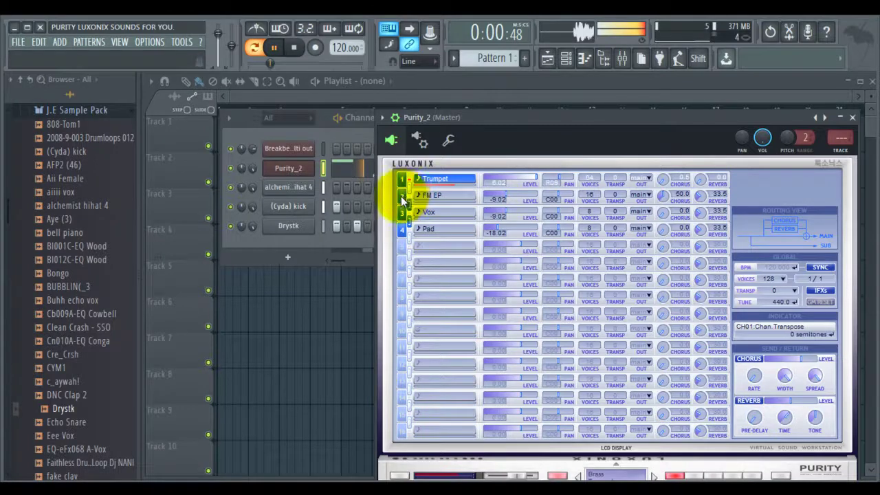
Step: Audition the Trumpet layer alone, play FM EP, Vox and Pad without it, and finish with all four layers on
left_click(403, 196)
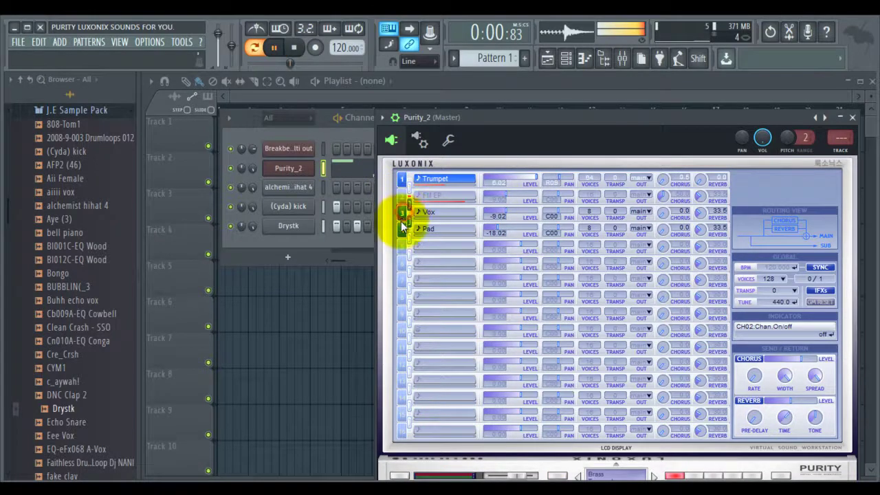
left_click(402, 229)
left_click(401, 213)
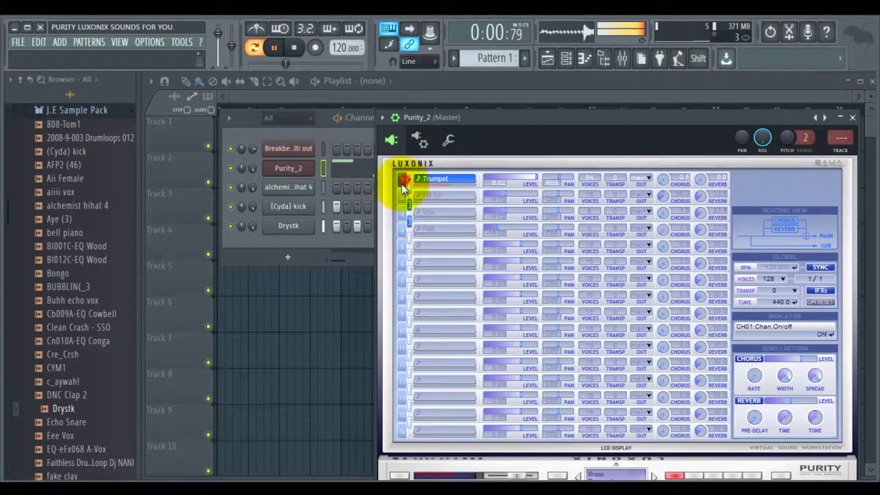
left_click(401, 196)
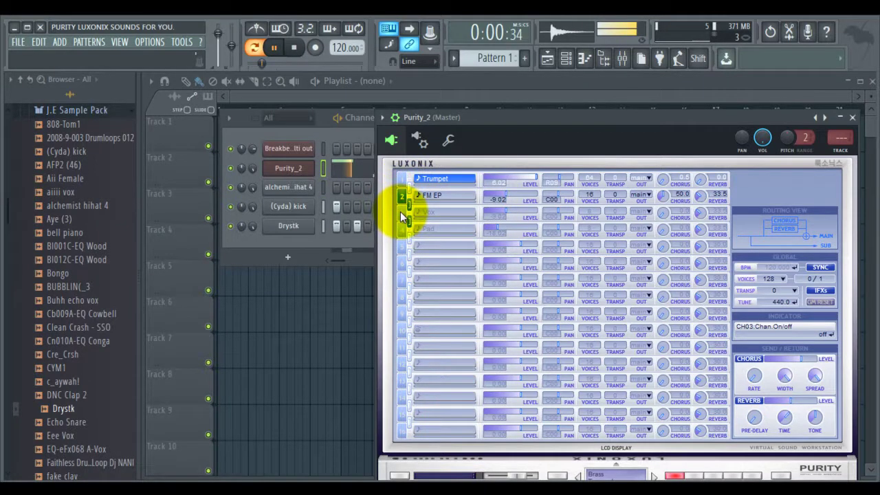
left_click(401, 213)
left_click(402, 227)
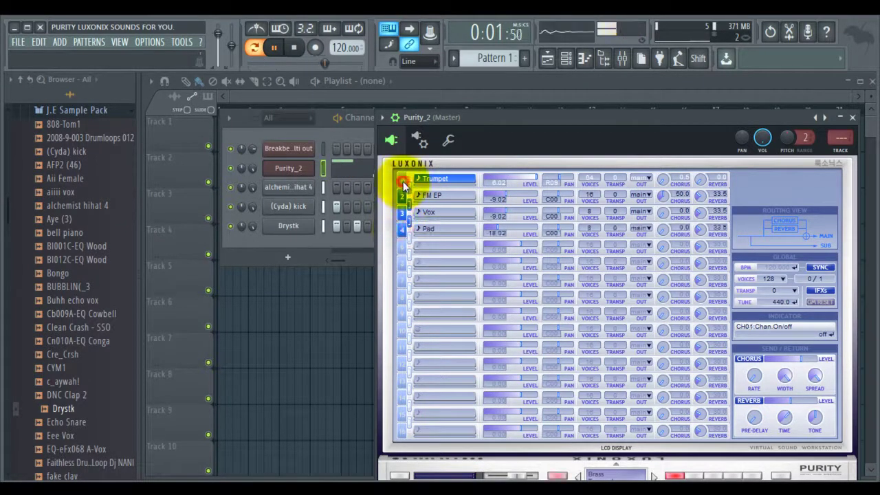
left_click(402, 181)
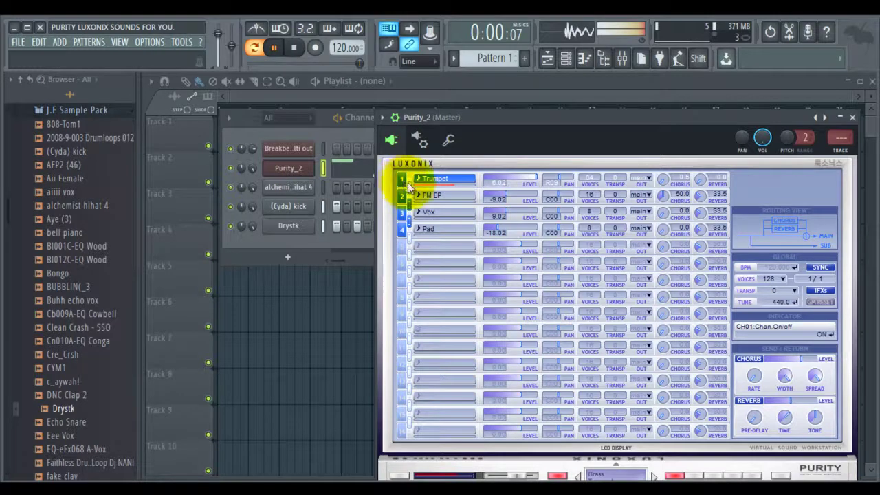
Step: Check the output bus choices of the Trumpet layer again during playback and keep it on main
left_click(647, 180)
left_click(651, 194)
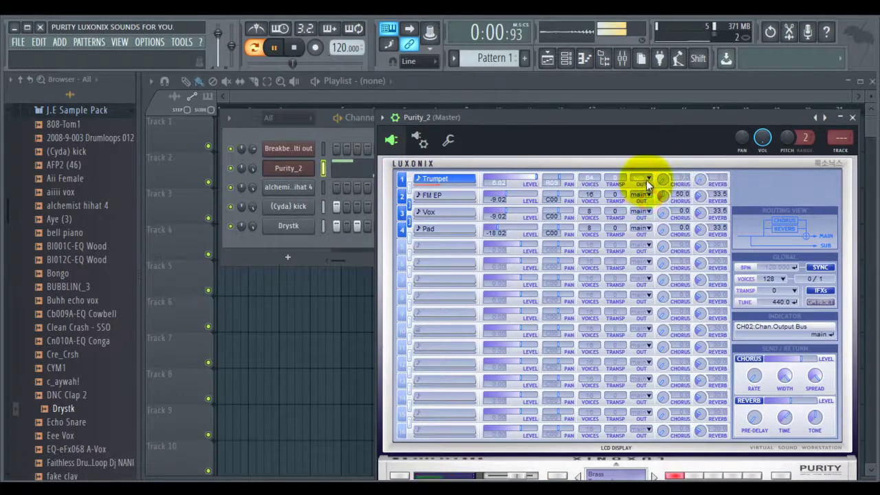
scroll(646, 185, "down", 1)
left_click(648, 179)
left_click(648, 187)
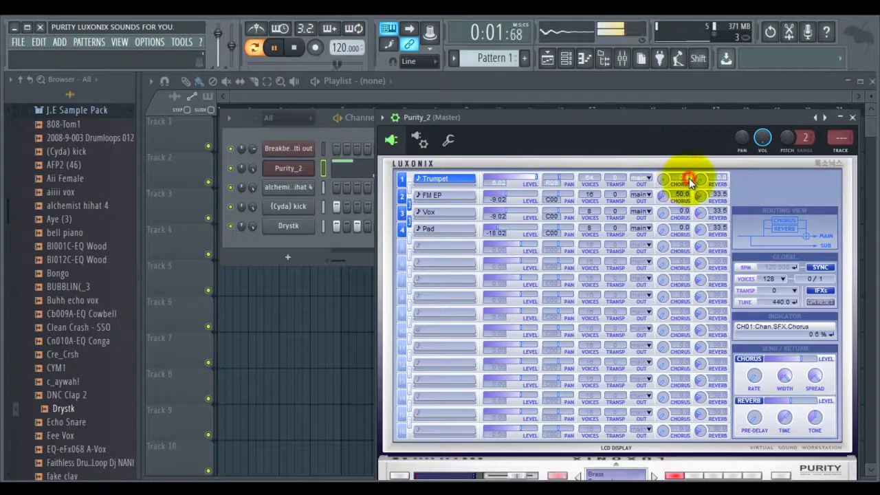
Step: Load 026 Trombone Strings ENS from the Brass category into layer 1 during playback
left_click(463, 182)
mouse_move(481, 322)
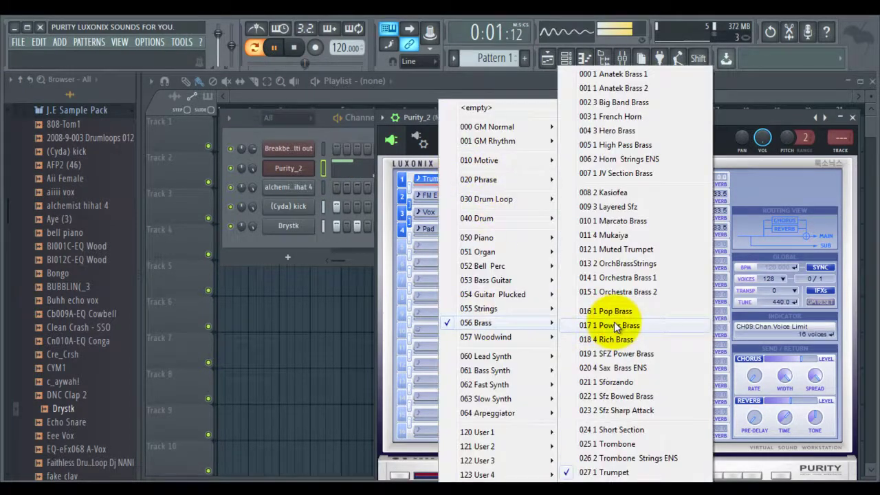
left_click(628, 459)
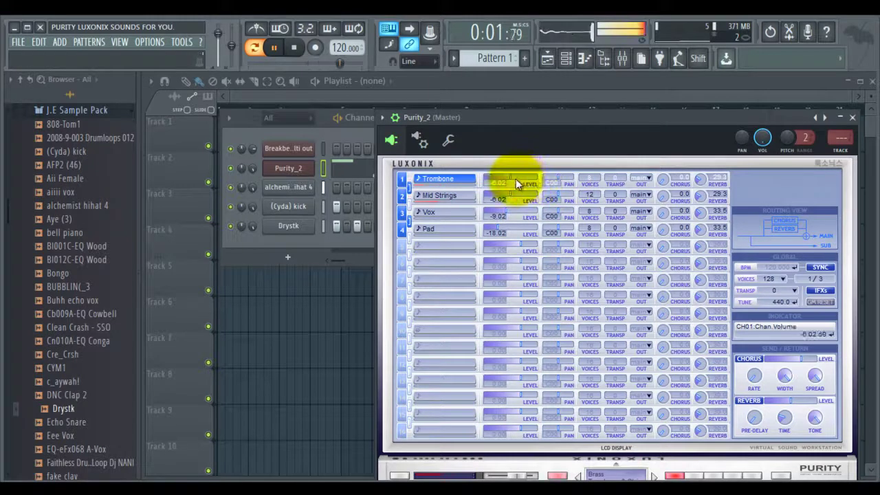
Step: Try the Trombone layer's voice limit at Mono Legato, Mono Retrigger and 2, and finish at 8 voices
left_click(594, 180)
left_click(604, 189)
left_click(592, 178)
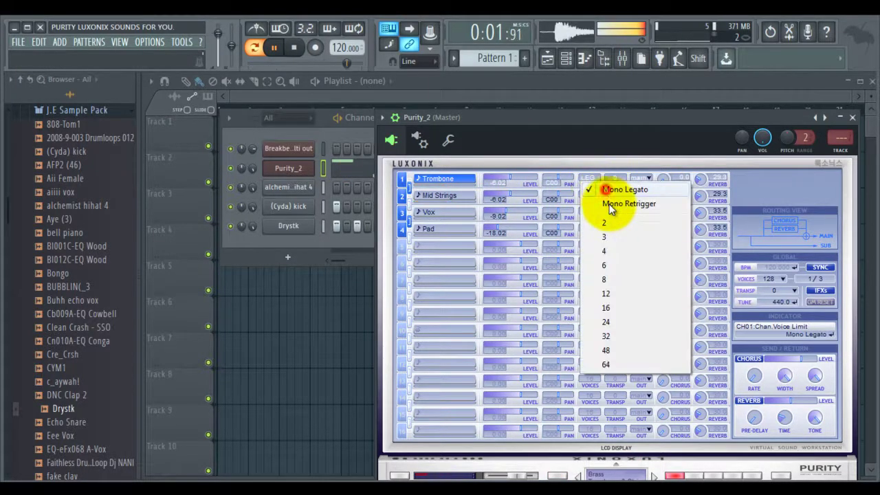
left_click(609, 204)
left_click(590, 182)
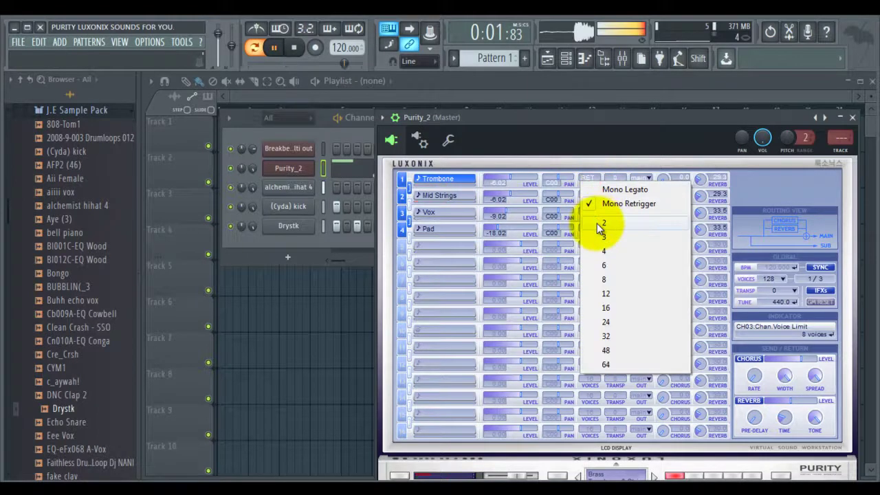
left_click(598, 226)
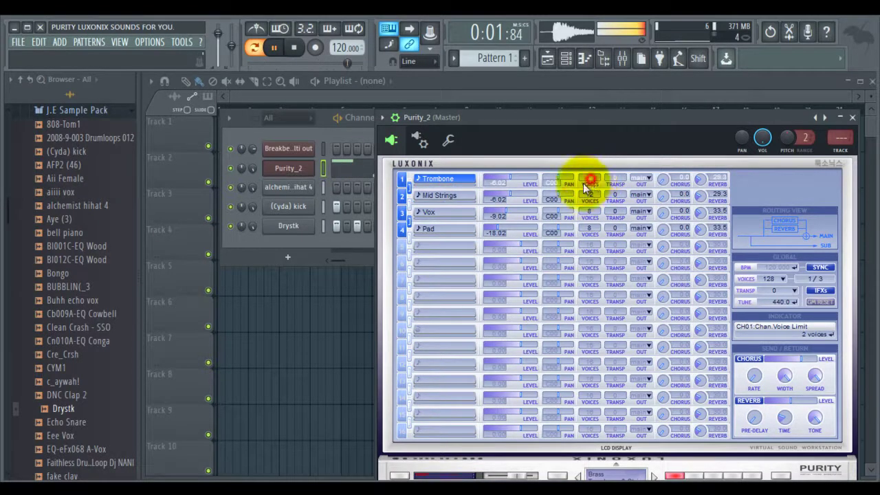
left_click(586, 183)
left_click(607, 278)
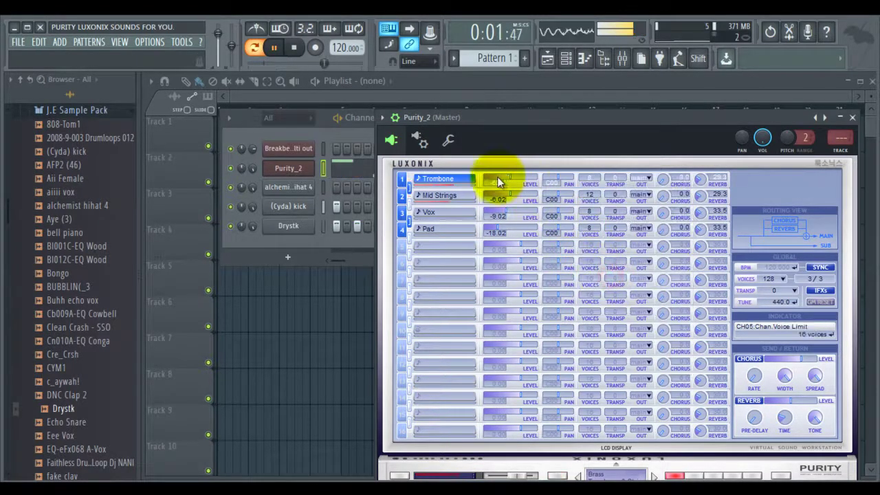
Step: Audition 012 Muted Trumpet and 000 Anatek Brass 1 from the Brass category in layer 1, leaving Anatek Brass 1 loaded
left_click(461, 178)
mouse_move(490, 322)
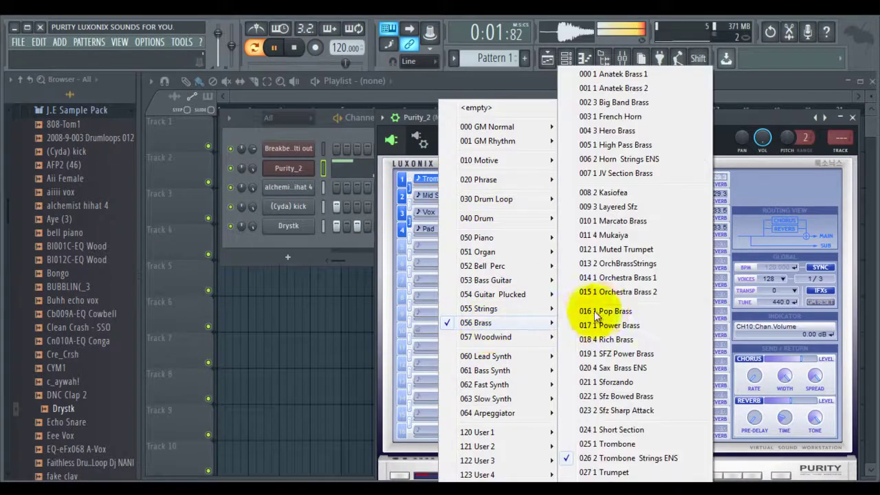
left_click(631, 249)
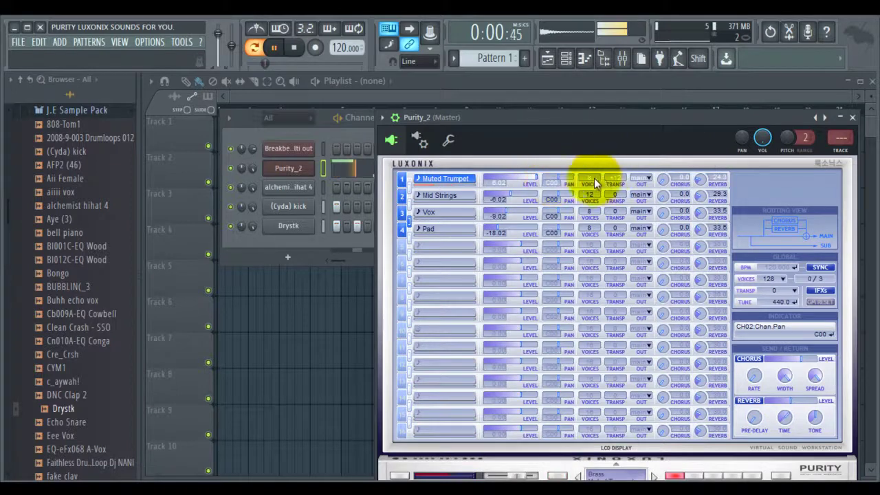
left_click(440, 180)
mouse_move(522, 323)
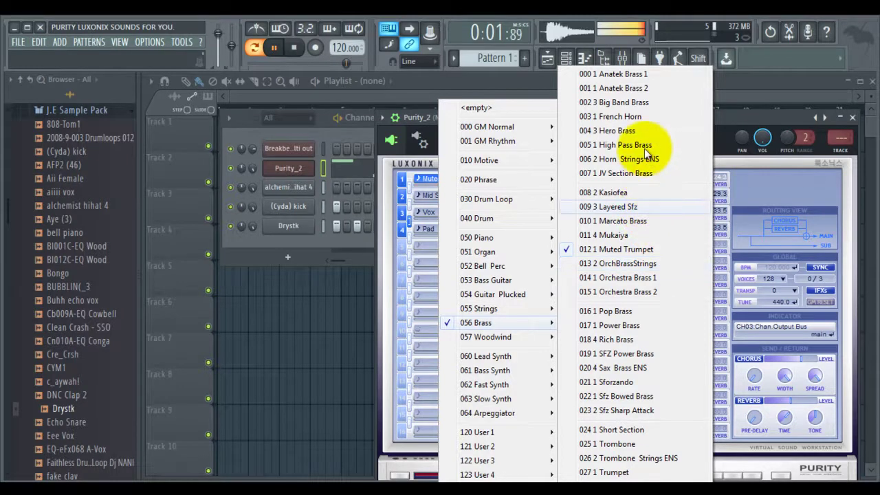
left_click(631, 75)
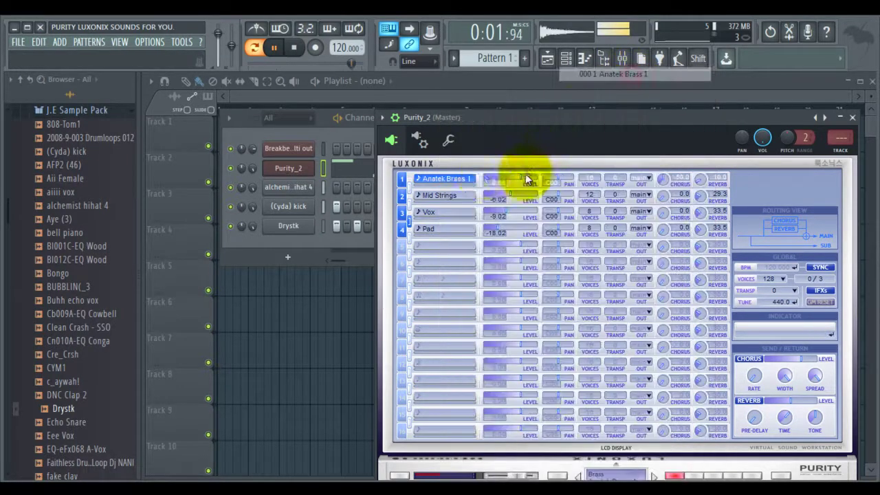
Step: Audition 001 Anatek Brass 2 from the Brass category in layer 1 during playback
left_click(447, 179)
mouse_move(490, 323)
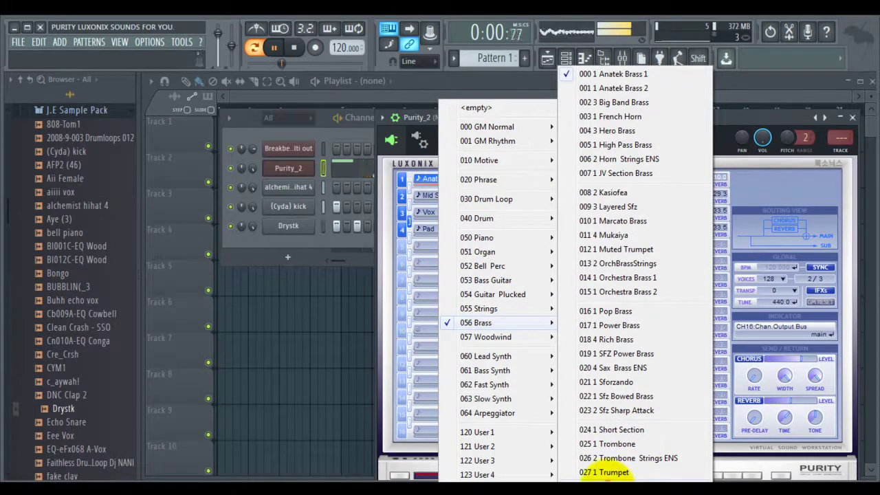
left_click(610, 480)
left_click(459, 182)
left_click(493, 323)
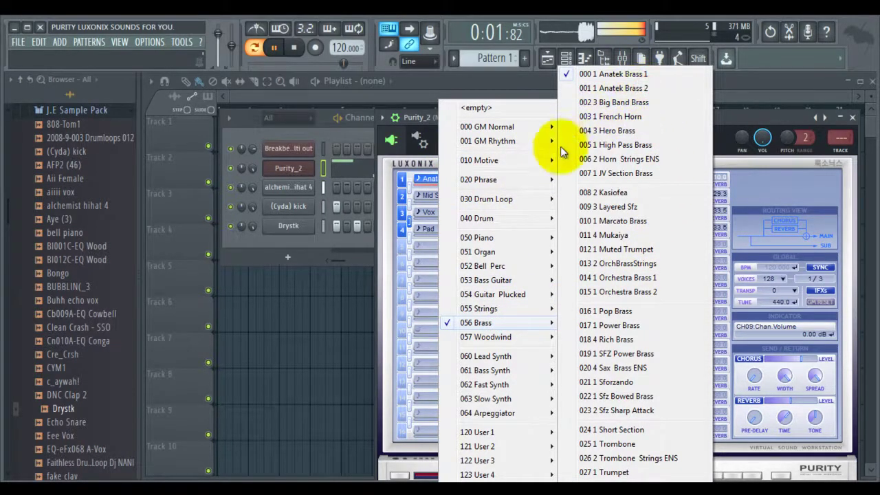
left_click(443, 179)
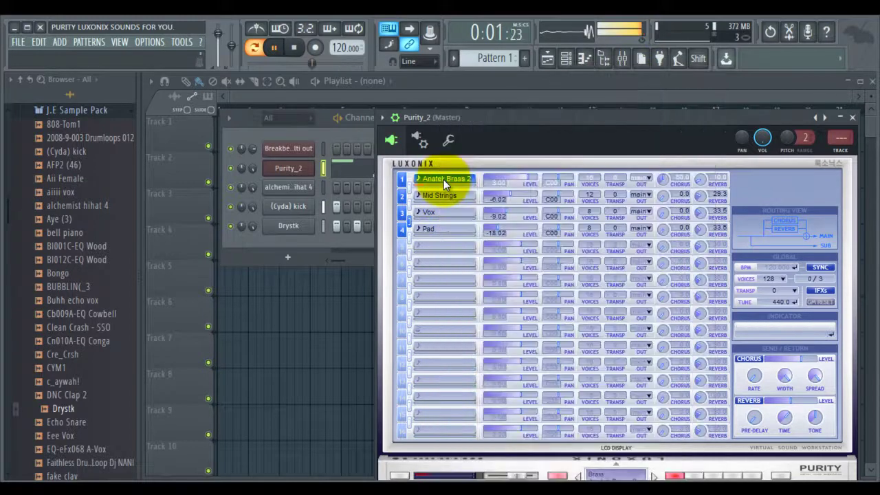
Step: Audition 002 Big Band Brass and 003 French Horn from the Brass category in layer 1
left_click(444, 177)
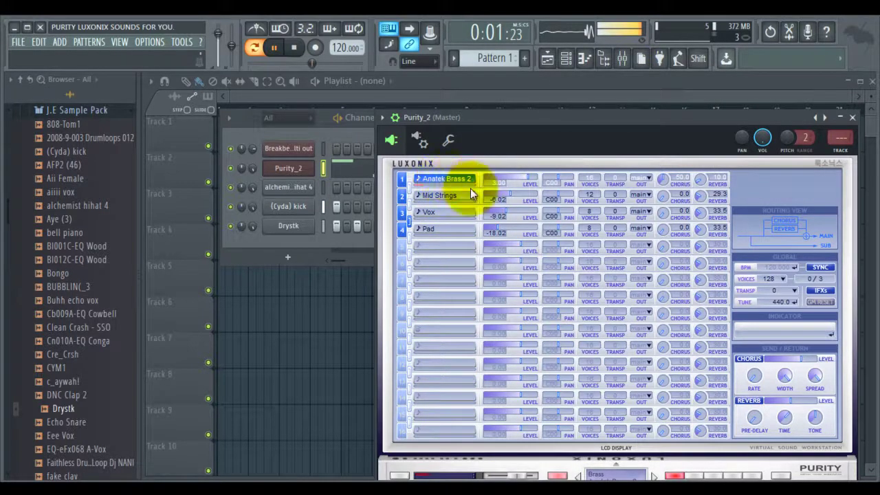
left_click(484, 325)
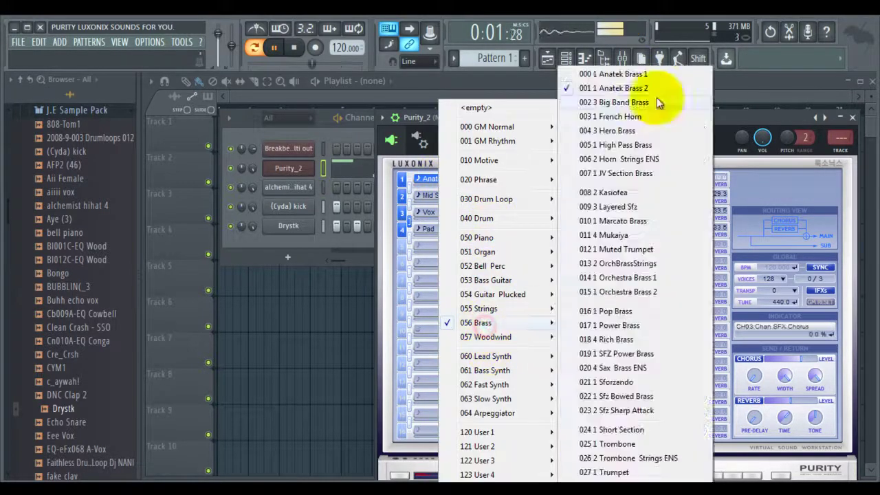
left_click(656, 97)
left_click(426, 180)
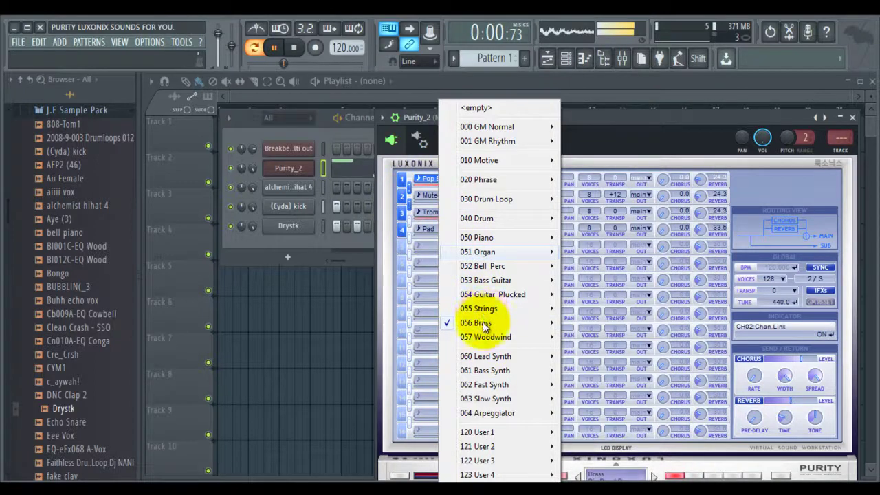
mouse_move(483, 324)
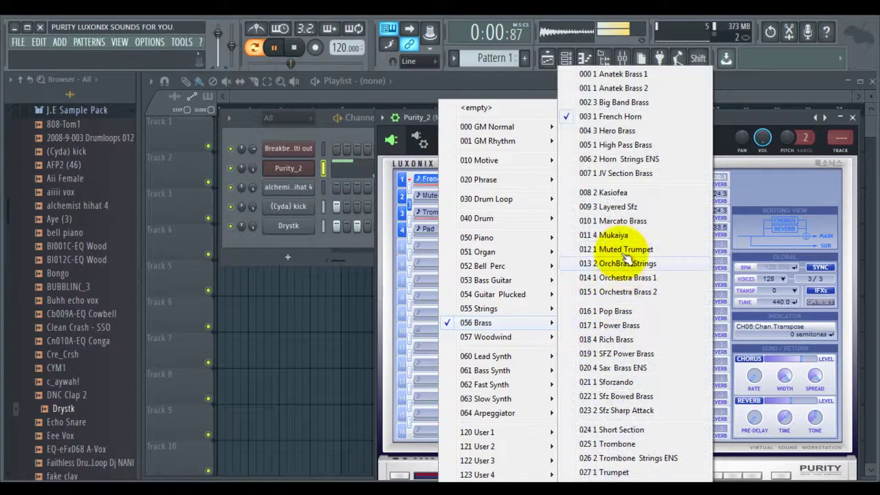
Step: Load the Brass presets 004 Hero Brass, 005 High Pass Brass and 006 Horn Strings ENS in turn into layer 1 during playback
left_click(622, 132)
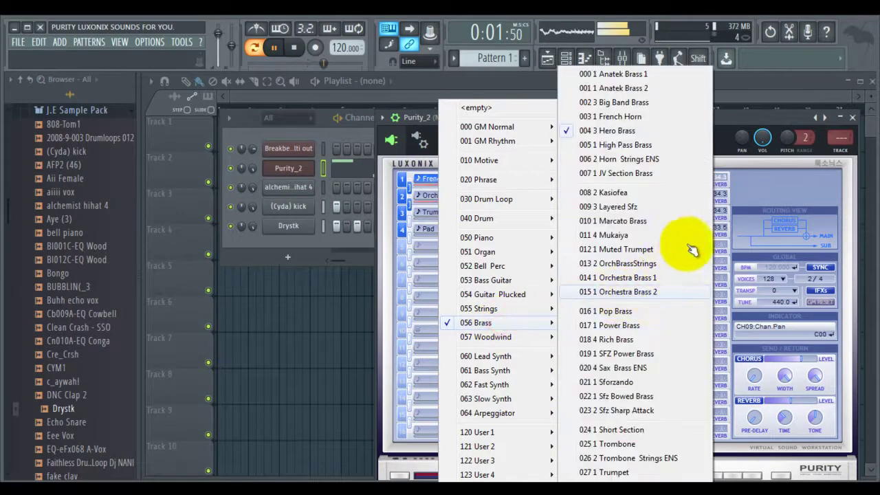
left_click(677, 146)
left_click(438, 178)
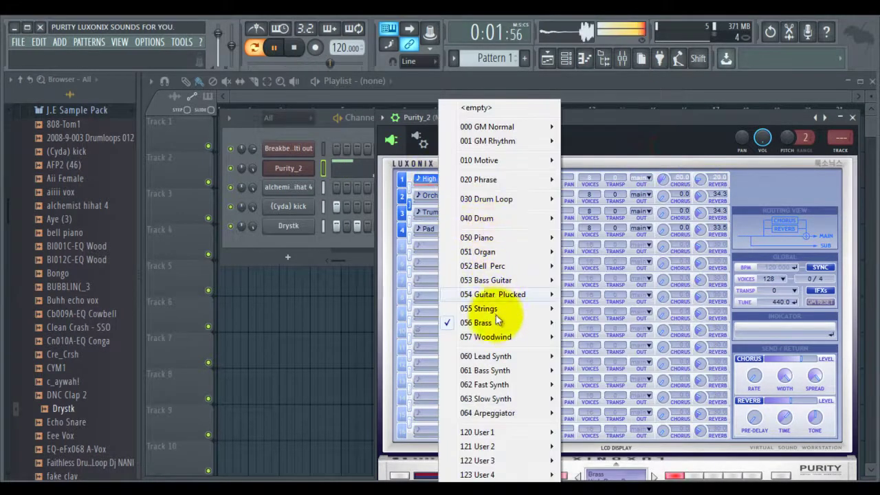
left_click(650, 159)
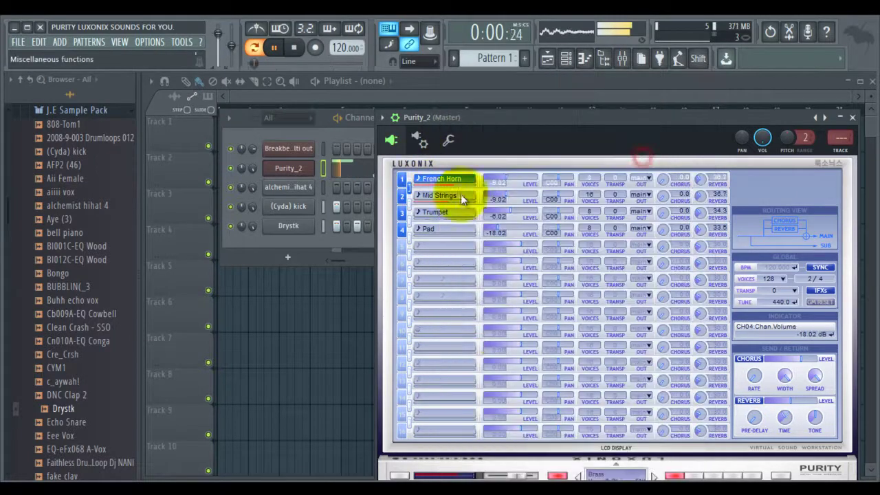
Step: Load 007 JV Section Brass into layer 1 and stop playback
left_click(440, 179)
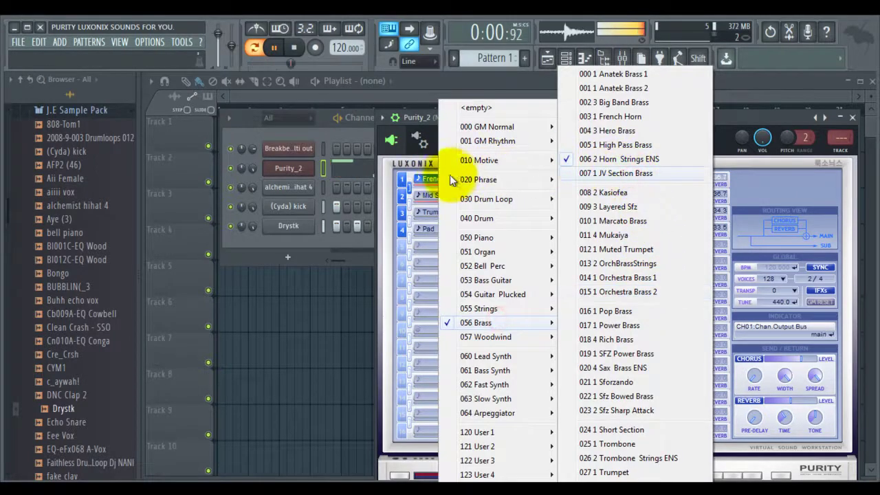
key("Return")
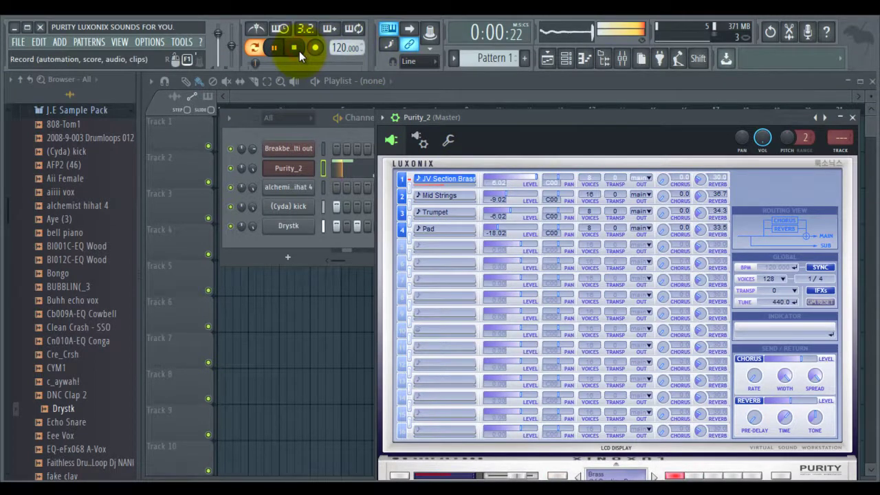
left_click(299, 51)
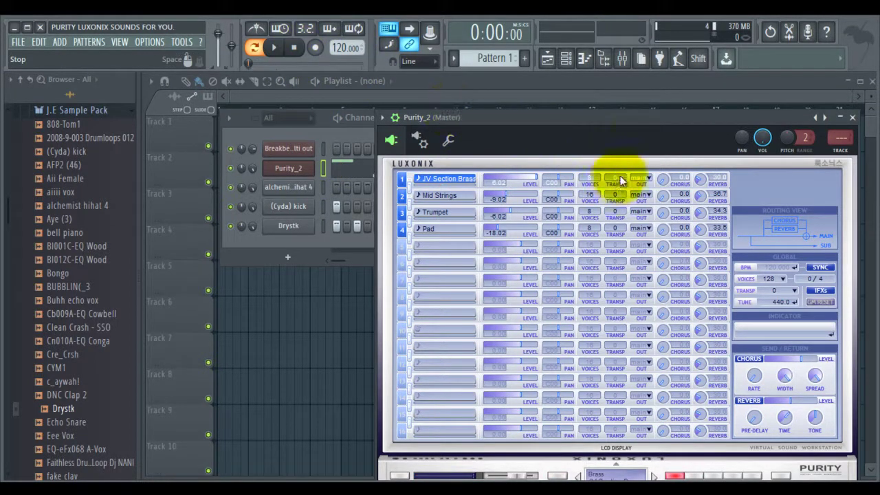
Step: Reposition the Purity_2 window so its mixer and keyboard both show, and restart playback
left_click_drag(642, 124, 610, 69)
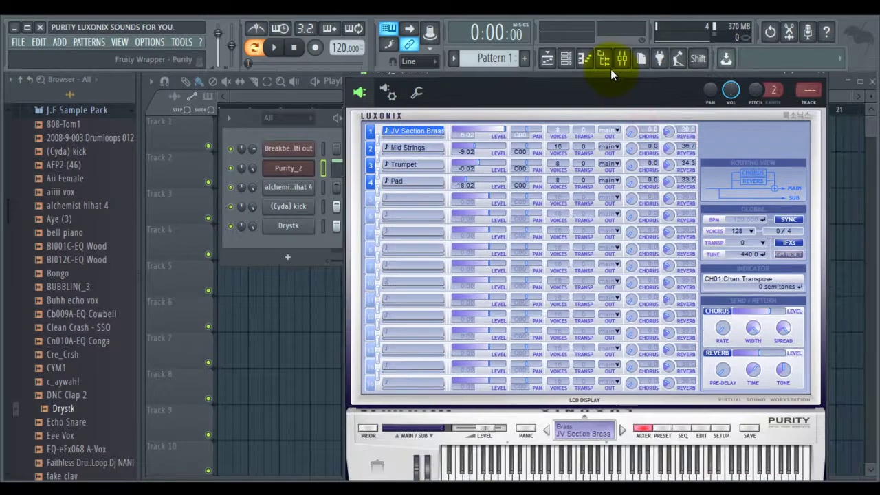
left_click_drag(474, 72, 469, 194)
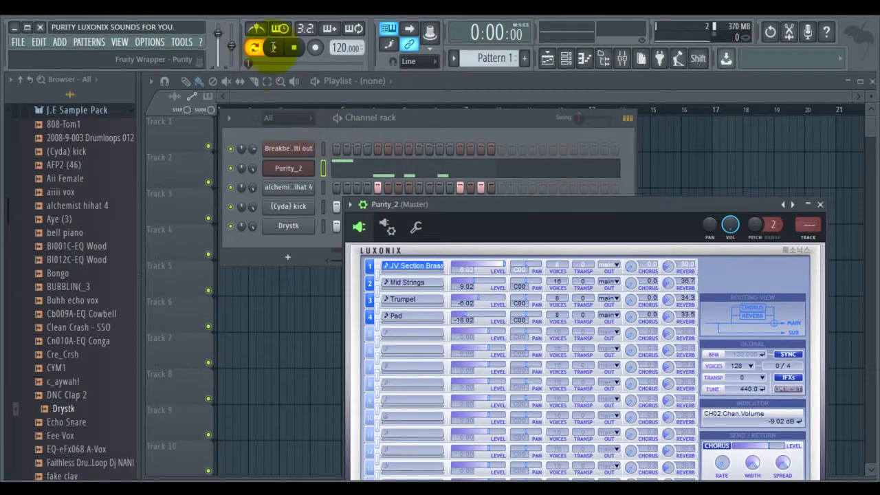
left_click(273, 47)
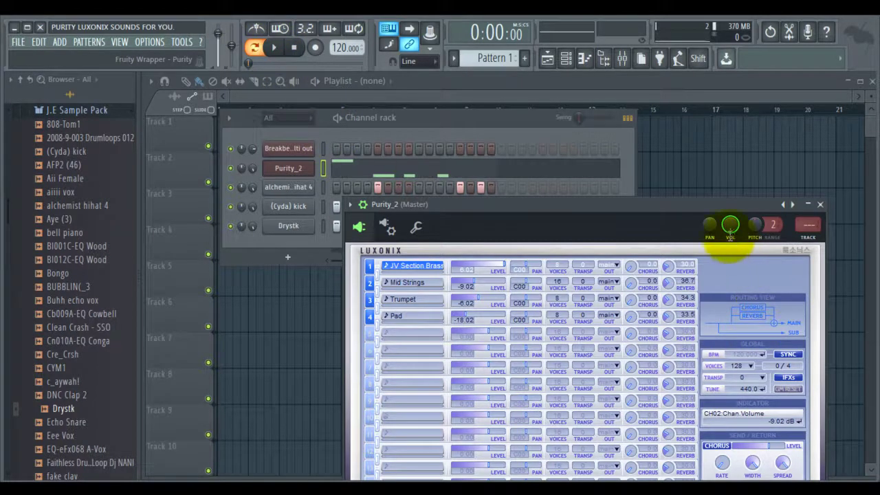
left_click_drag(716, 221, 658, 147)
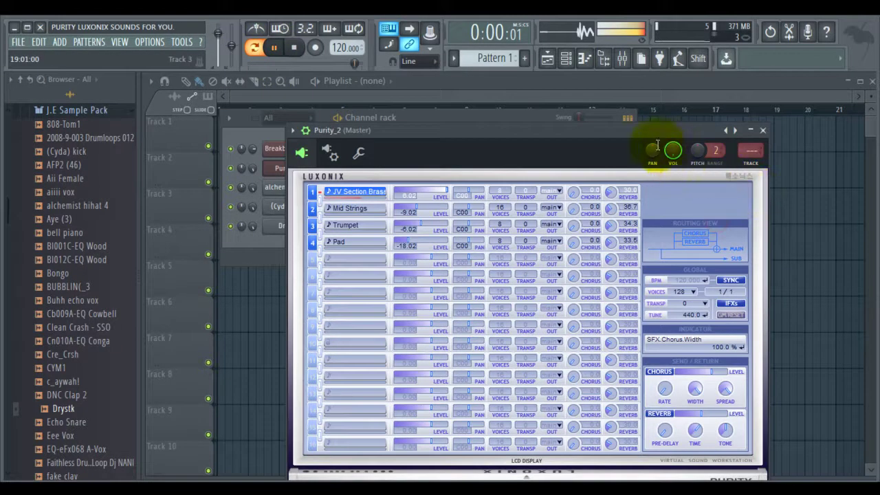
left_click_drag(656, 132, 654, 69)
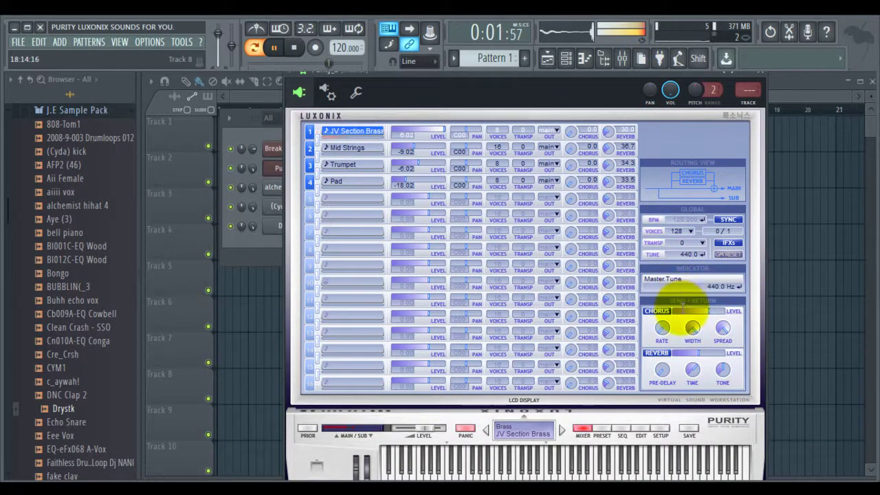
Step: Try to enter a different global tune value for Purity_2 during playback
left_click(695, 254)
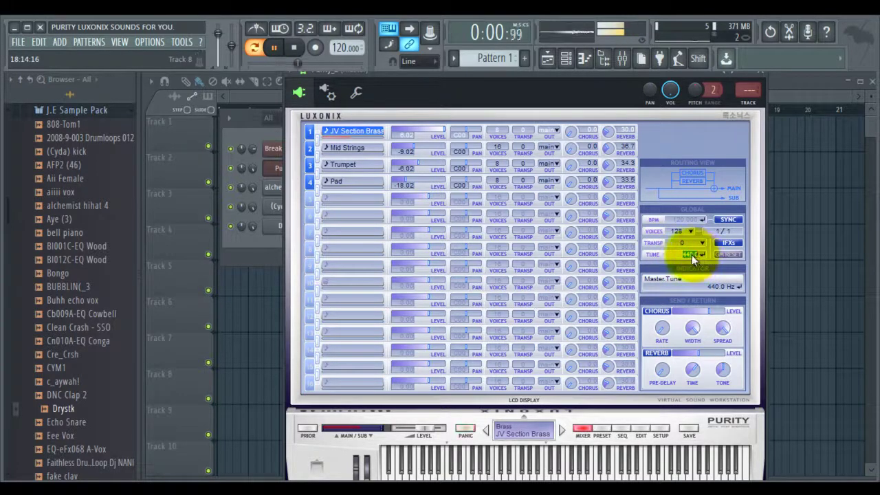
right_click(690, 255)
left_click(728, 296)
left_click(681, 253)
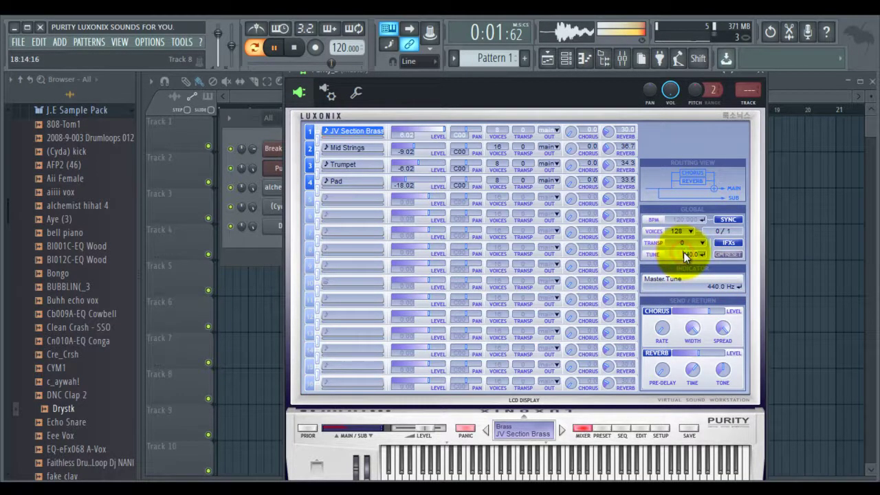
left_click(690, 202)
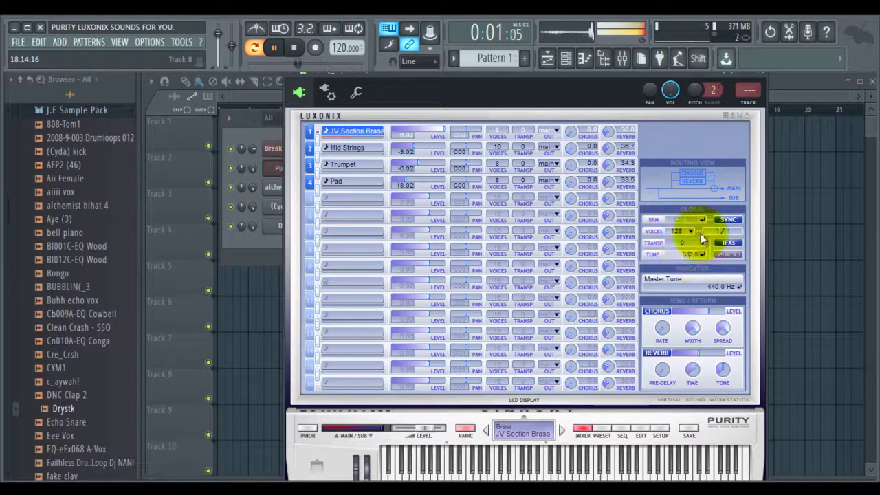
left_click(708, 282)
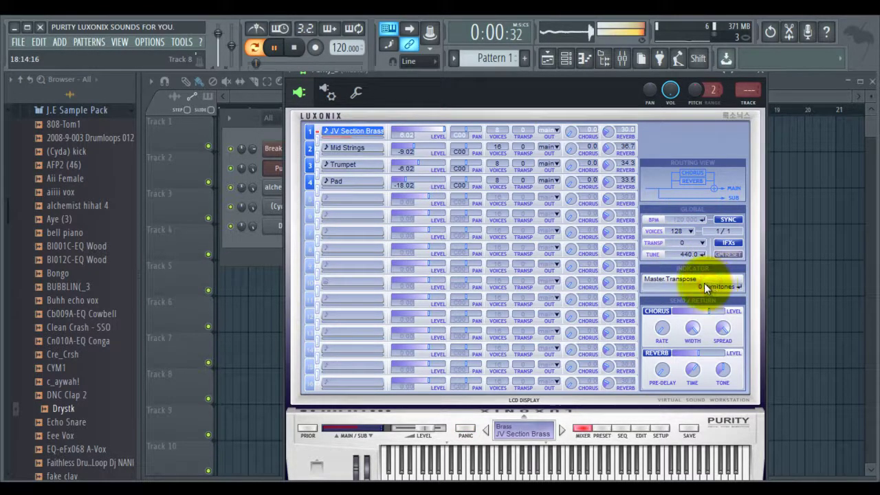
left_click(694, 280)
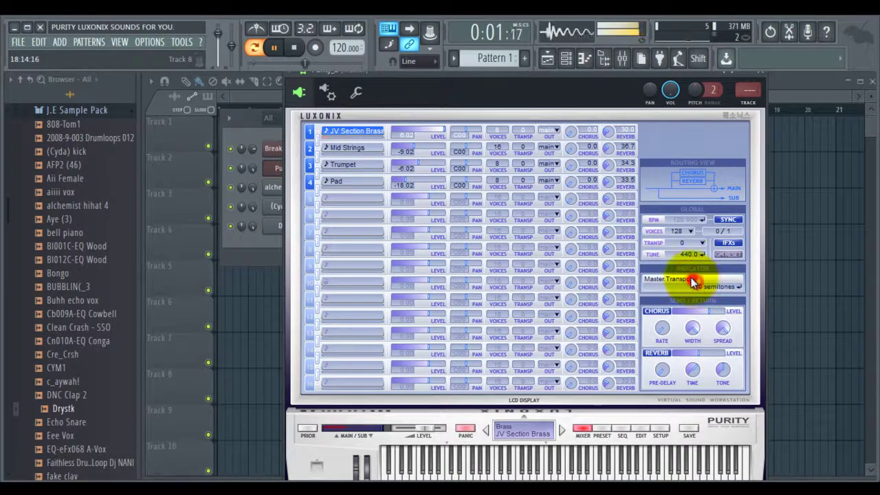
Step: Try the global transpose at -37 semitones during playback and return it to 0
left_click(686, 242)
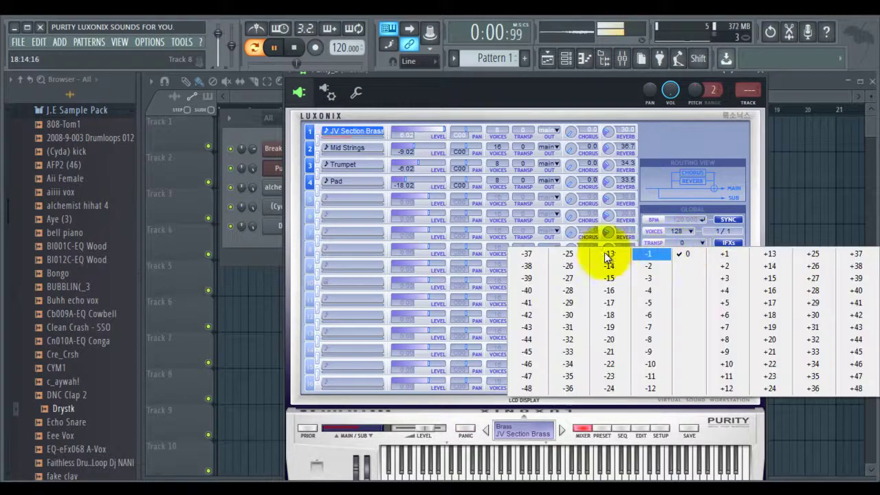
left_click(543, 254)
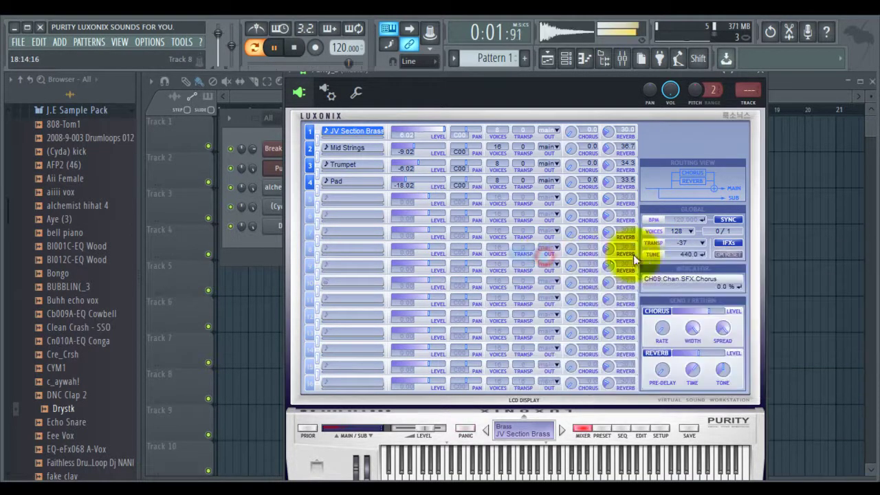
left_click(694, 243)
left_click(688, 252)
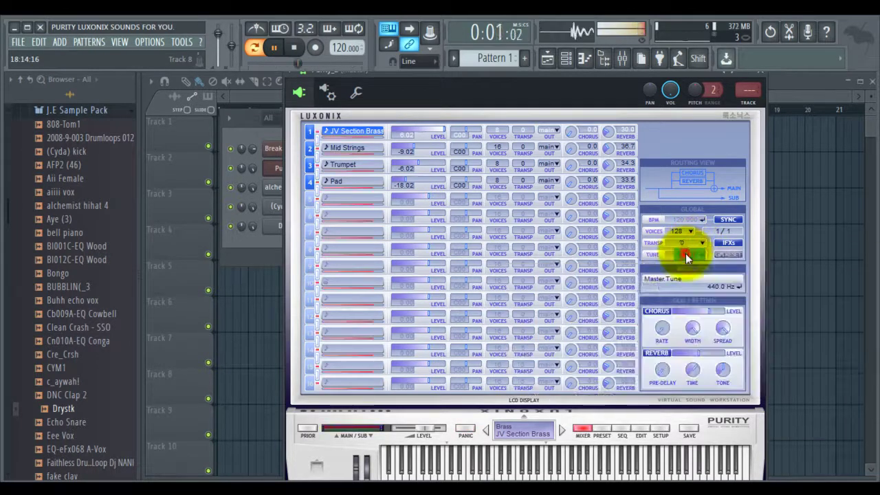
Step: Audition the JV Section Brass with the global transpose at -30 and +13 semitones
left_click(686, 242)
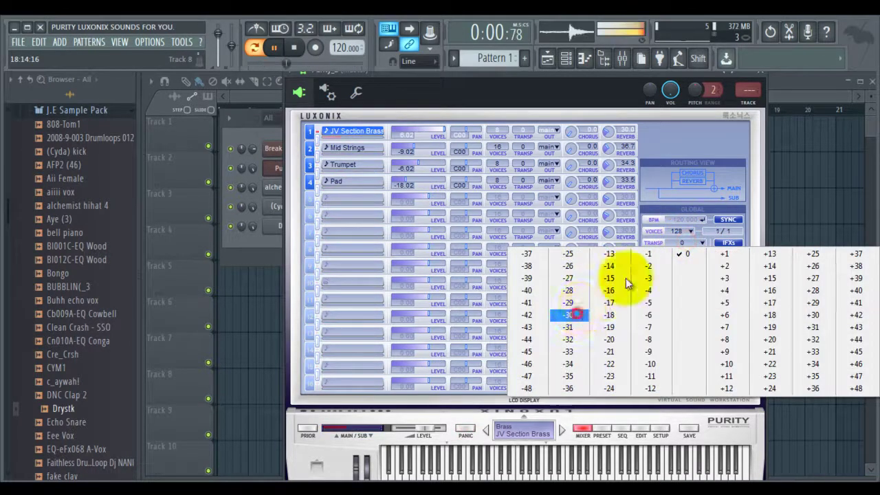
left_click(568, 315)
left_click(694, 242)
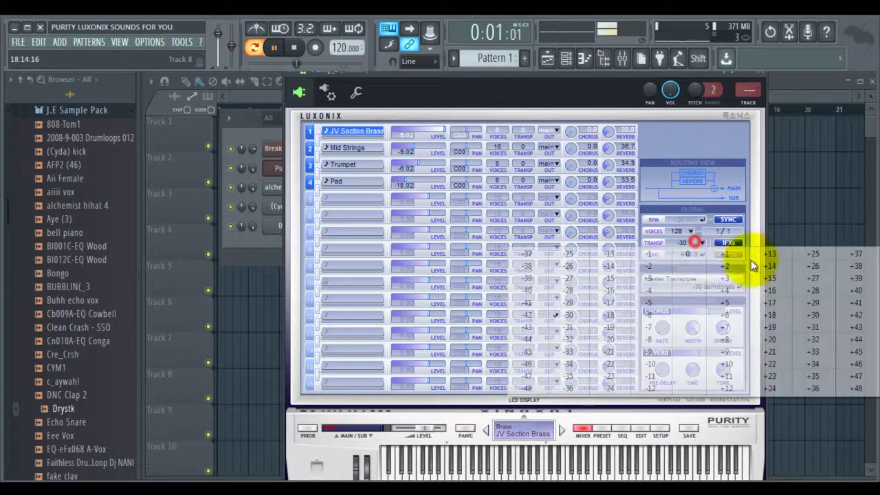
left_click(770, 254)
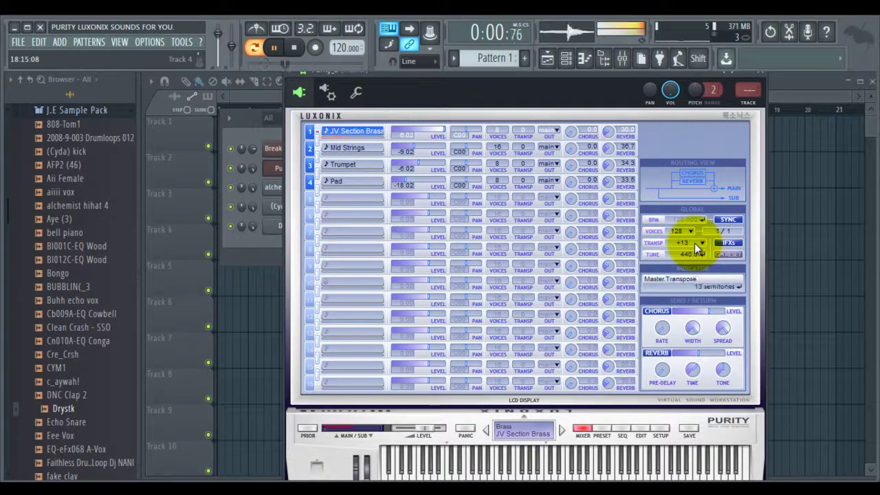
Step: Audition the brass sound with the global transpose at +25 and +37 semitones
left_click(694, 242)
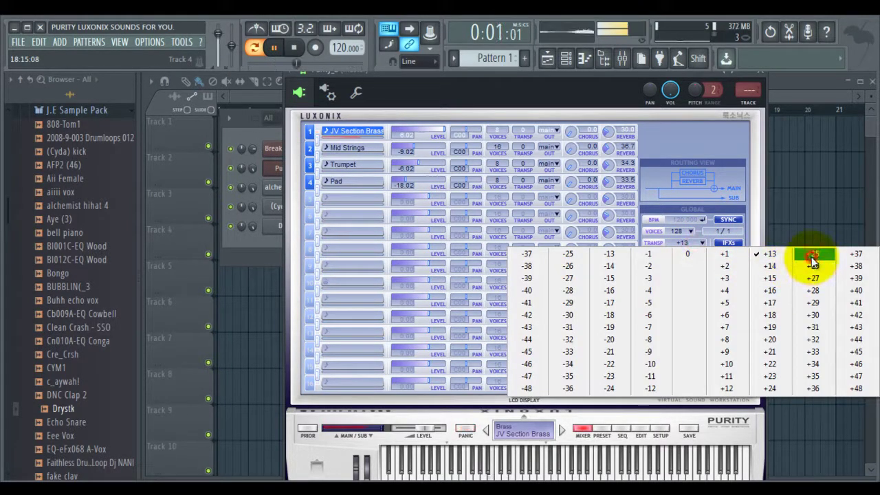
left_click(811, 254)
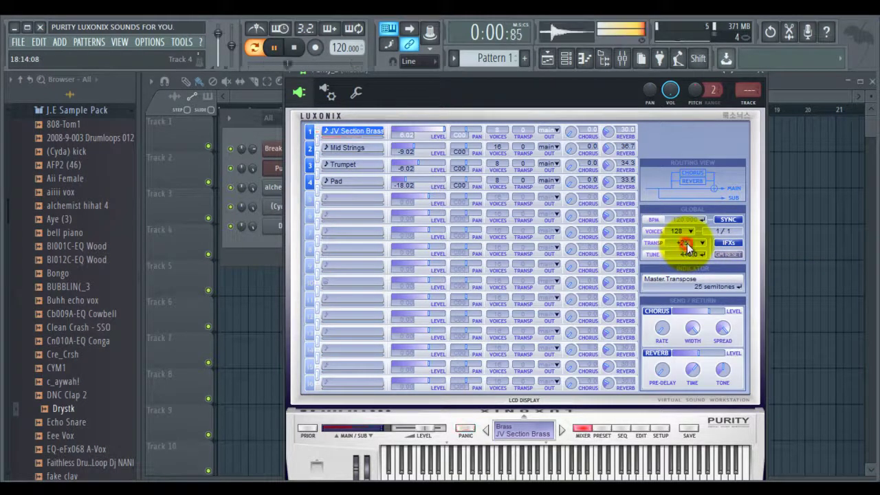
left_click(686, 244)
left_click(854, 254)
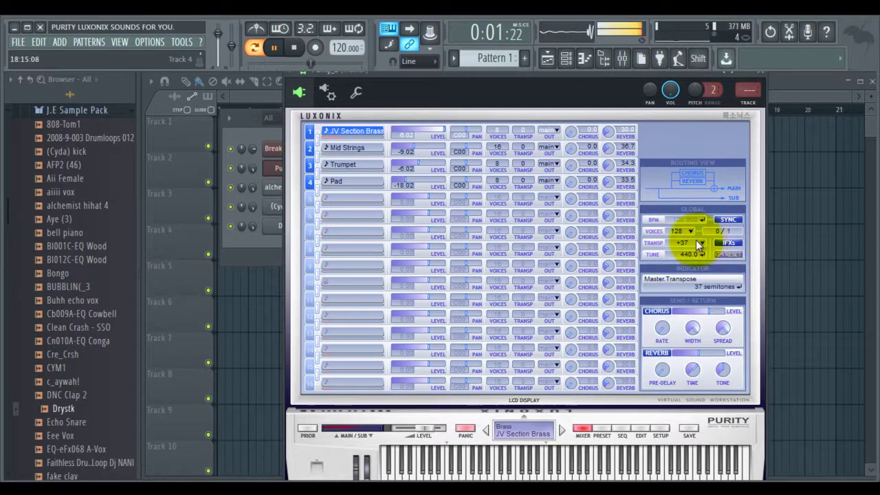
Step: Audition the brass sound with the global transpose at +1, +31 and +40 semitones, and return it to +37
left_click(697, 242)
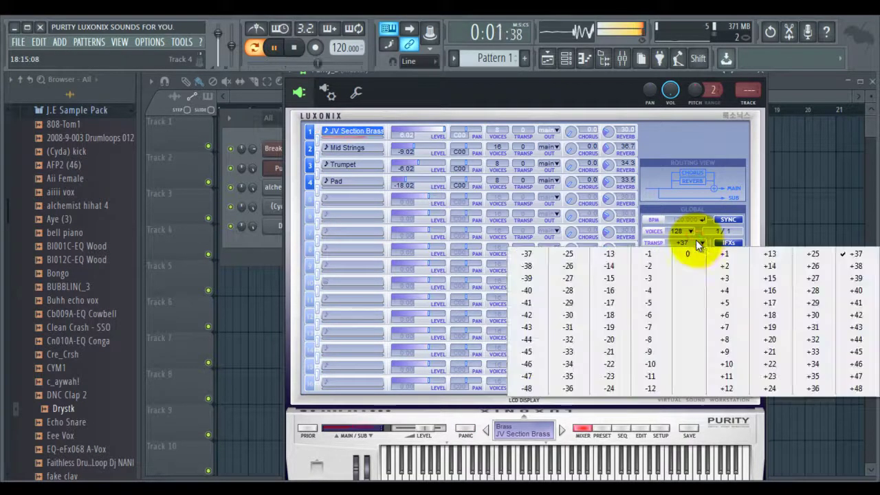
left_click(727, 253)
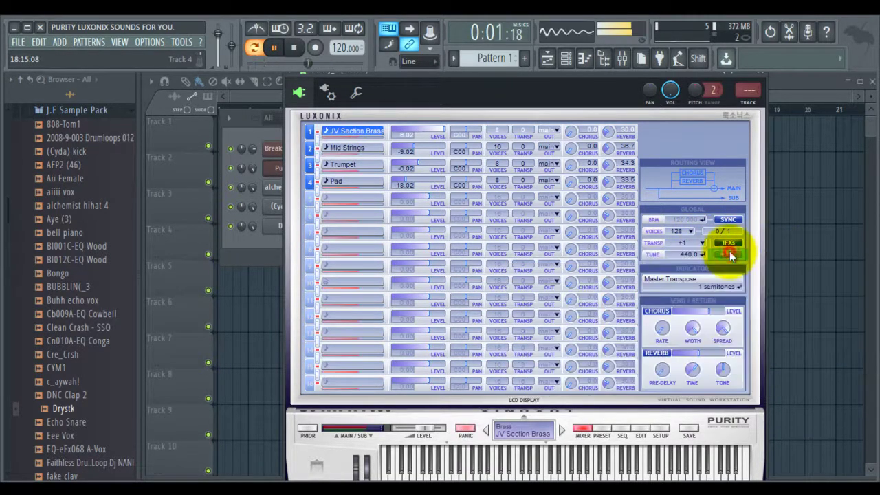
left_click(695, 242)
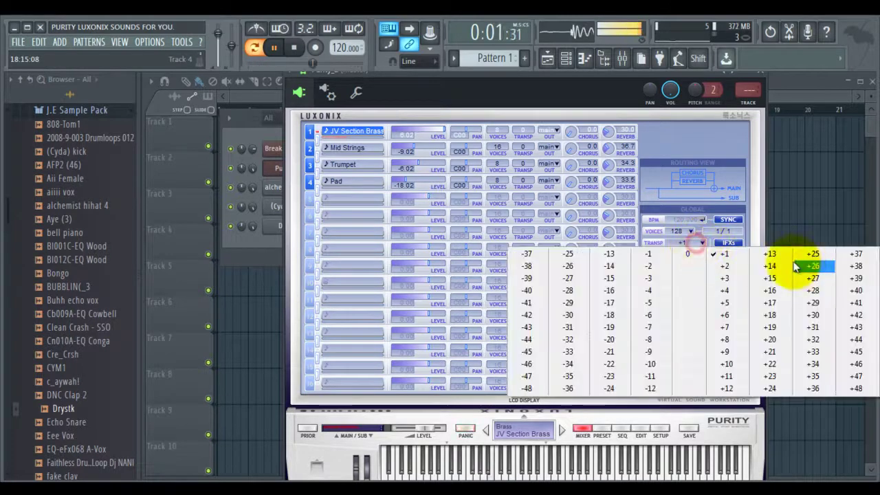
left_click(818, 328)
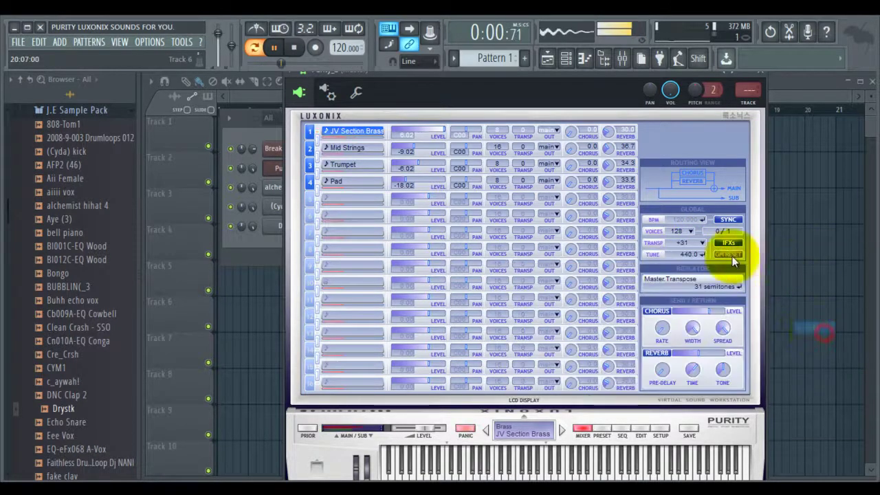
left_click(690, 242)
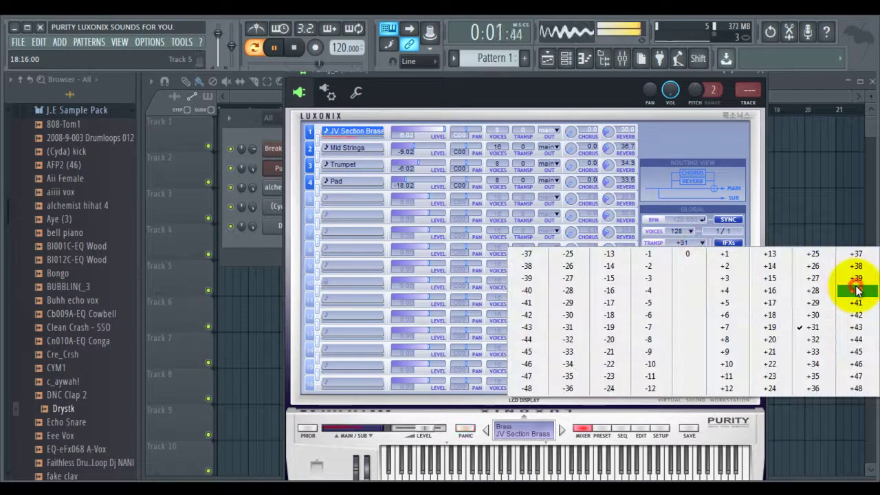
left_click(856, 292)
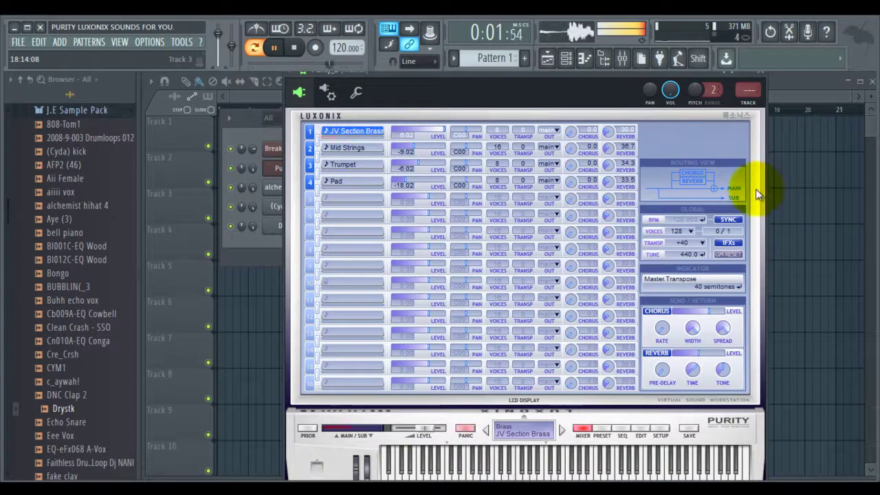
left_click(690, 244)
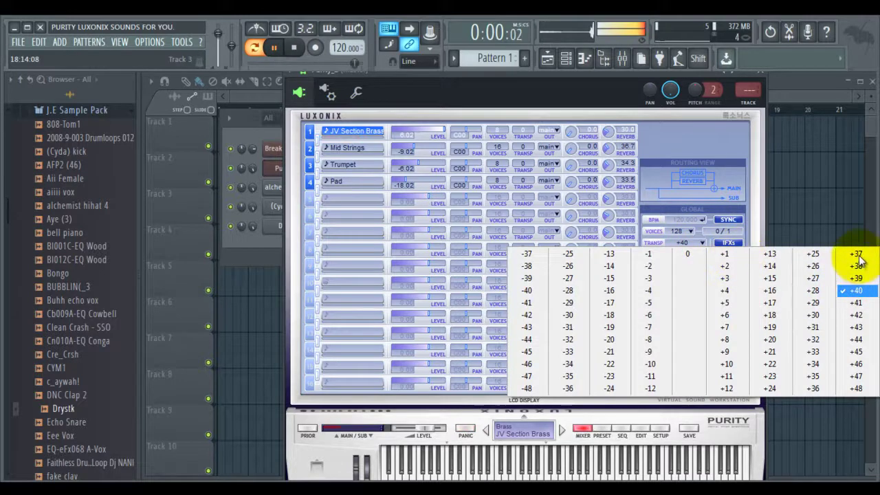
left_click(818, 256)
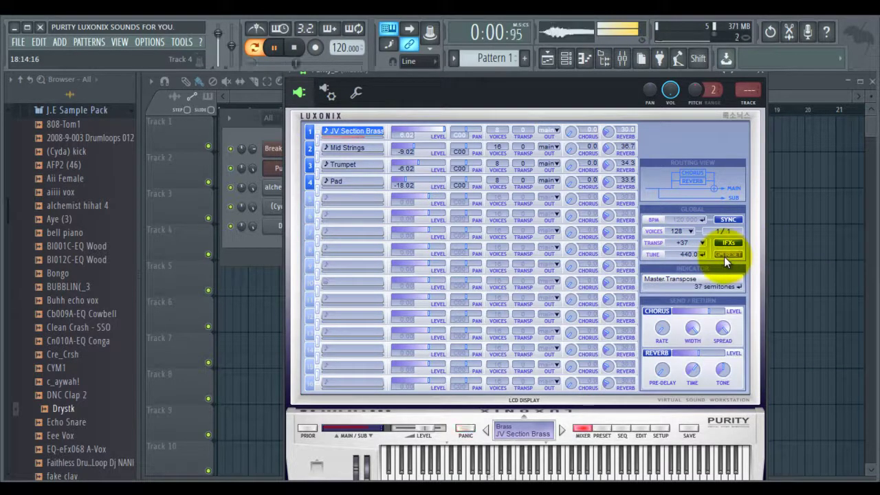
Step: Set the global voice limit to 1024 and the JV Section Brass layer's voices to Mono Legato
left_click(692, 235)
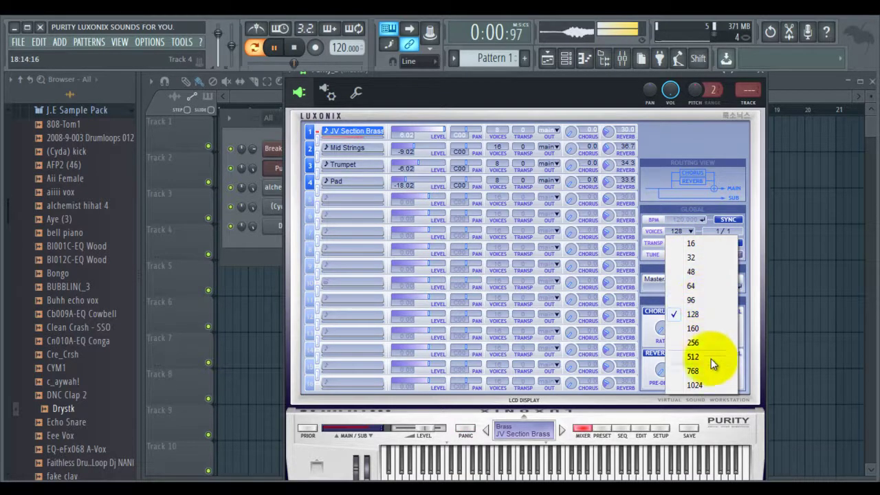
left_click(703, 384)
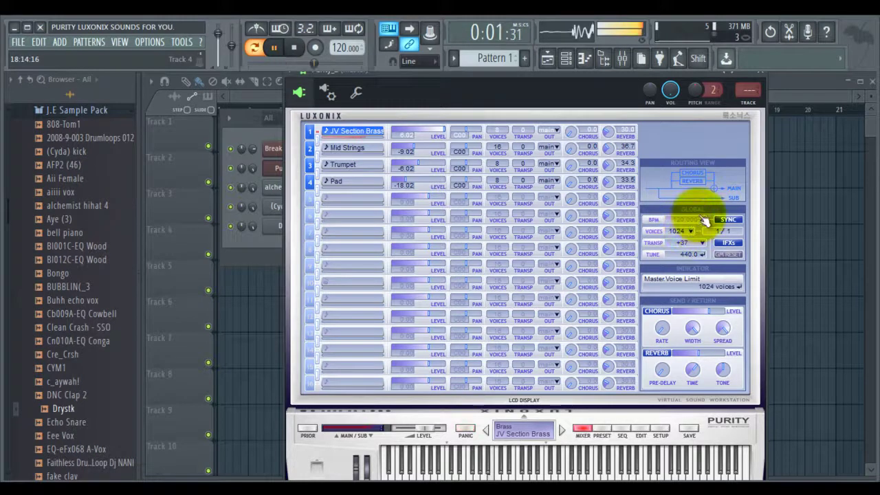
left_click(498, 133)
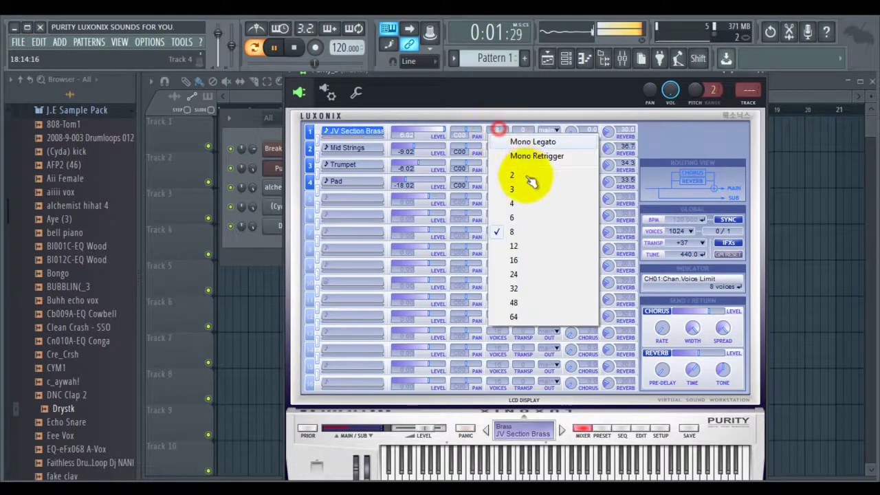
left_click(530, 142)
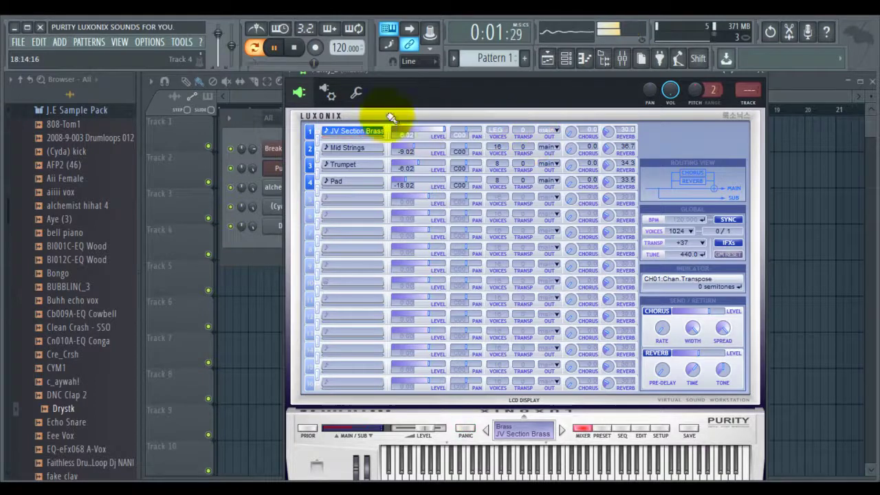
Step: Stop playback and close the Purity_2 plugin window
key("space")
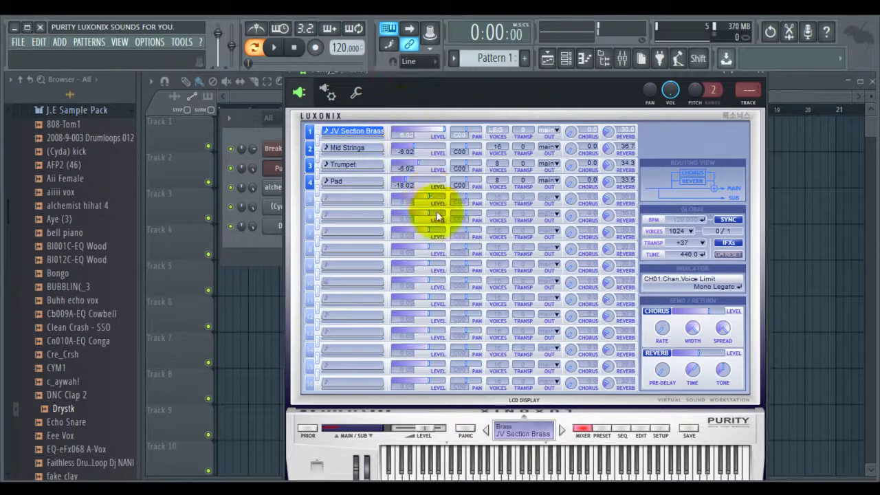
left_click_drag(385, 71, 422, 246)
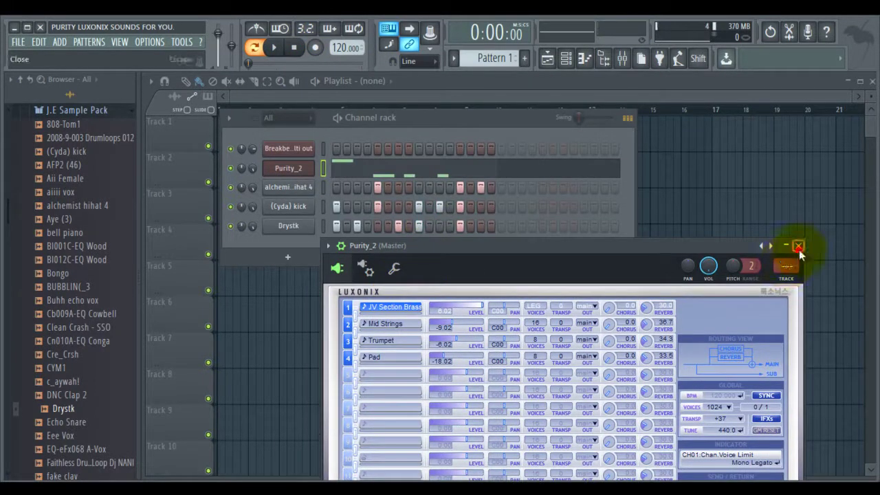
left_click(798, 246)
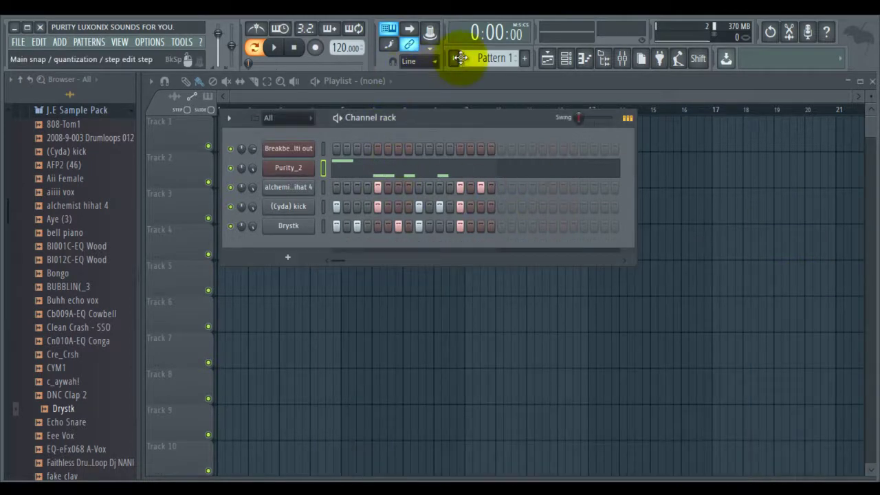
Step: Split Pattern 1 by channel and paint Purity_2 clips on playlist track 1 across bars 1 to 13
left_click(457, 58)
left_click(557, 211)
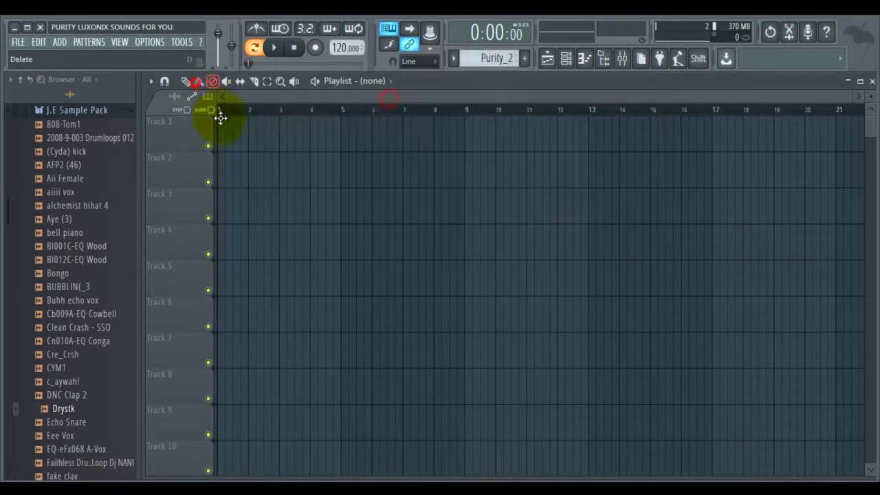
left_click_drag(234, 138, 595, 136)
Step: Paint alchemist hihat 4 clips on playlist track 2 across bars 1 to 13
left_click(456, 59)
left_click(485, 92)
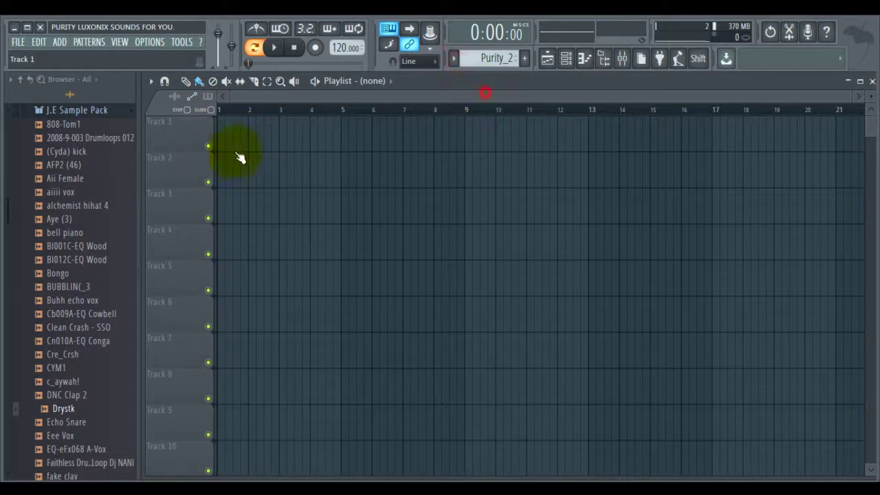
left_click_drag(219, 165, 577, 175)
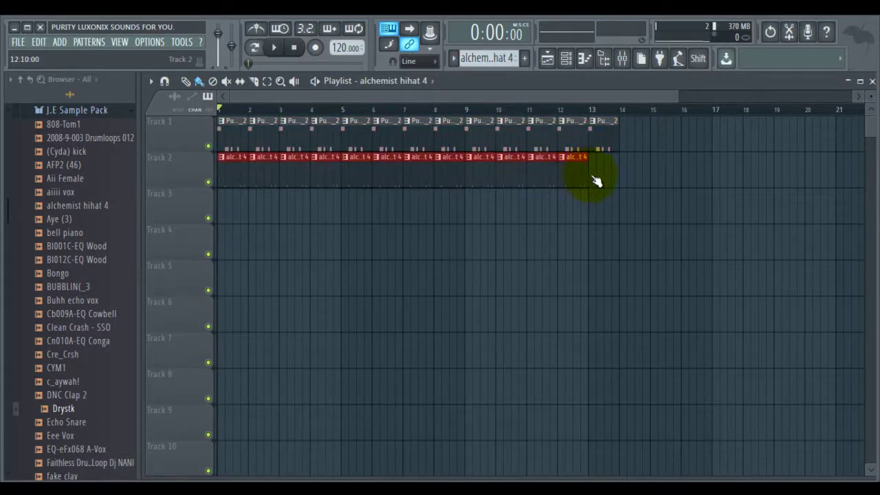
Step: Paint (Cyda) kick clips on playlist track 3 across bars 1 to 14
left_click(431, 81)
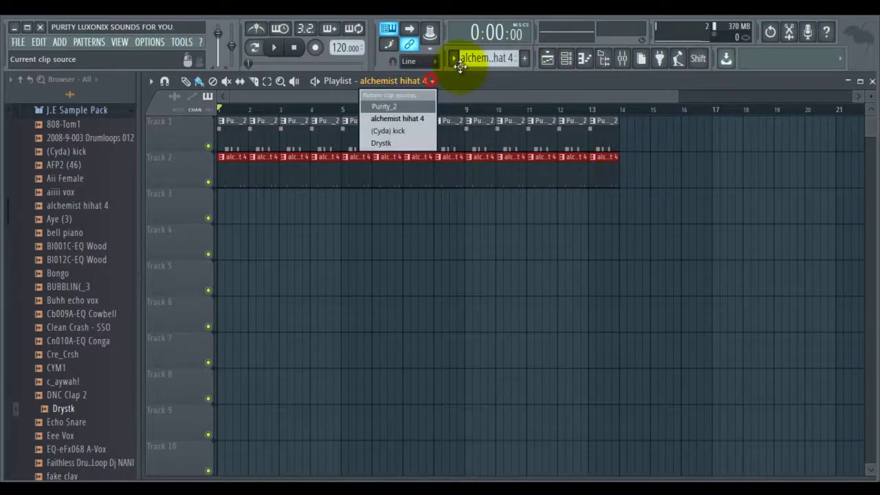
left_click(457, 60)
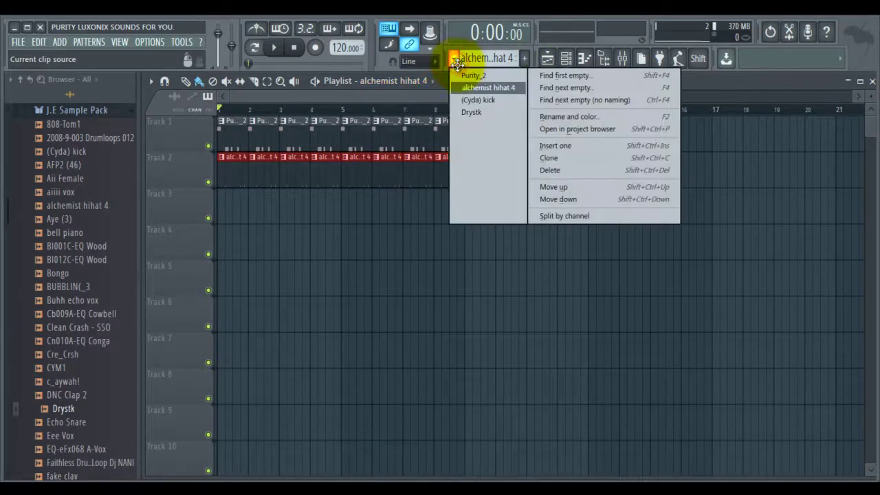
left_click(469, 99)
left_click_drag(219, 200, 633, 199)
Step: Paint Drystk clips on track 4 across bars 1 to 14 and mute tracks 1 to 3
left_click(455, 58)
left_click(470, 113)
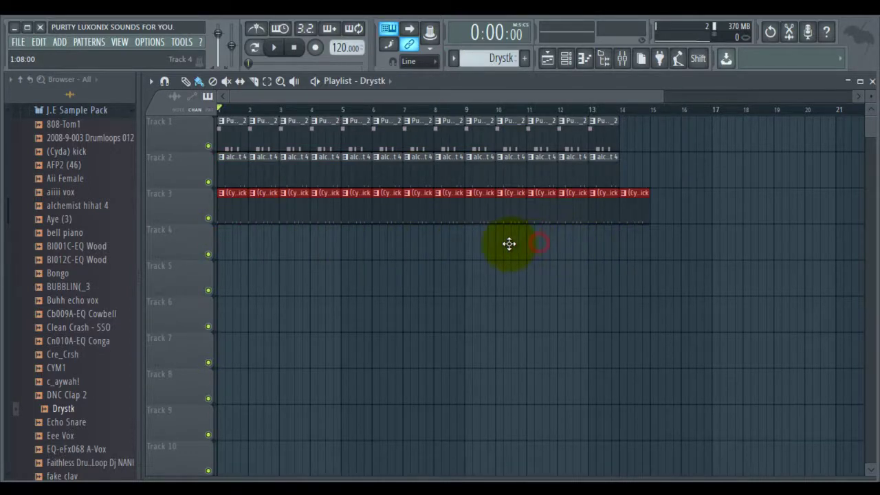
left_click(209, 145)
left_click(208, 181)
left_click(209, 218)
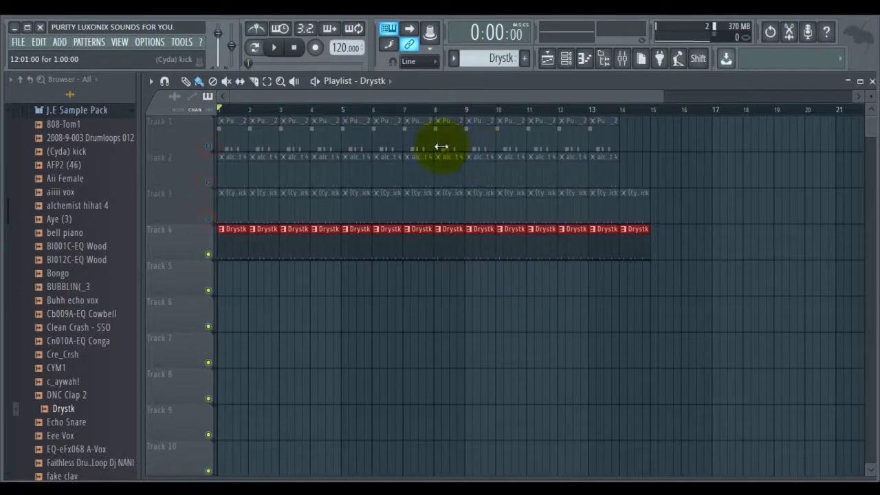
Step: Play the song with the kick track soloed, and bring in the hihat from bar 4 to 14 and the Drystk from bar 8
left_click(269, 46)
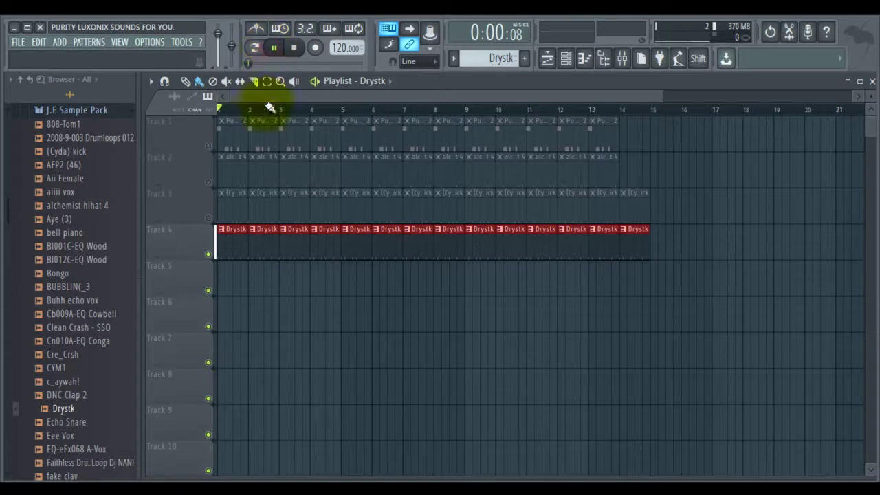
right_click(209, 218)
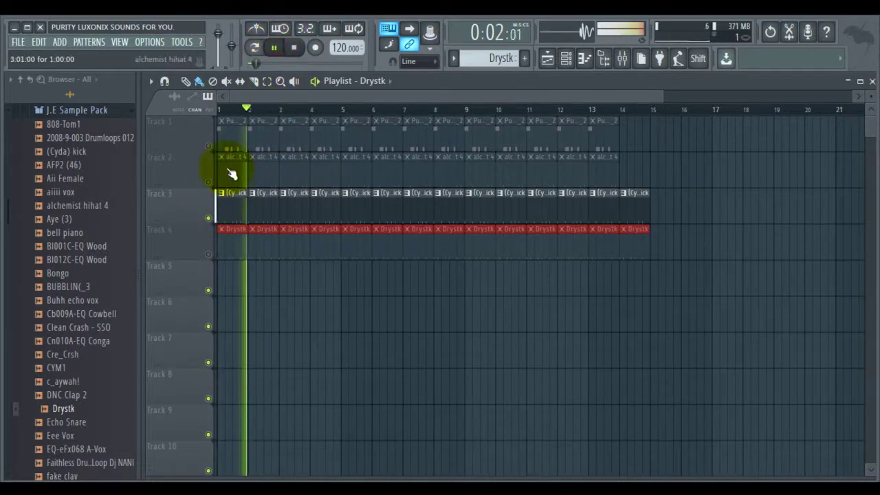
left_click(206, 182)
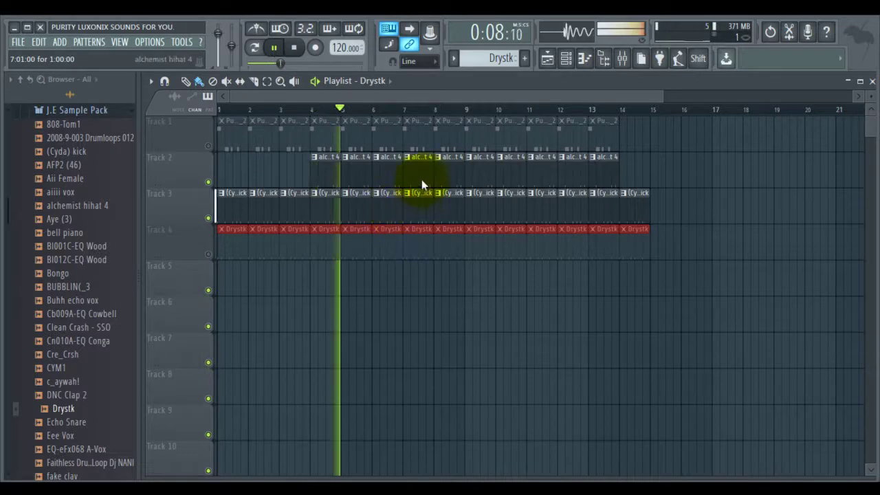
left_click(618, 174)
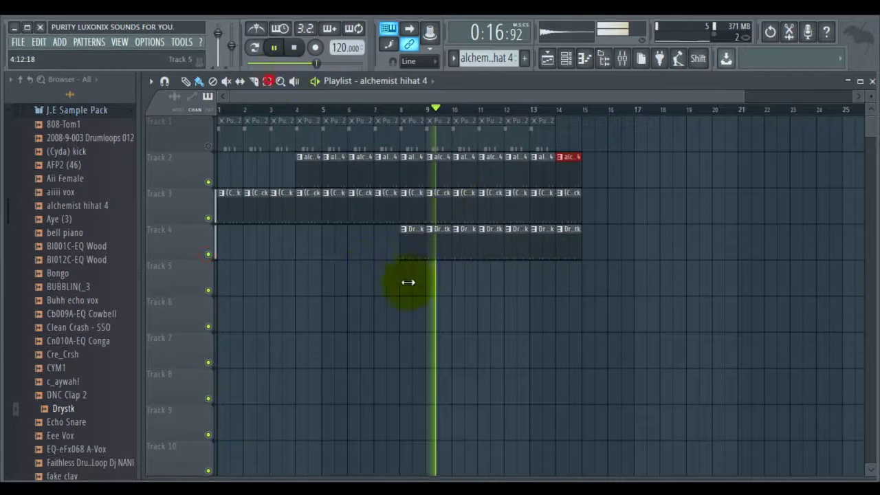
Step: Shorten the Drystk clips in bars 8 to 14 on track 4 to half a bar each
left_click_drag(408, 282, 553, 239)
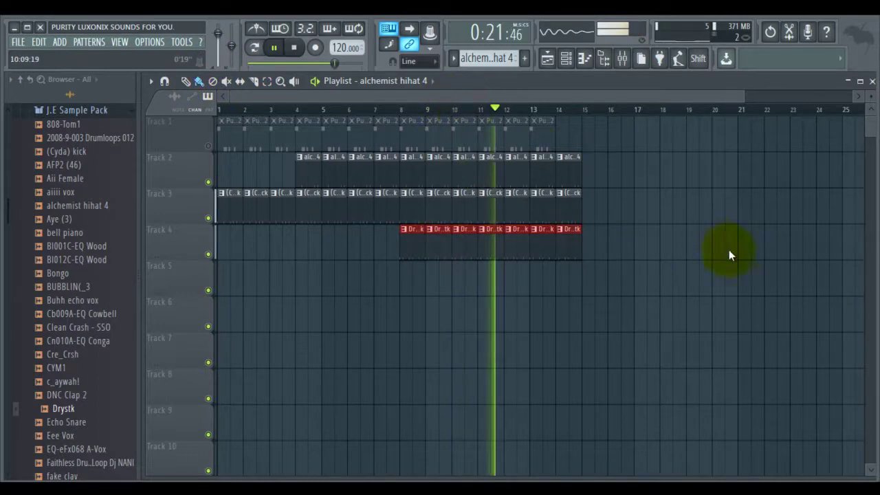
scroll(735, 236, "up", 3, "ctrl")
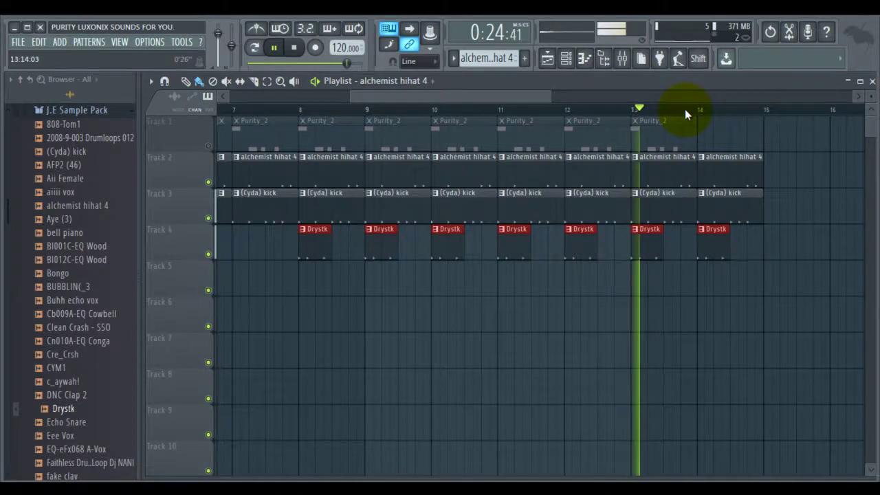
scroll(685, 108, "down", 3)
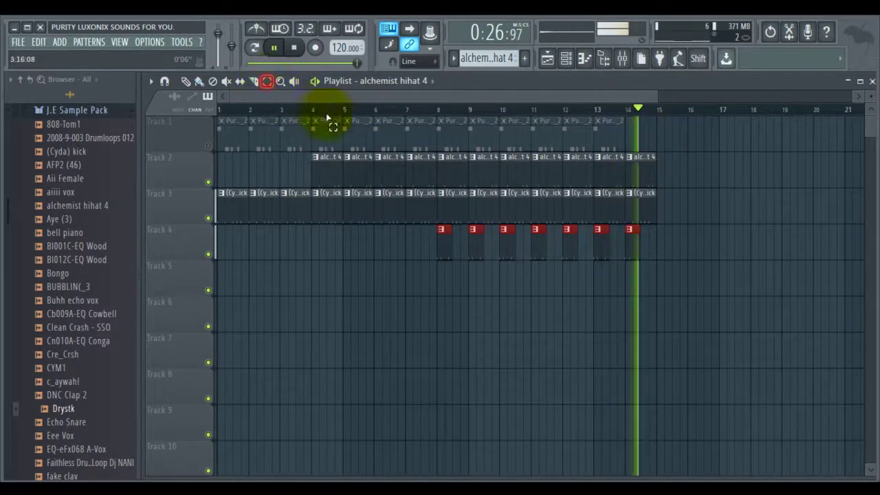
scroll(328, 105, "down", 2)
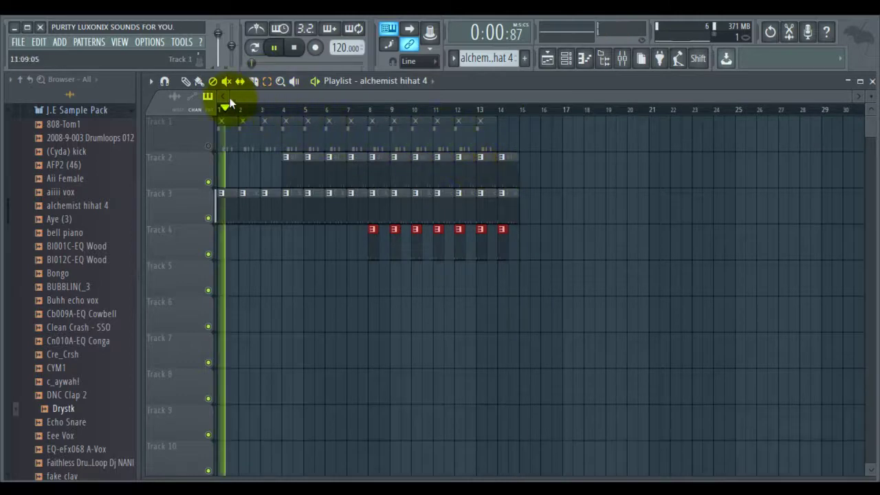
Step: Paint an alchemist hihat 4 clip at bar 15 on track 4 and add a copy of it at bar 16
left_click(199, 80)
scroll(525, 108, "up", 3)
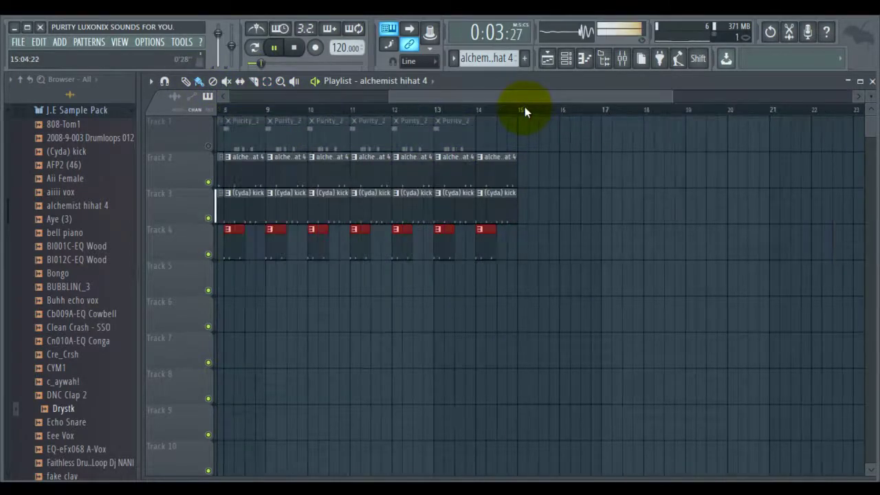
scroll(490, 218, "up", 1, "ctrl")
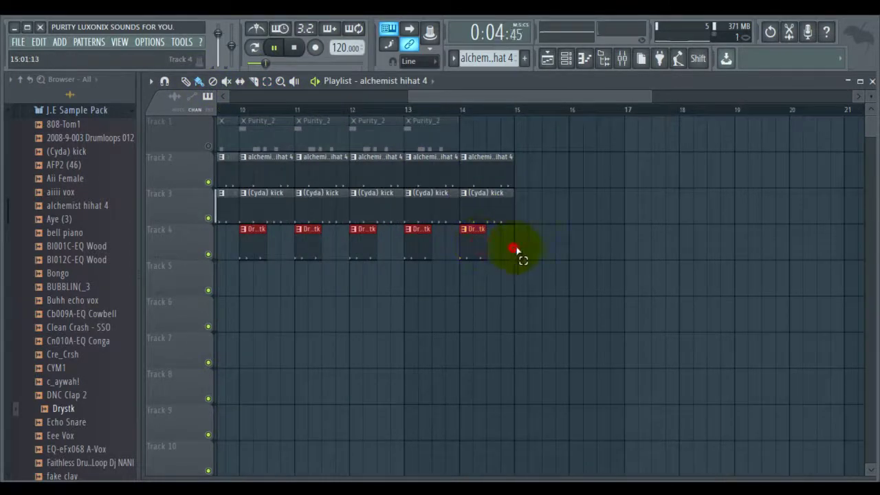
left_click(517, 251)
left_click(154, 82)
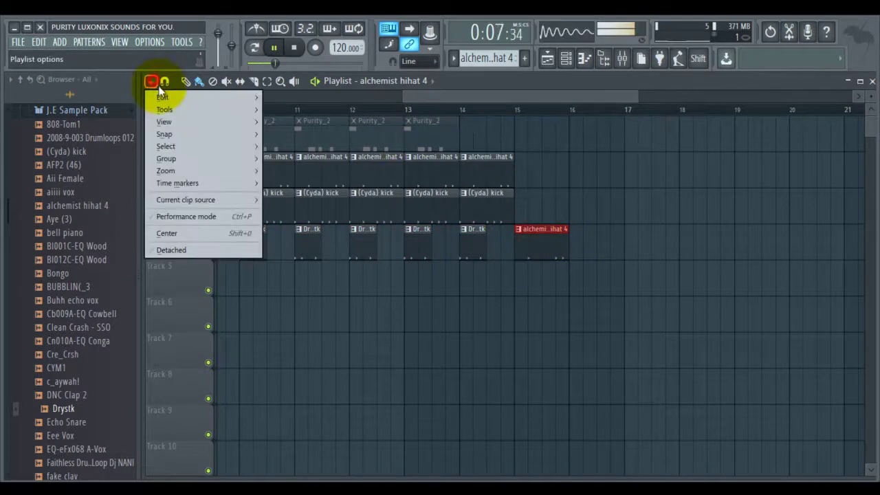
left_click(172, 98)
left_click(336, 135)
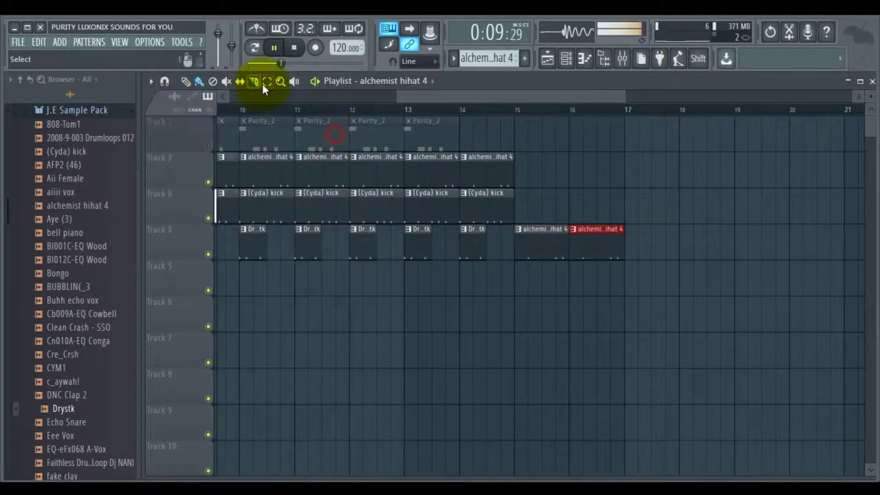
Step: Select the hihat and kick clips in bar 14 on tracks 2 and 3 and duplicate them into bars 15 and 16
left_click(263, 83)
left_click_drag(554, 143, 475, 203)
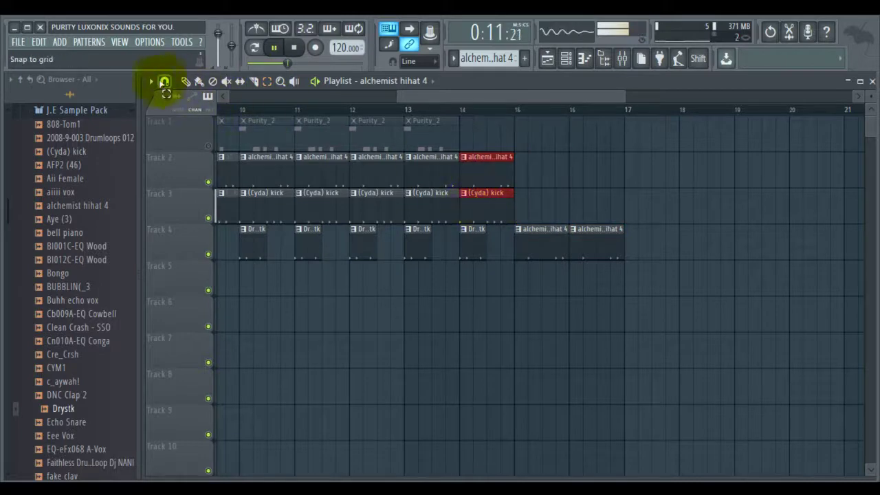
left_click(151, 81)
left_click(309, 110)
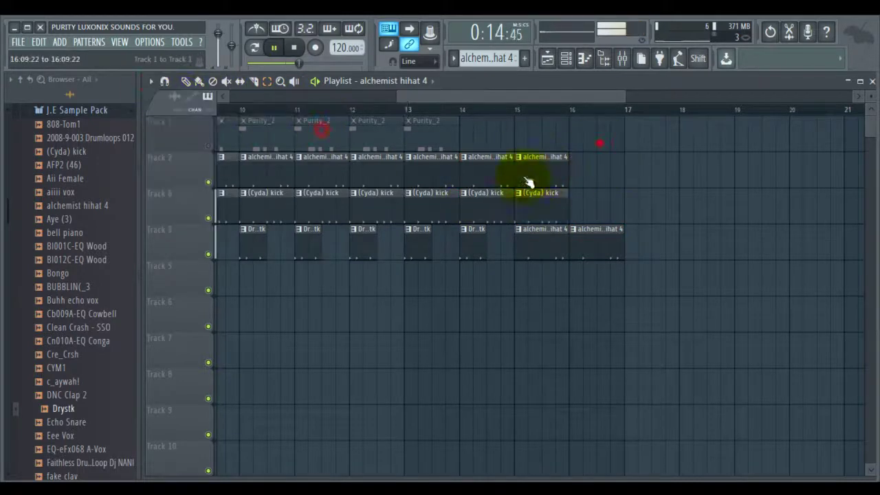
left_click(150, 82)
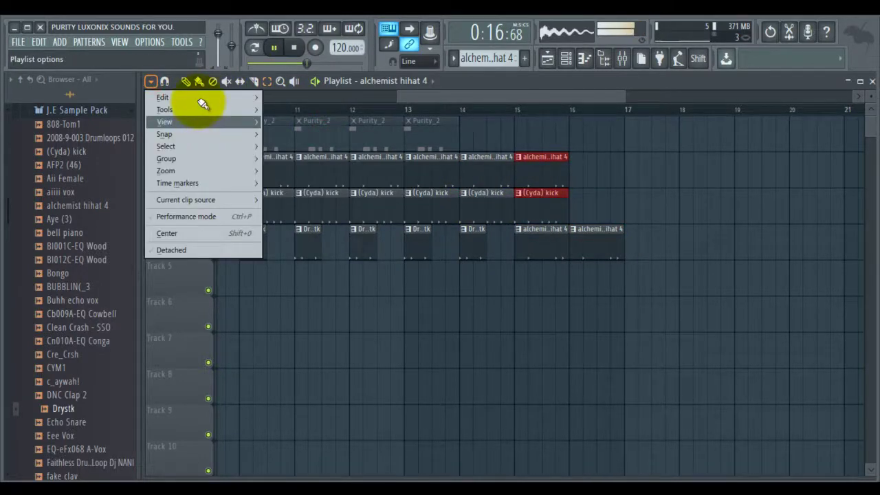
mouse_move(234, 97)
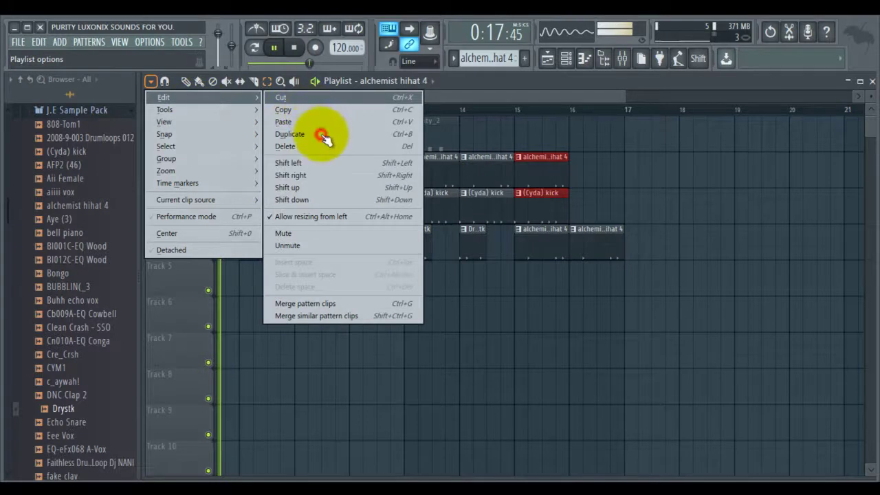
left_click(324, 133)
Step: Select all clips in bars 15 and 16 on tracks 2 to 4 and duplicate the block repeatedly up to bar 24
left_click_drag(659, 152, 538, 262)
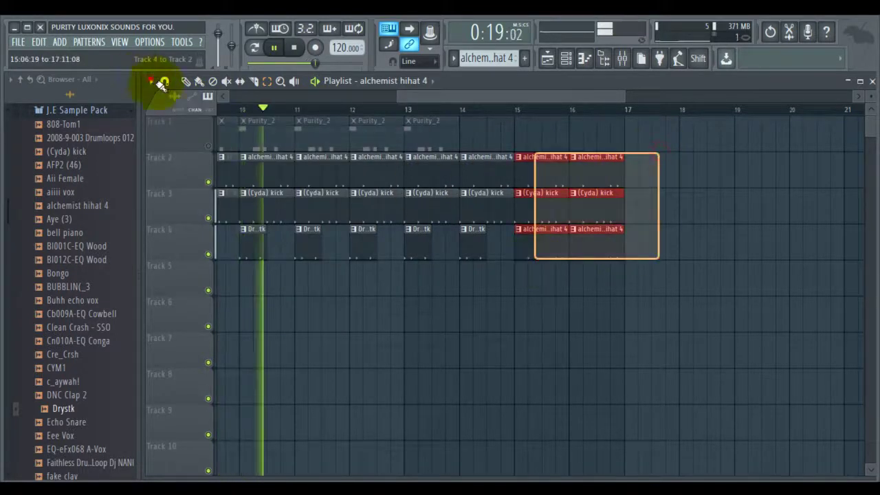
left_click(325, 135)
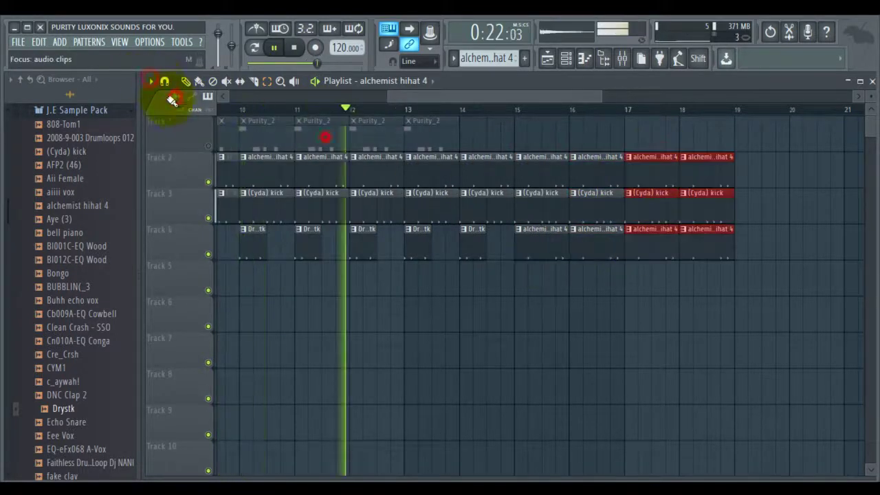
left_click(151, 81)
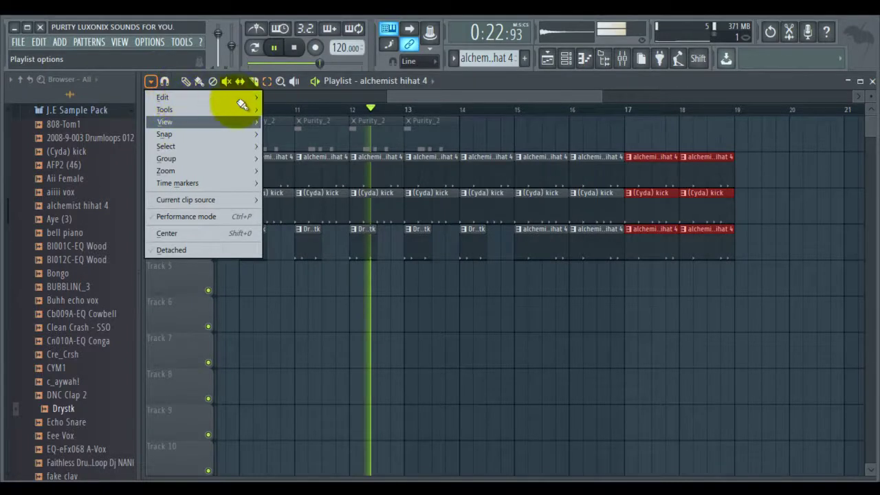
mouse_move(242, 100)
left_click(298, 132)
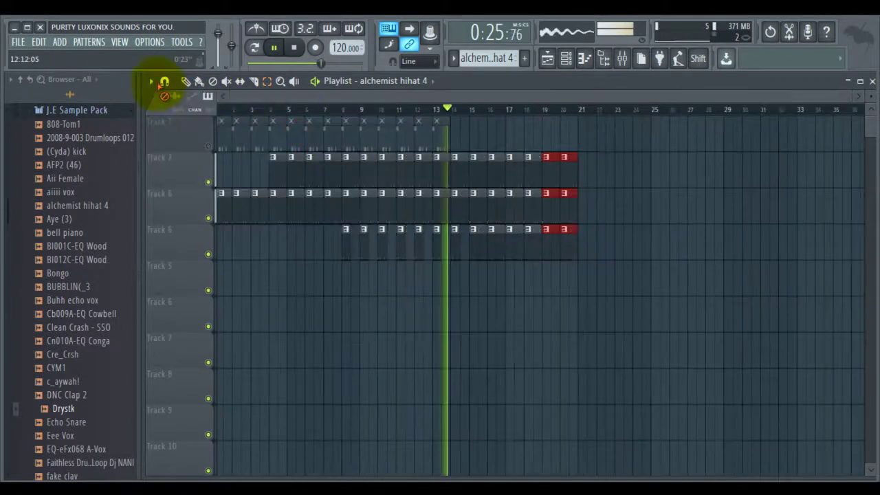
left_click(151, 82)
mouse_move(165, 98)
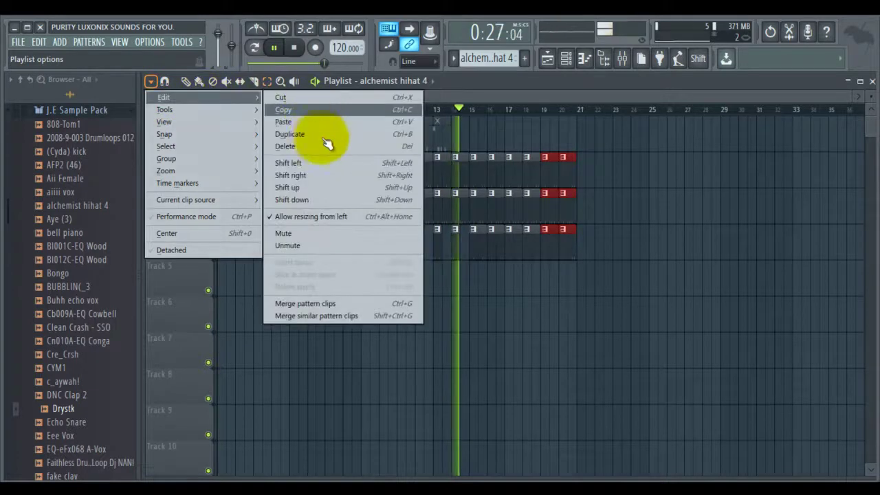
left_click(320, 136)
left_click(151, 81)
left_click(343, 133)
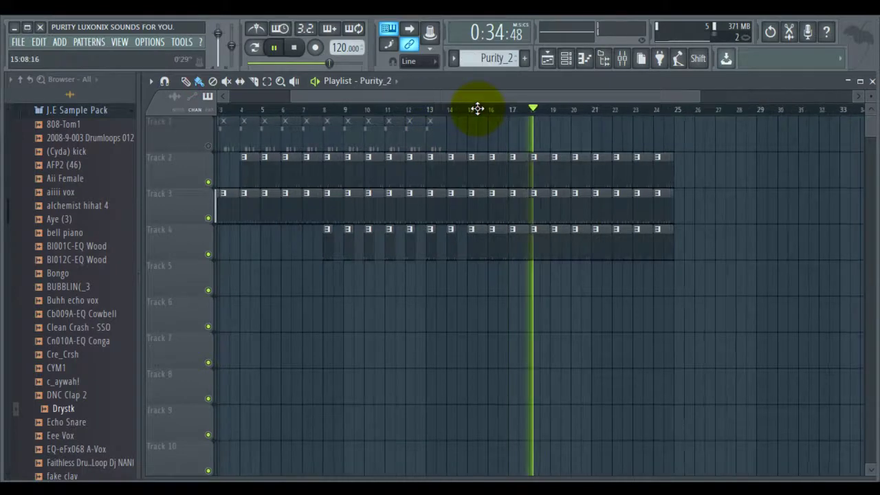
Step: Paint Purity_2 clips on track 1 across bars 15 to 24 and erase the ones in bars 1 to 13
scroll(468, 134, "up", 3)
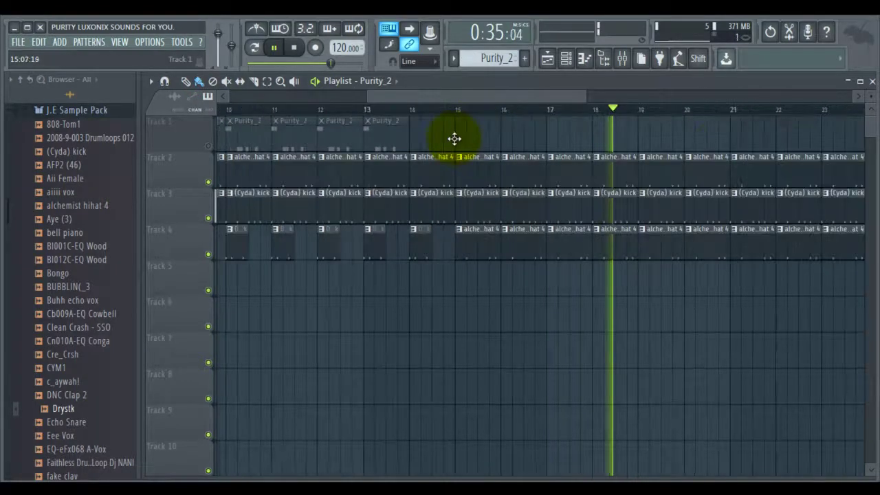
left_click_drag(453, 139, 719, 141)
scroll(587, 108, "down", 4)
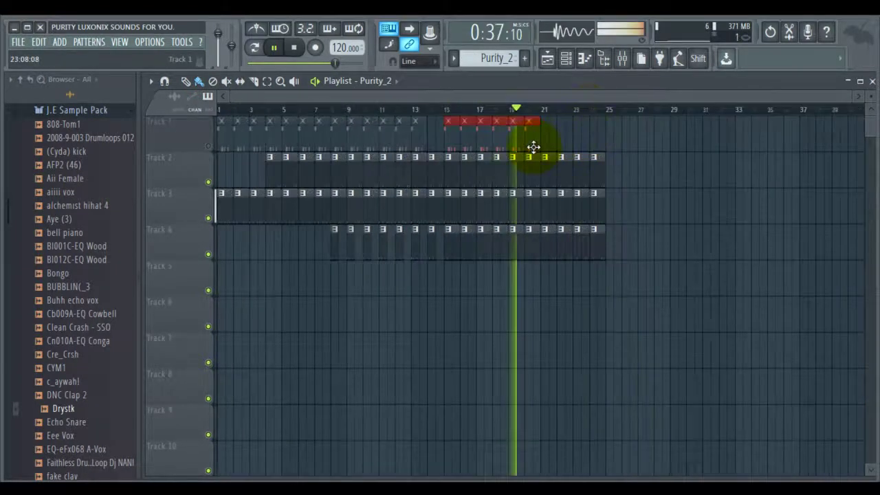
left_click_drag(547, 144, 601, 145)
left_click_drag(408, 133, 227, 135)
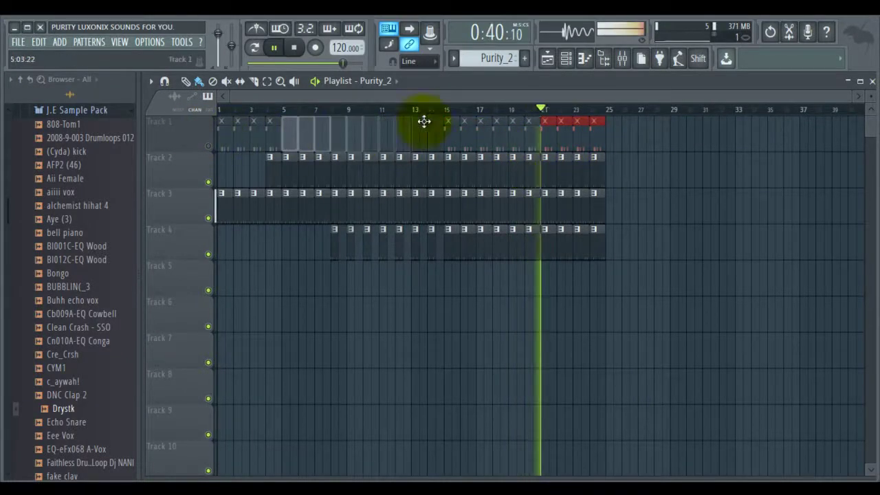
Step: Select the Purity_2 clips in bars 15 to 24 on track 1 and move them to track 5
left_click(267, 82)
left_click_drag(625, 130, 404, 125)
left_click(199, 81)
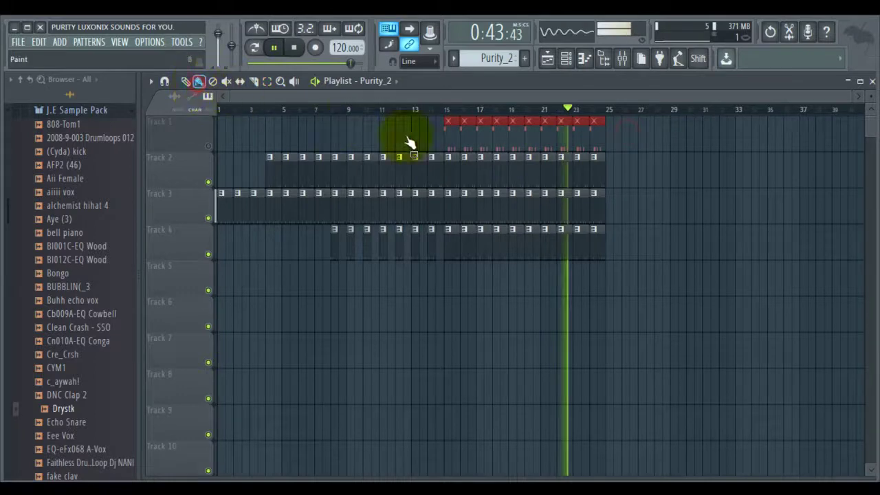
left_click_drag(488, 135, 496, 301)
Step: Mute track 5, then select all clips in the playlist and move them up one track
scroll(446, 110, "up", 2)
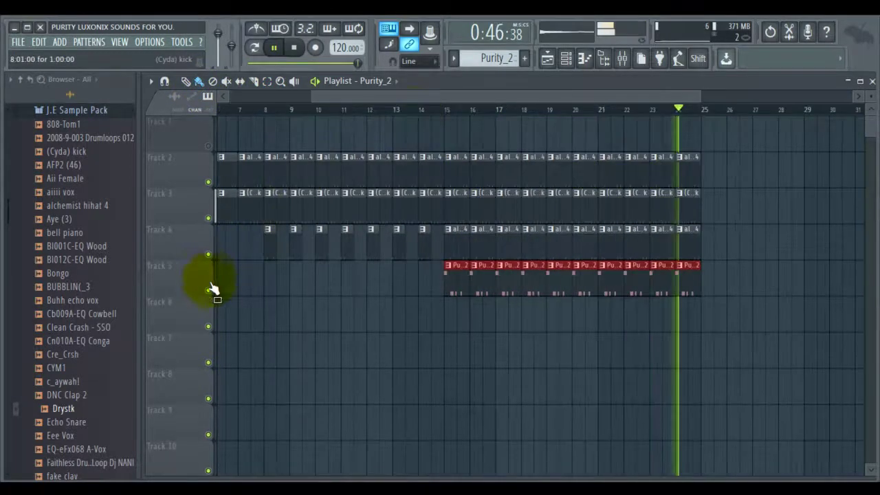
left_click(209, 284)
left_click_drag(377, 98, 254, 105)
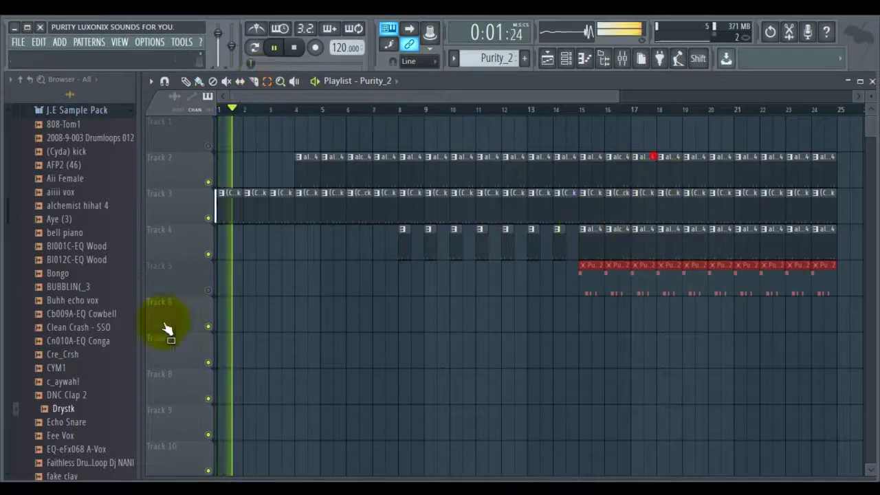
key("ctrl+a")
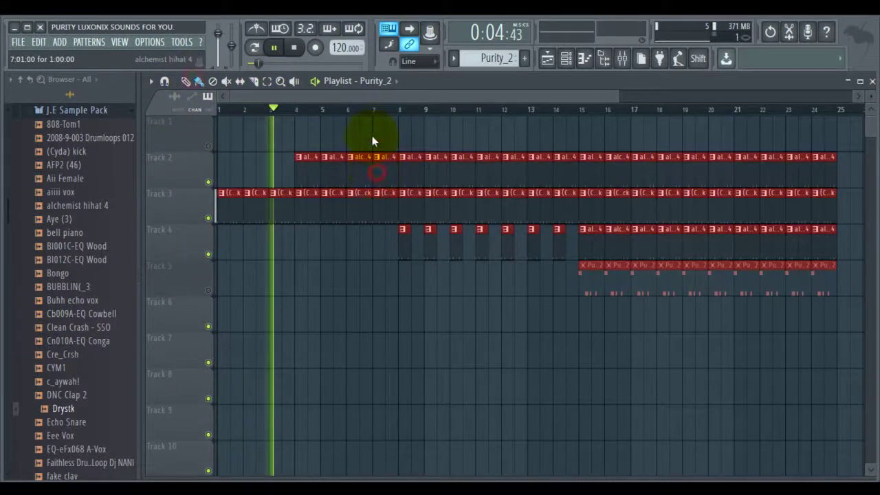
left_click(415, 287)
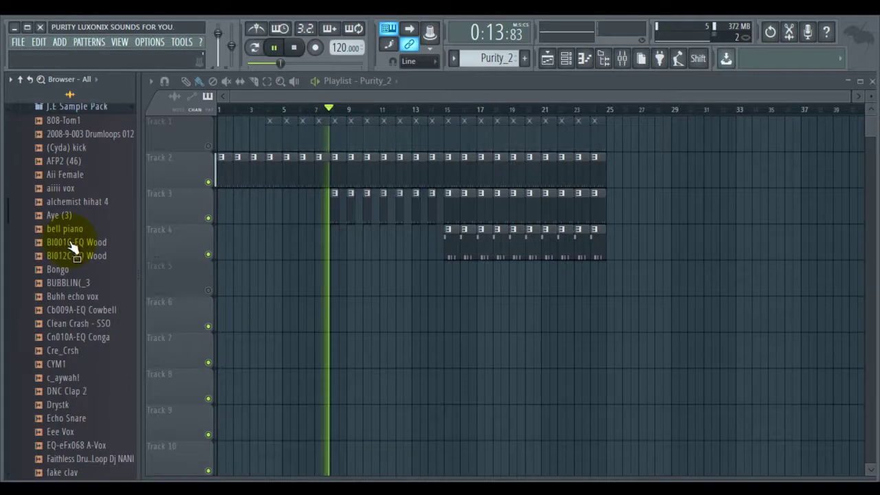
Step: Open the FPC Cymbals folder under Legacy drums in the sample browser and stop playback
scroll(74, 246, "up", 5)
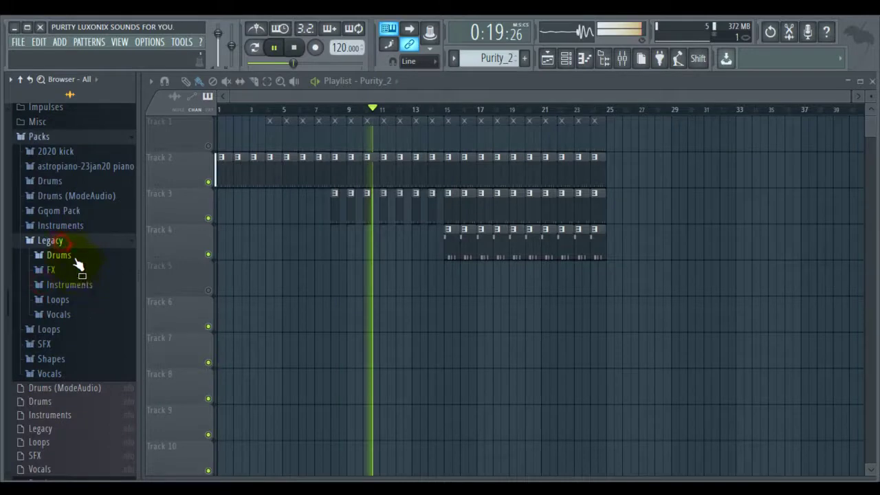
left_click(69, 257)
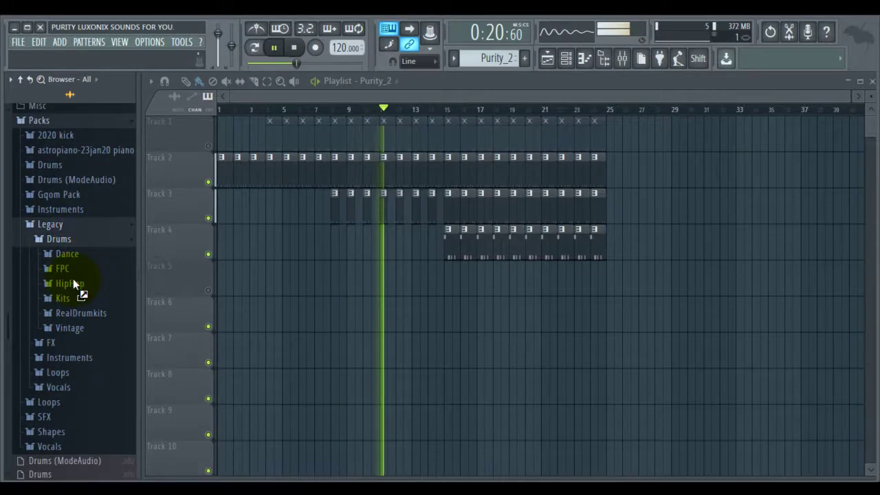
scroll(73, 278, "down", 2)
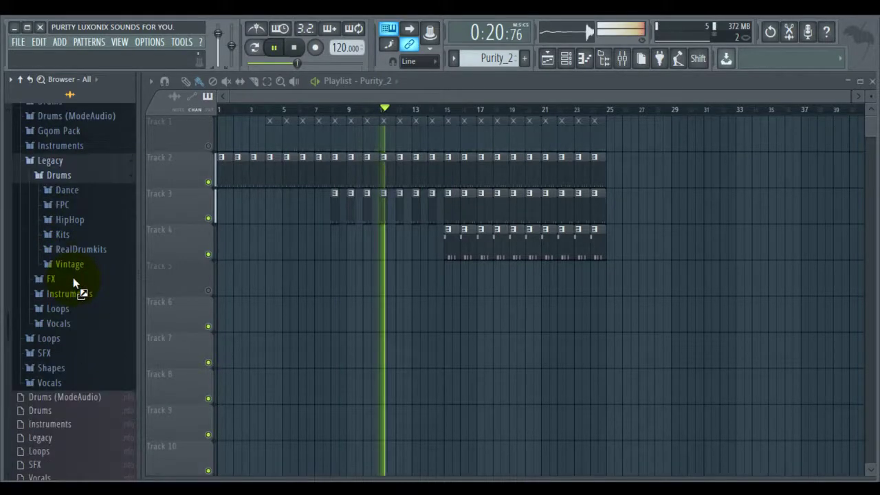
left_click(69, 203)
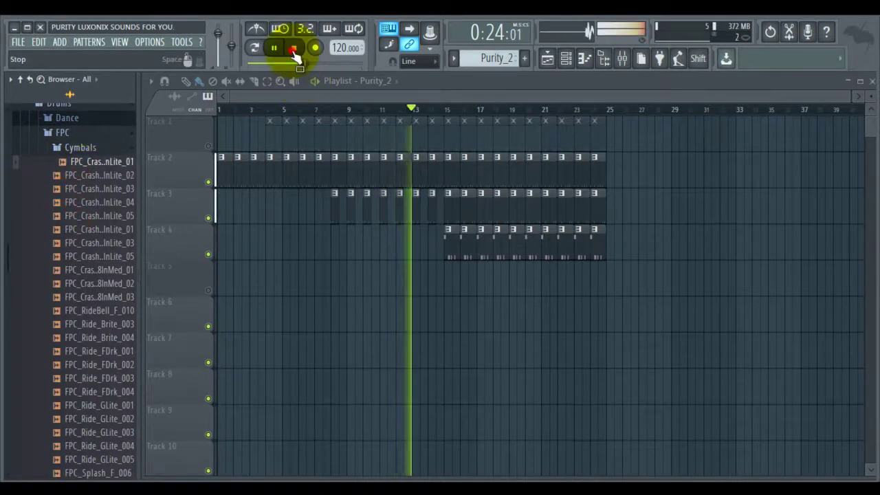
left_click(293, 47)
Step: Add FPC_Crash_G16InLite_03 on track 6, FPC_Crash_G18InLite_03 on track 4 and FPC_Crash_G18InMed_01 on track 5, between bars 9 and 11
left_click(103, 191)
left_click_drag(103, 193, 354, 306)
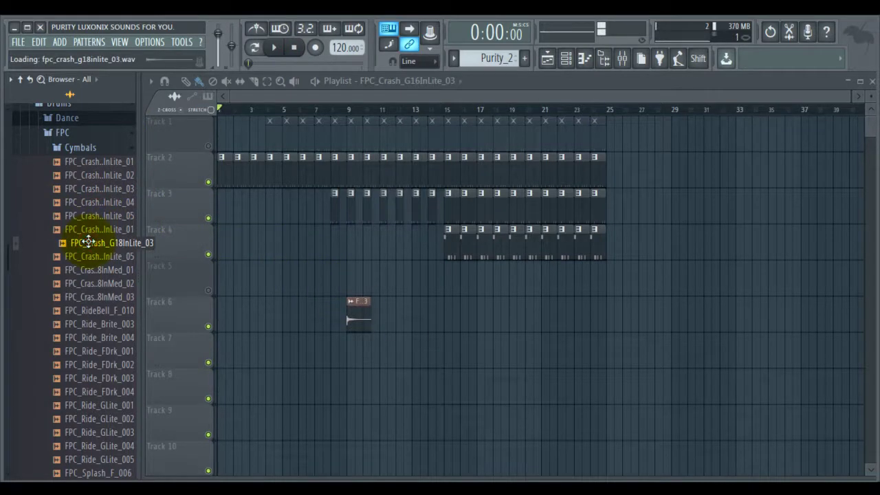
left_click_drag(87, 242, 359, 244)
left_click(96, 274)
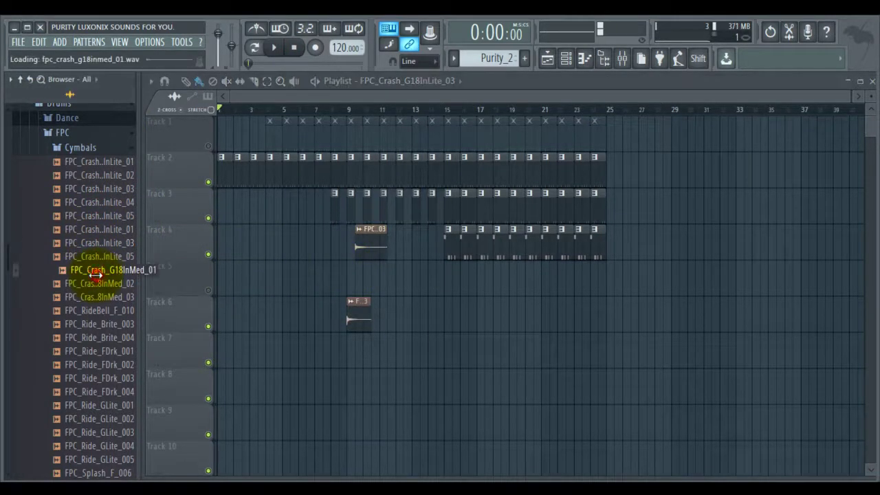
left_click_drag(97, 275, 382, 263)
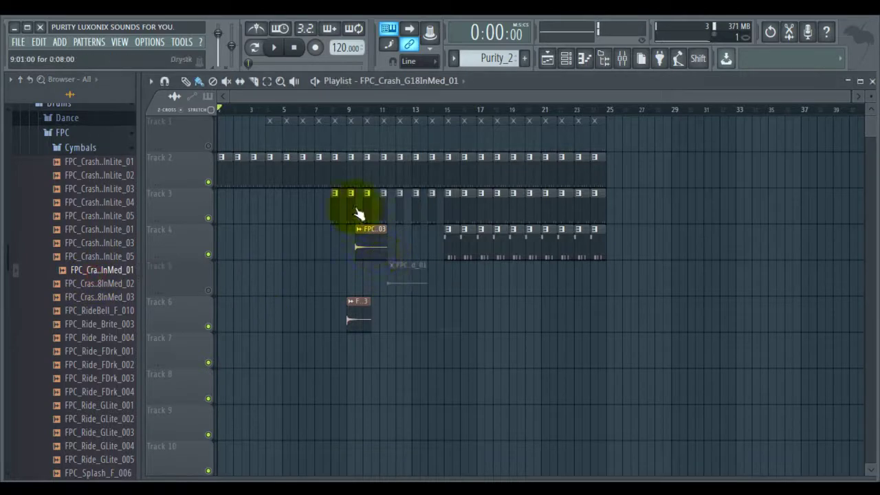
Step: Move the FPC_Crash_G18InMed_01 clip to track 7 and the FPC_Crash_G18InLite_03 clip to bar 15 on track 5
scroll(335, 110, "up", 3)
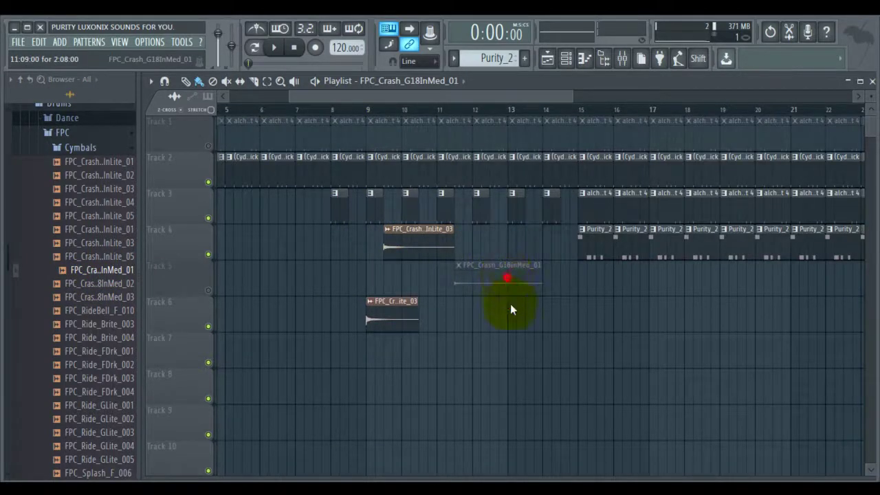
left_click_drag(507, 278, 496, 347)
left_click_drag(410, 238, 605, 275)
scroll(608, 107, "up", 3)
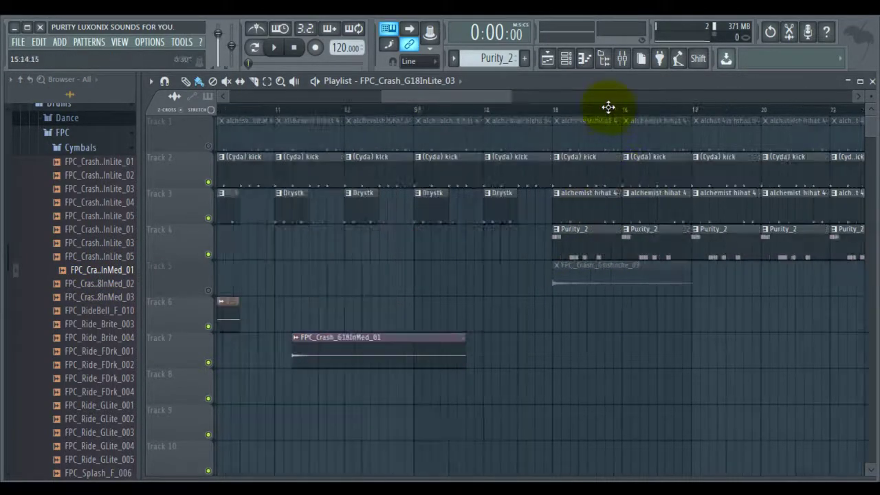
scroll(609, 107, "up", 2)
Step: Reverse the FPC_Crash_G18InLite_03 sample and move its clip on track 5 to start at bar 13
left_click(516, 264)
left_click(544, 311)
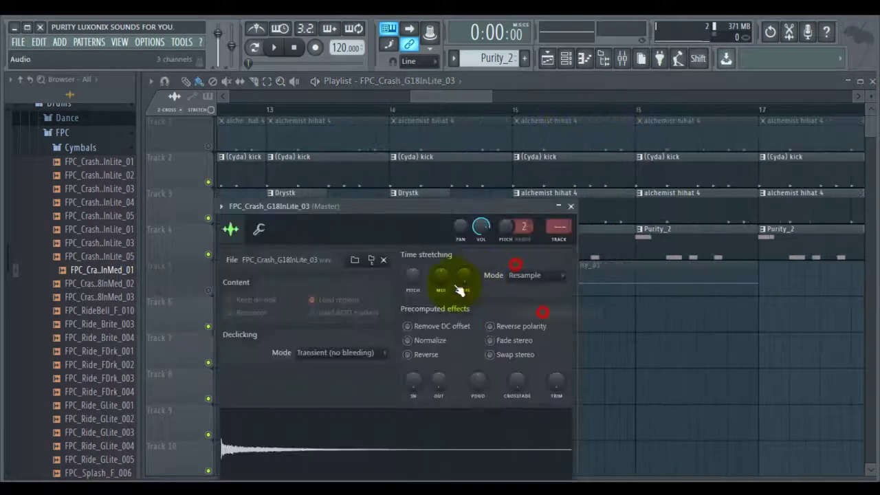
left_click(407, 354)
left_click(570, 206)
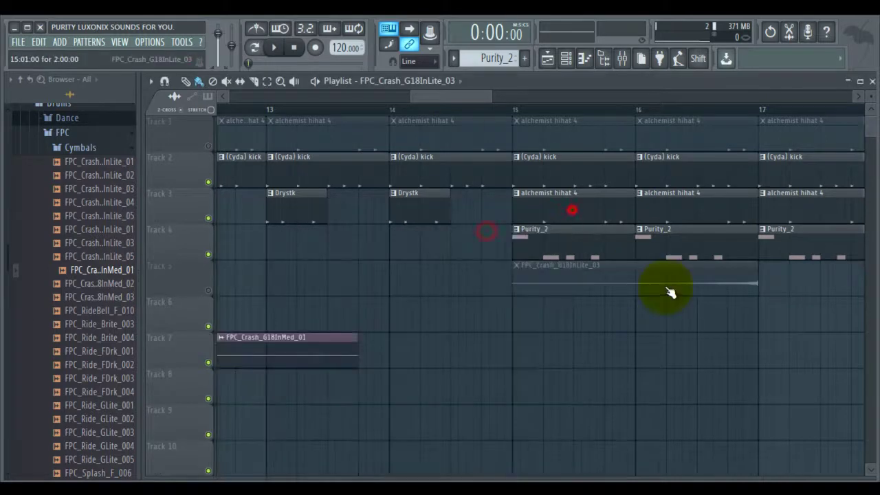
left_click_drag(662, 285, 418, 283)
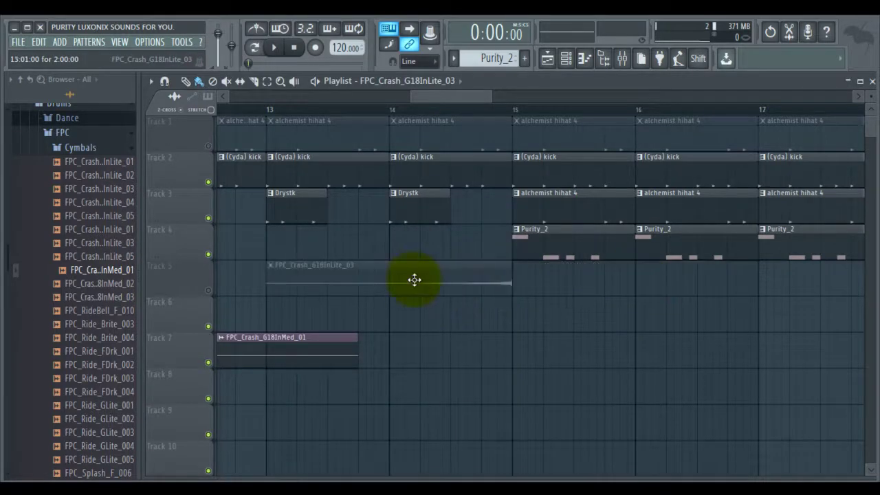
Step: Move the FPC_Crash_G18InMed_01 clip to bar 15 on track 5 and the FPC_Crash_G16InLite_03 clip to bar 15 on track 6
scroll(415, 280, "down", 2)
left_click_drag(279, 338, 616, 268)
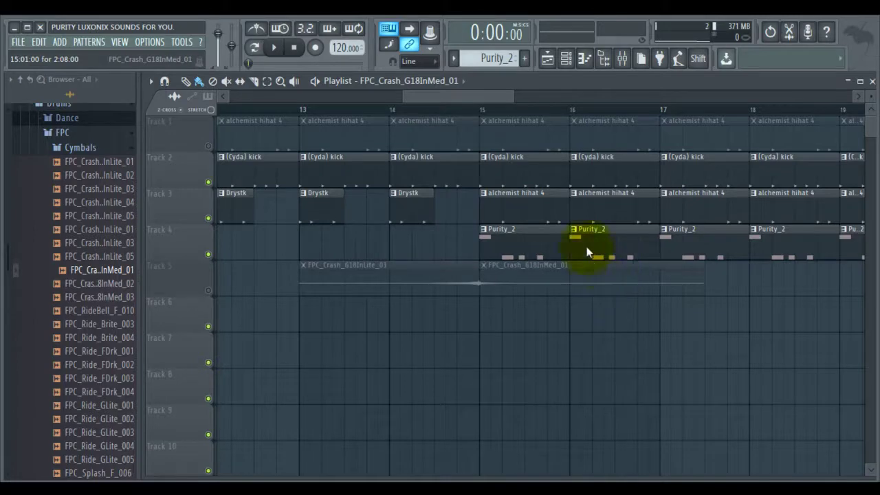
scroll(519, 112, "down", 1)
scroll(520, 112, "down", 4)
left_click_drag(367, 315, 529, 298)
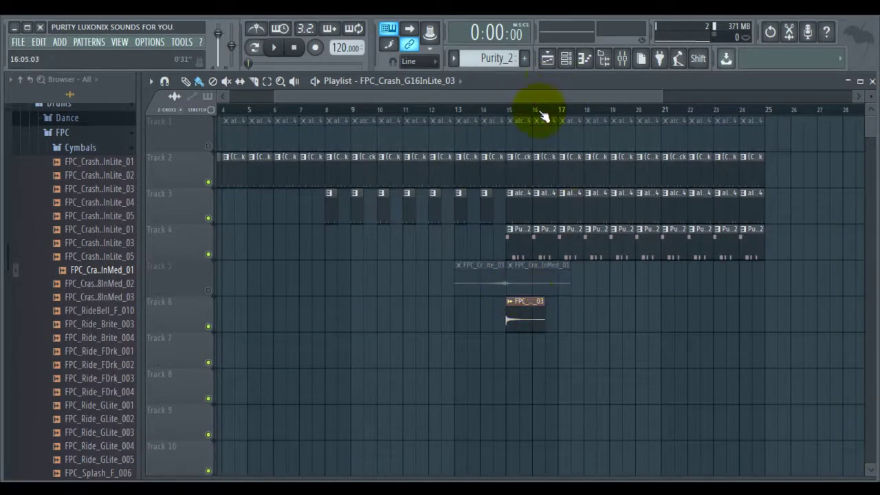
scroll(538, 111, "up", 4)
scroll(538, 111, "up", 1)
left_click_drag(422, 314, 360, 318)
scroll(401, 114, "down", 5)
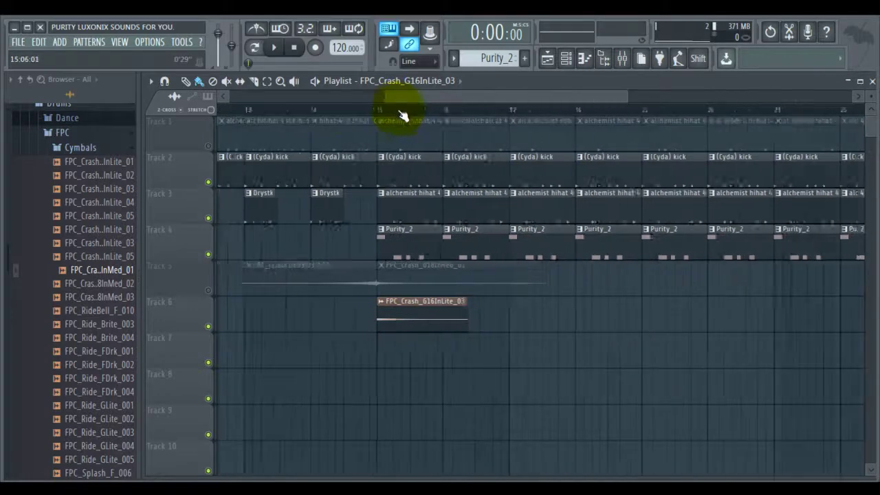
Step: Unmute track 5 and play the song from about bar 12 to hear the crash transition
left_click(210, 253)
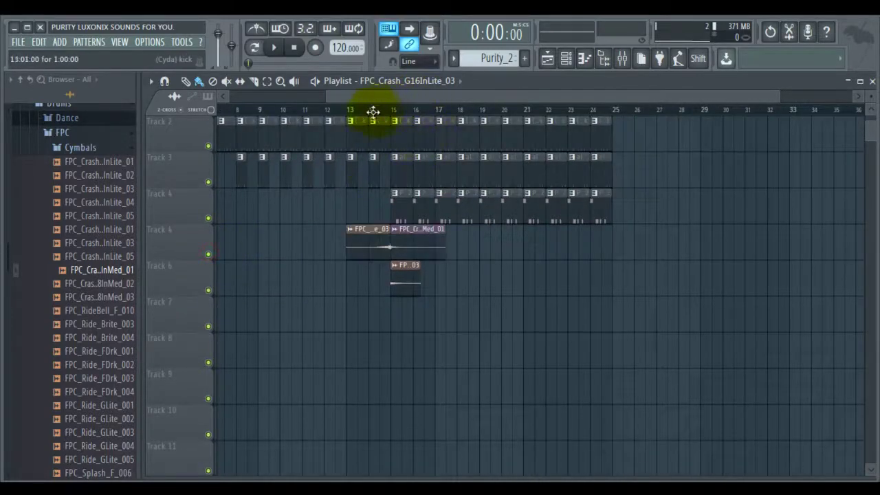
left_click(335, 110)
left_click(273, 46)
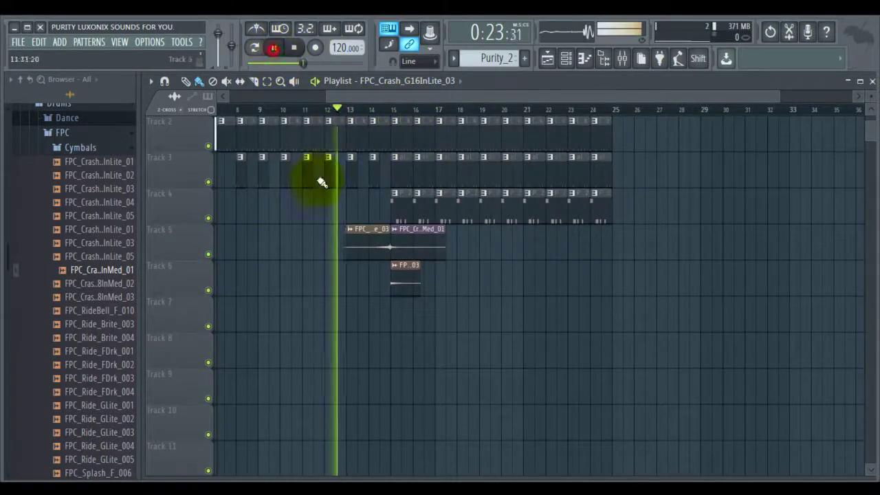
Step: Listen to the crash transition around bar 15 and stop playback
scroll(388, 112, "up", 2)
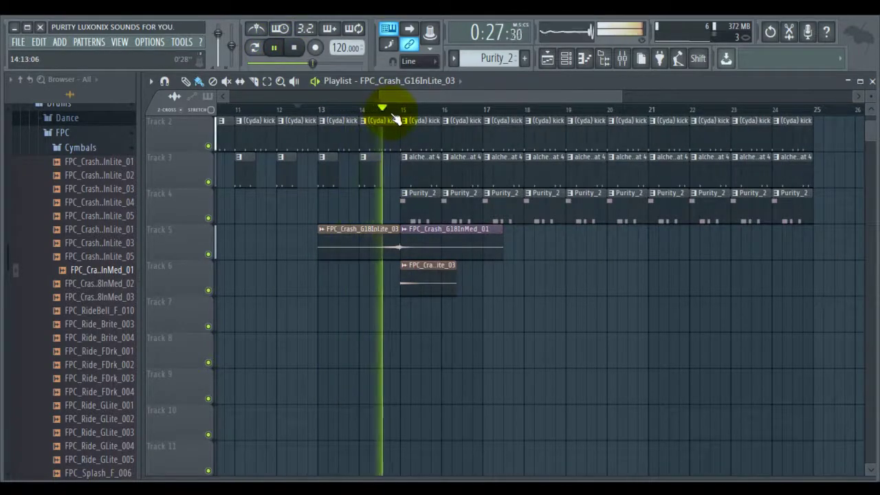
scroll(396, 119, "down", 3)
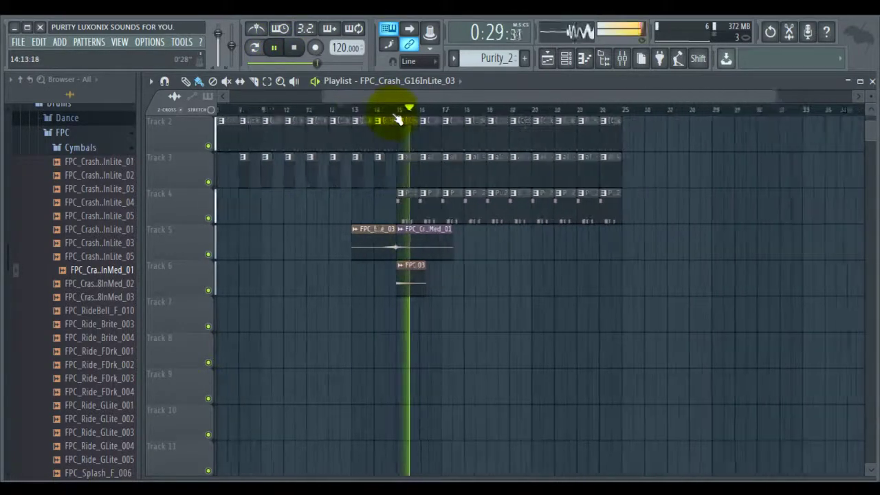
left_click(294, 47)
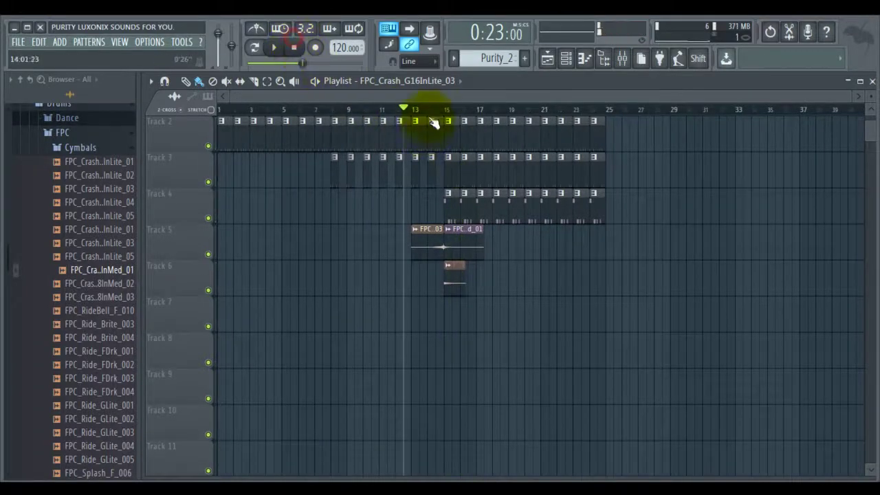
Step: Shift the FPC_Crash_G18InLite_03 clip slightly later, trim its end at bar 15, and keep FPC_Crash_G18InMed_01 starting at bar 15 on track 5
scroll(431, 116, "up", 4)
scroll(440, 113, "up", 2)
left_click_drag(548, 252, 628, 252)
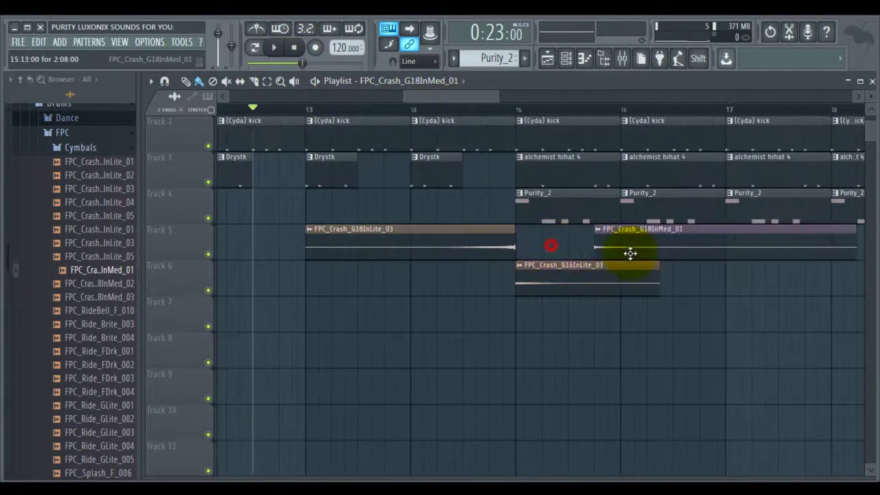
left_click_drag(469, 243, 485, 244)
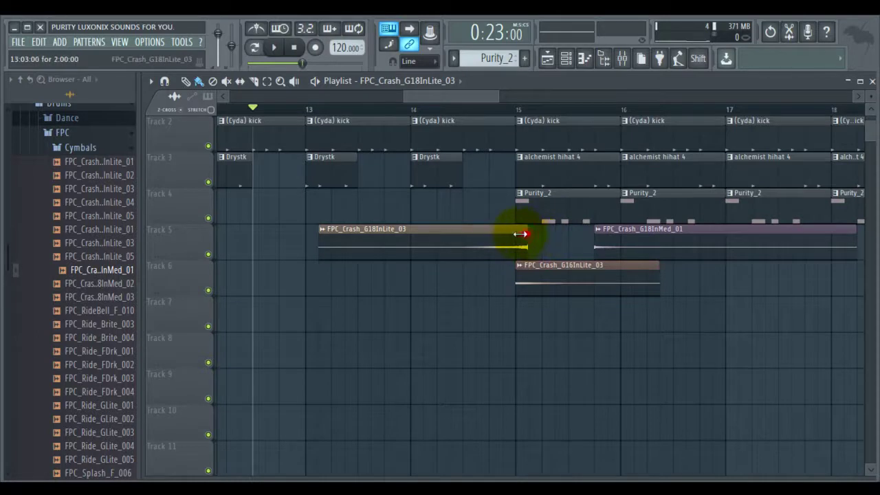
left_click_drag(521, 233, 516, 235)
left_click_drag(611, 241, 531, 240)
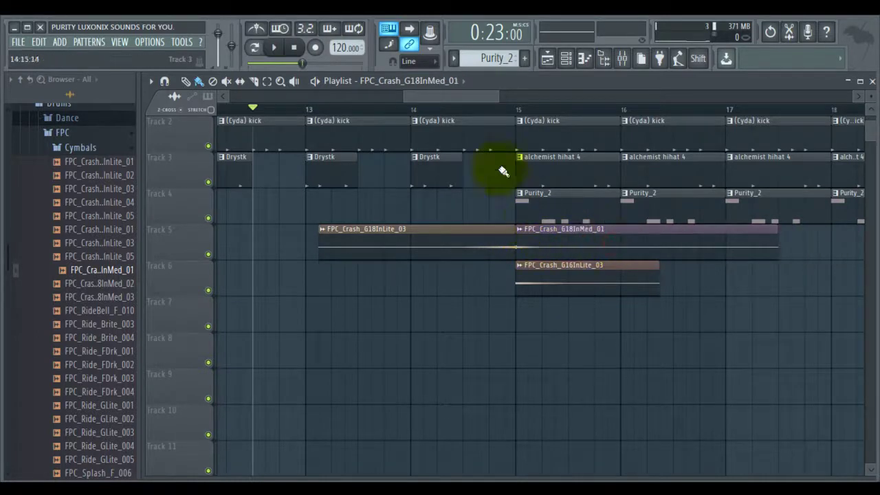
Step: Preview the transition from about bar 14 and trim the start of the FPC_Crash_G16InLite_03 clip on track 6 so it begins tightly at bar 15
left_click(423, 108)
left_click(274, 47)
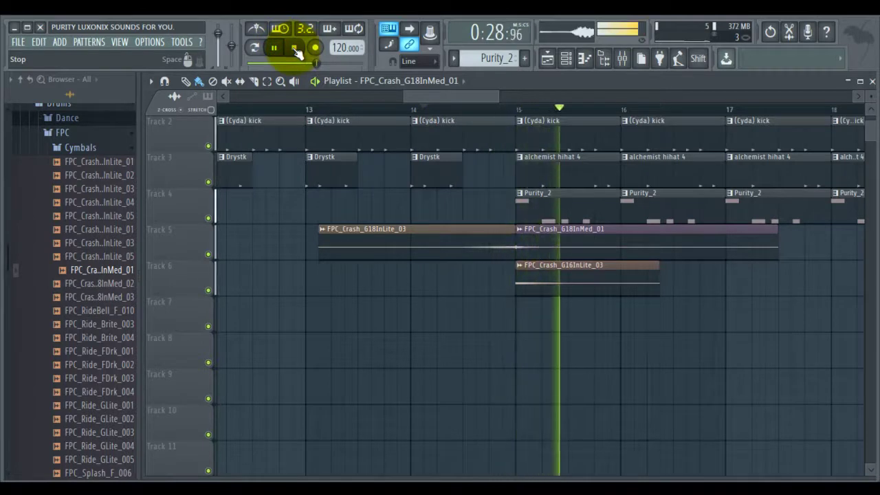
left_click(295, 48)
scroll(526, 111, "up", 4)
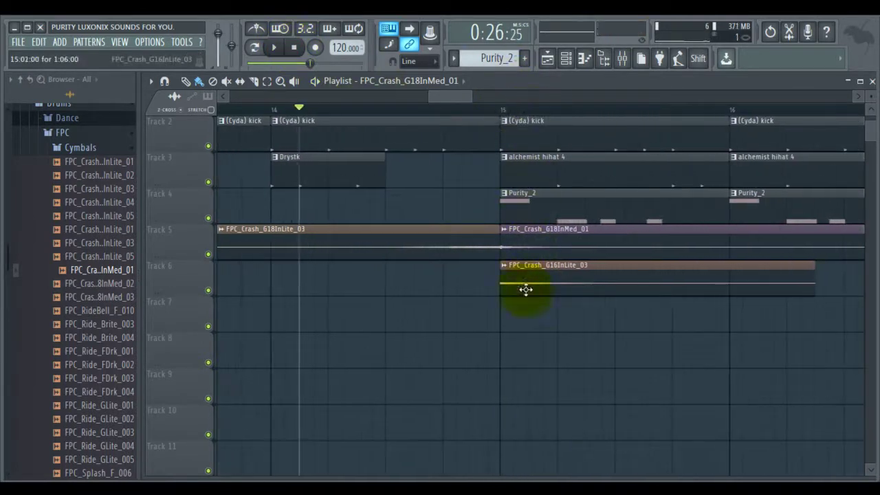
left_click_drag(526, 288, 502, 281)
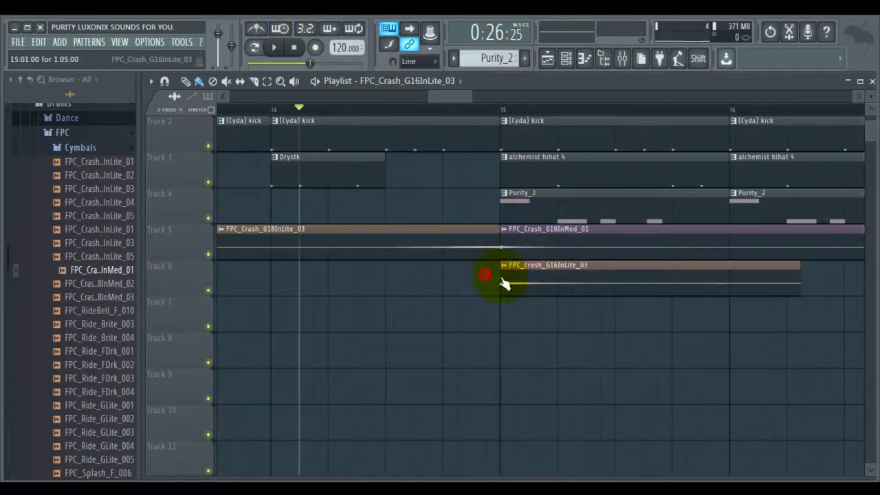
Step: Raise the FPC_Crash_G18InLite_03 channel's levels adjustment volume to about 114% and route it to the Cymbals mixer track
left_click(221, 228)
left_click(242, 277)
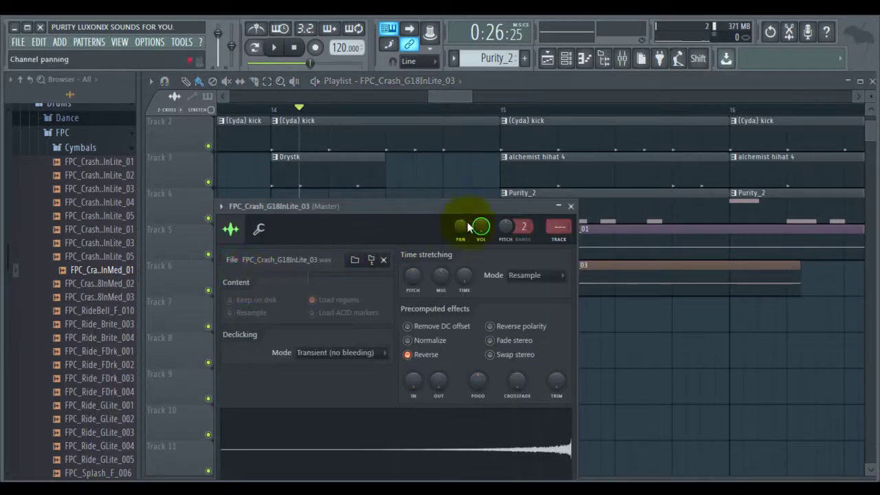
left_click(259, 229)
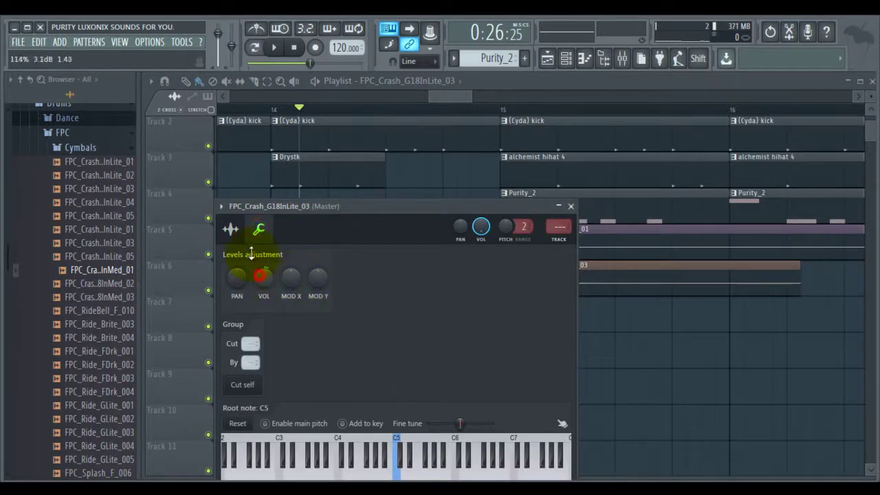
left_click_drag(558, 227, 562, 219)
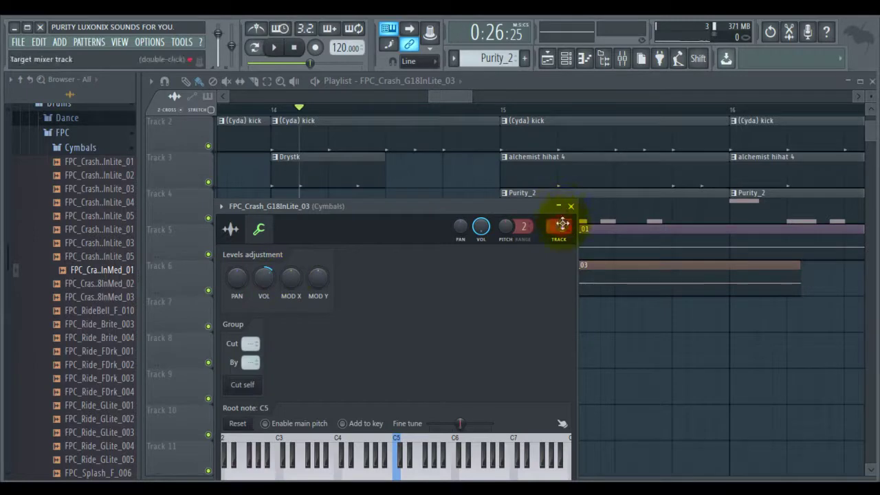
left_click(571, 207)
Step: Review the channel settings of the FPC_Crash_G18InMed_01 clip on track 5
left_click(505, 228)
left_click(525, 277)
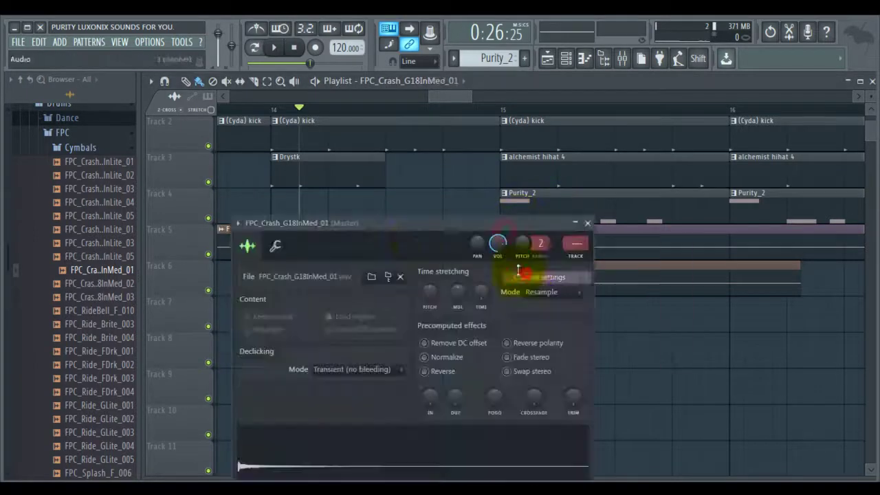
left_click(587, 224)
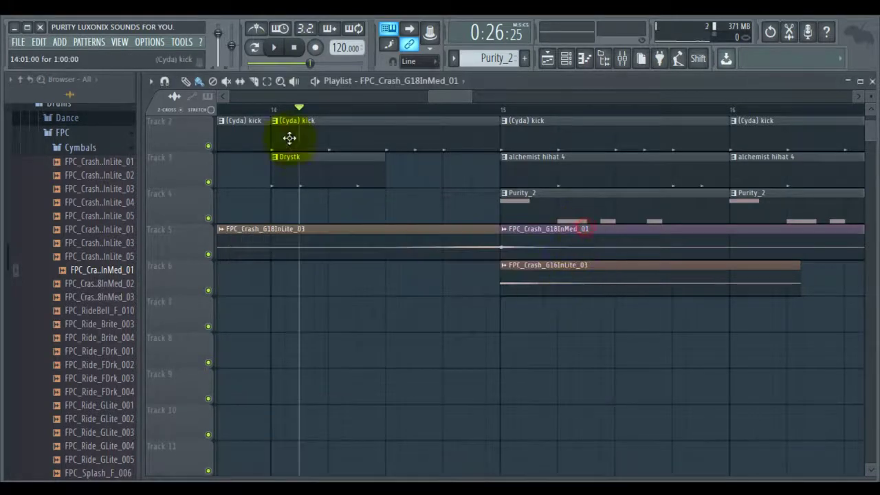
Step: Play the song from about bar 14 to bar 17 to check the adjusted crash transition, and stop playback
left_click(274, 47)
scroll(334, 121, "down", 1)
scroll(334, 120, "down", 3)
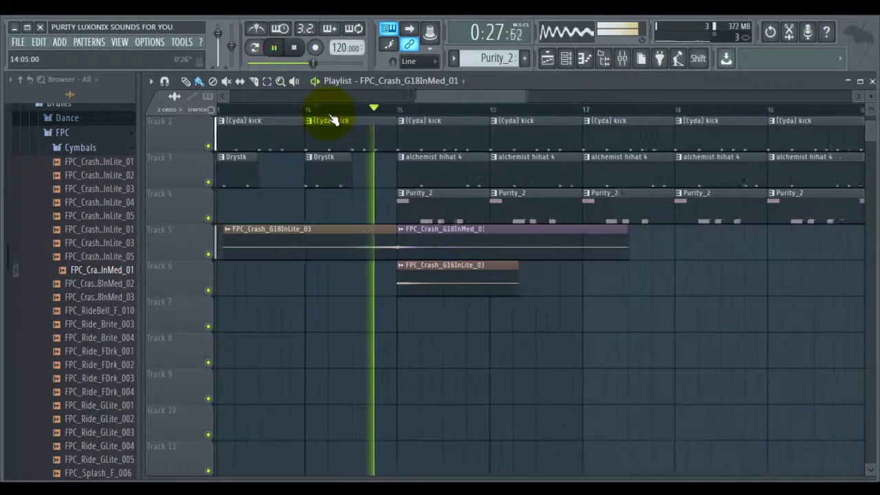
scroll(333, 121, "down", 1)
scroll(333, 119, "up", 5)
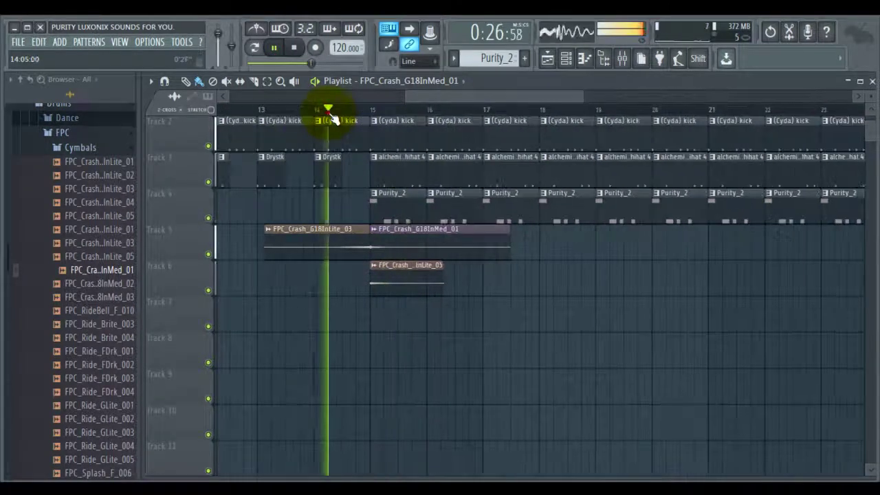
scroll(334, 115, "down", 1)
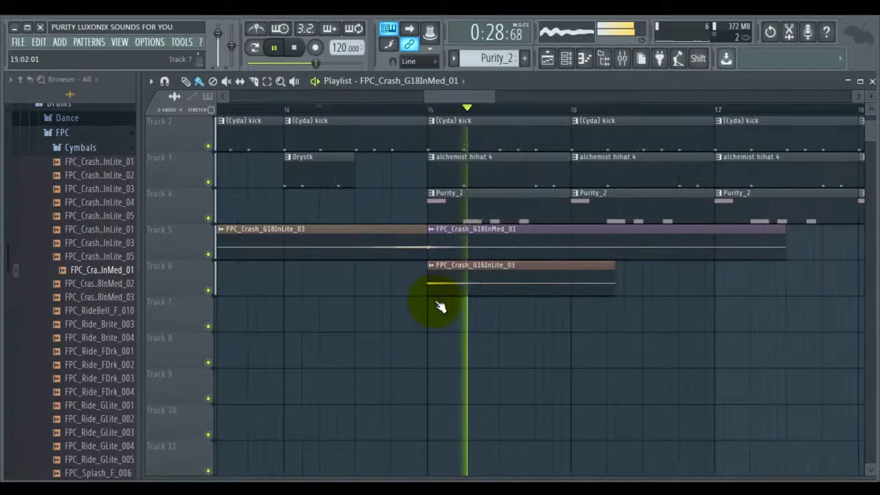
scroll(445, 106, "down", 2)
scroll(443, 104, "down", 2)
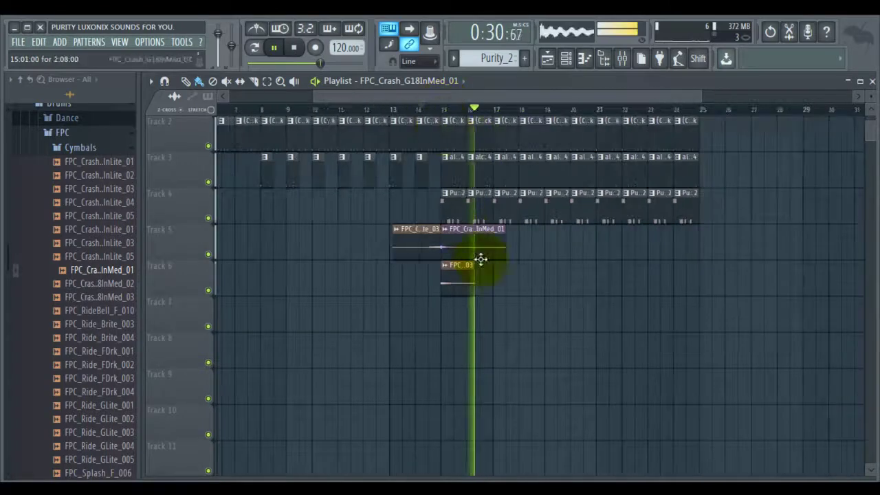
scroll(508, 295, "up", 1)
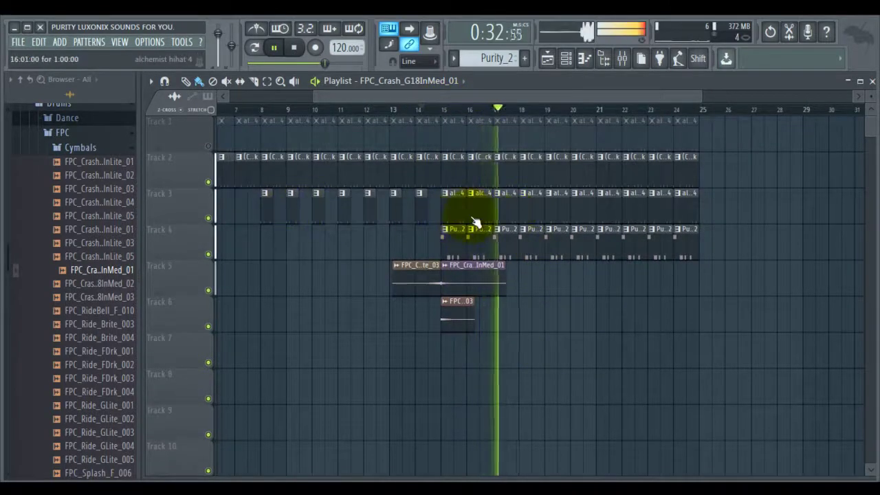
left_click(294, 47)
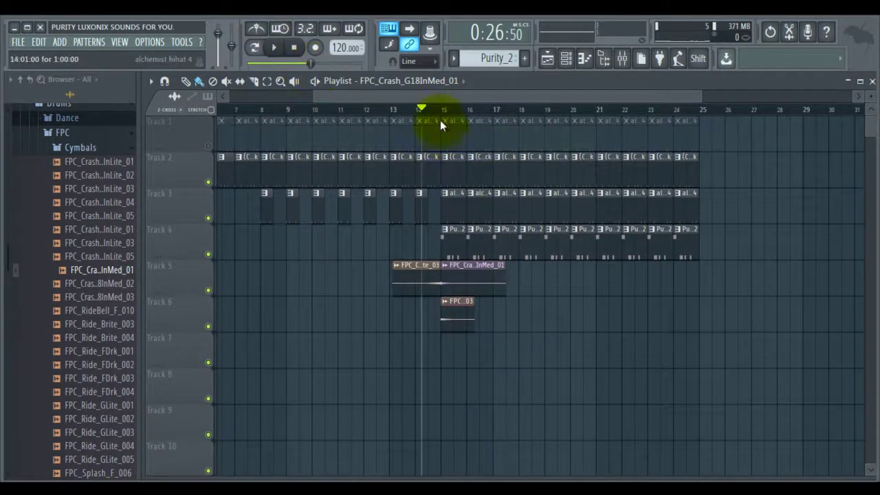
Step: Insert an empty playlist track at track 5, above the crash clips
scroll(413, 144, "up", 2)
right_click(207, 275)
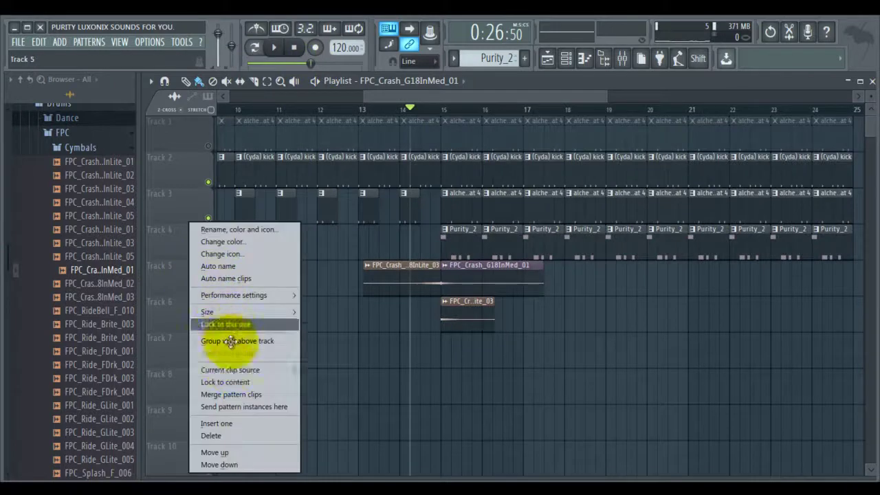
left_click(229, 421)
scroll(459, 114, "up", 3)
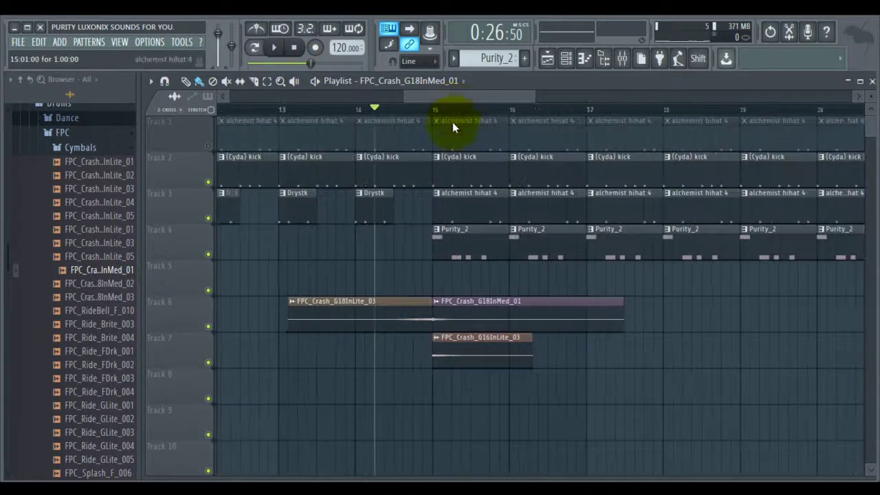
Step: Select the Purity_2 pattern in the channel rack and copy the Purity_2 channel's notes
left_click(566, 59)
scroll(467, 60, "up", 1)
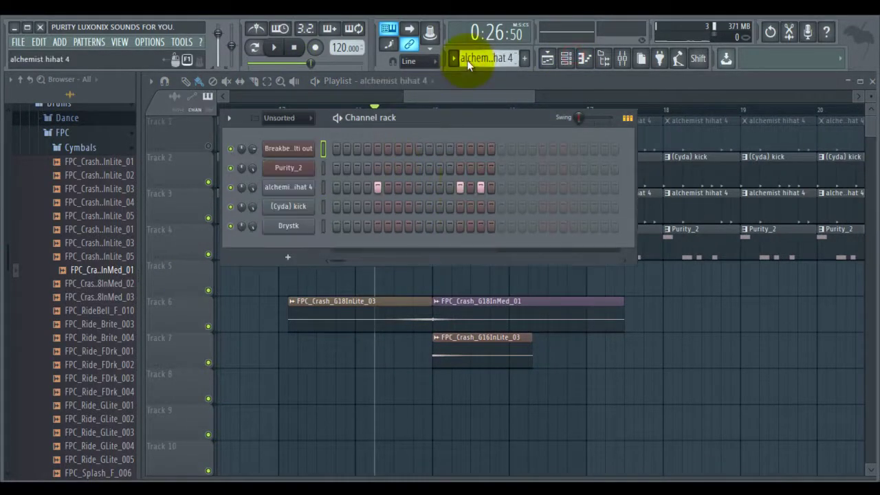
scroll(466, 60, "up", 1)
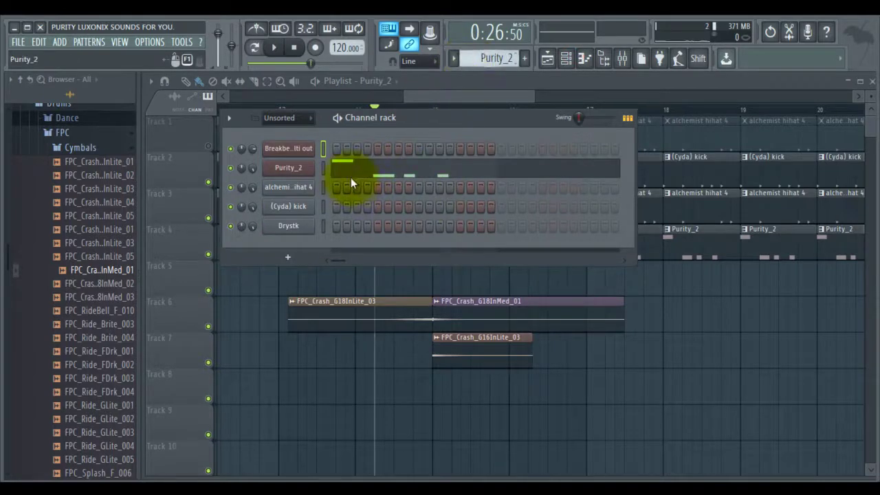
right_click(313, 160)
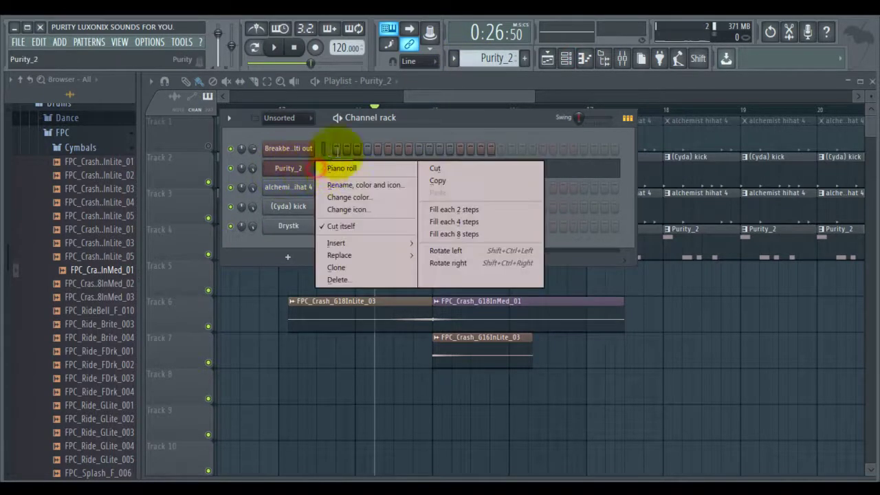
left_click(356, 140)
right_click(334, 169)
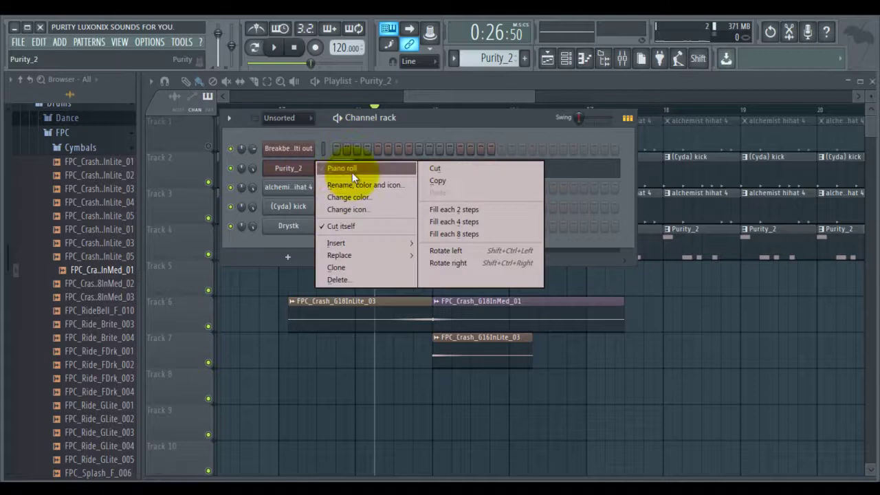
left_click(440, 182)
Step: Create a new pattern and rename it with the preset name Acoustic
left_click(524, 58)
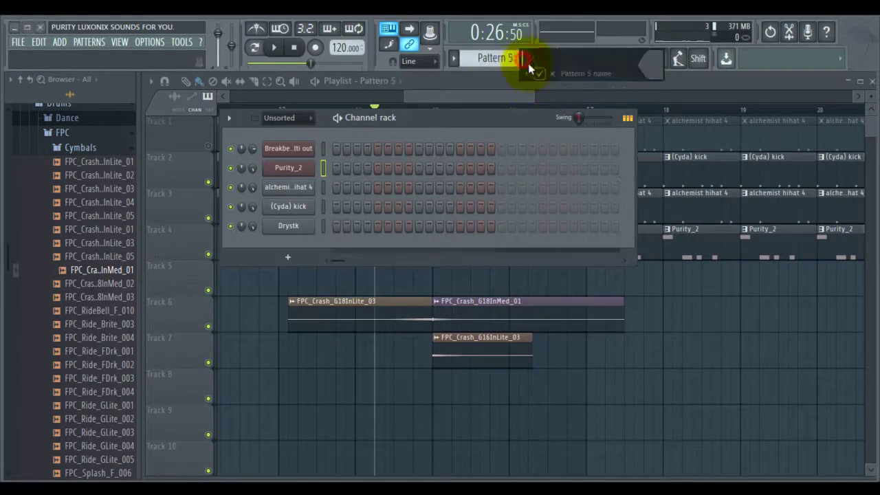
left_click(540, 73)
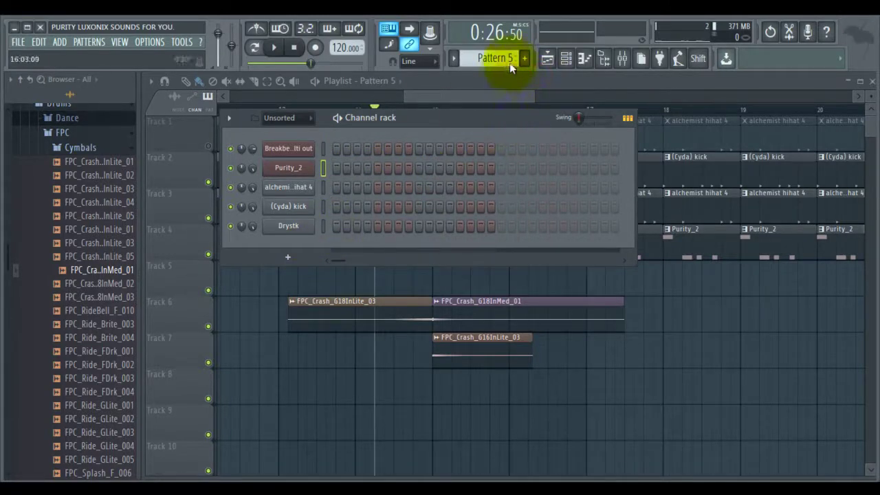
left_click(455, 59)
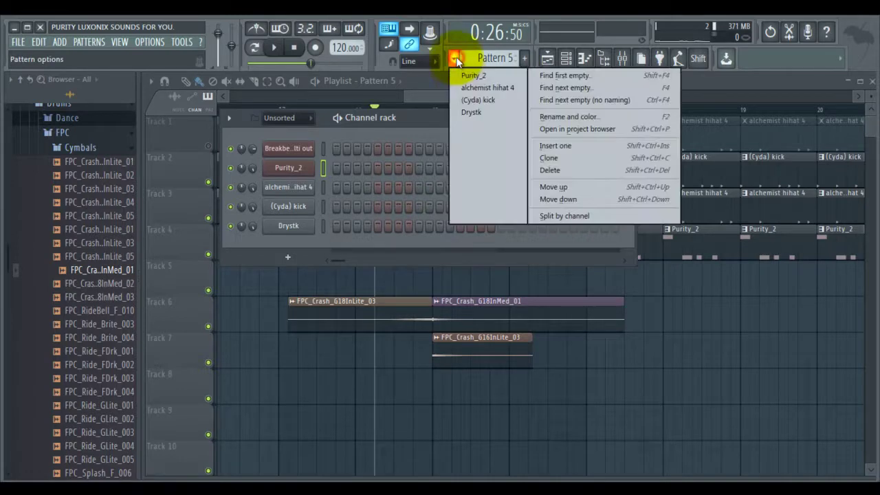
left_click(558, 116)
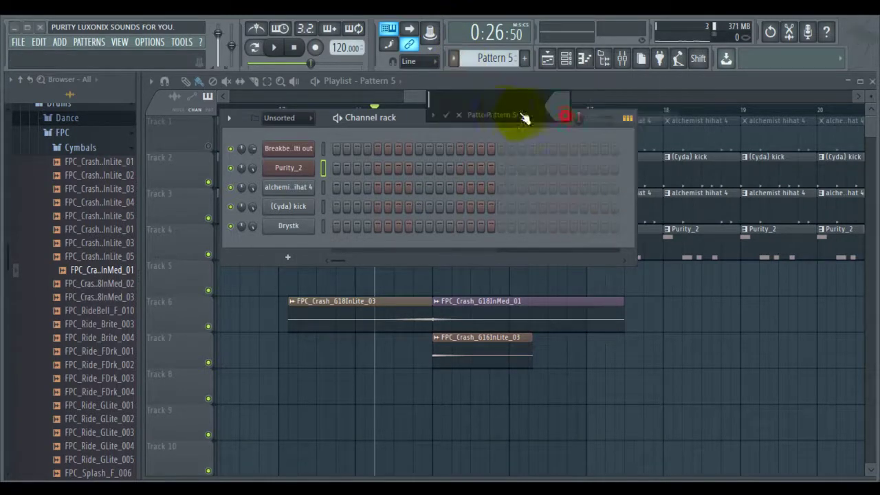
left_click(433, 116)
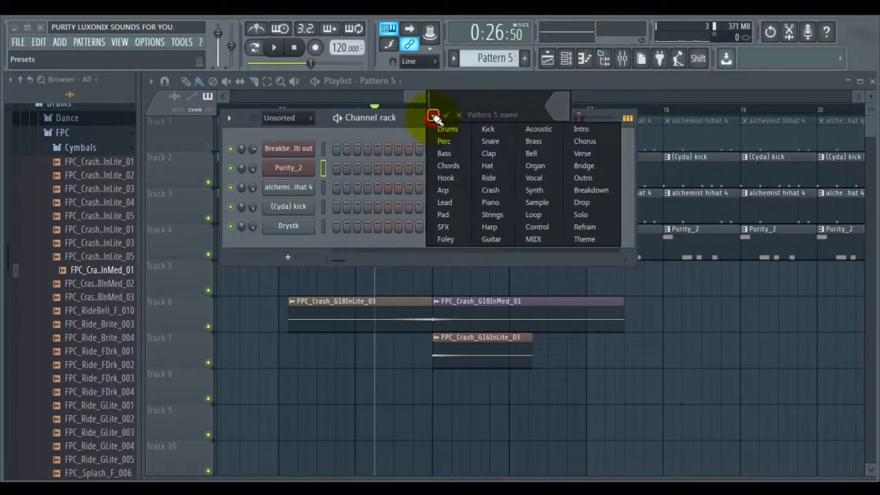
left_click(543, 129)
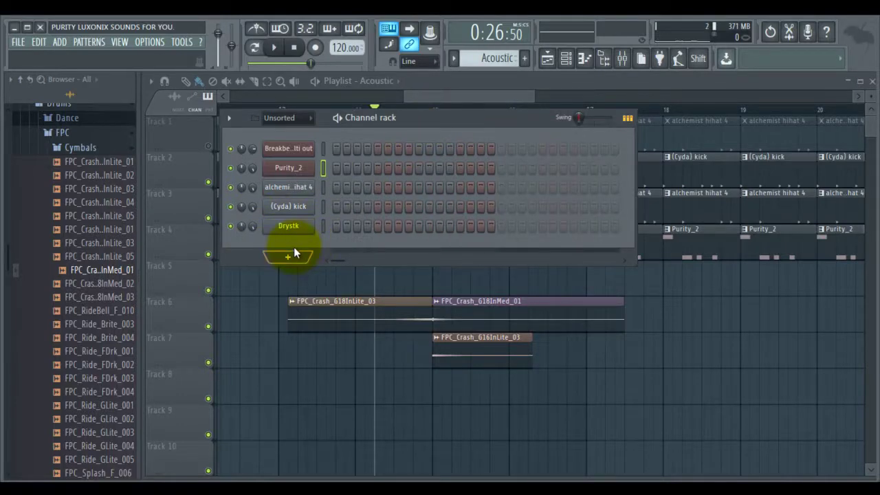
Step: Clone the Purity_2 channel and paste the copied notes into the clone in the Acoustic pattern
right_click(303, 168)
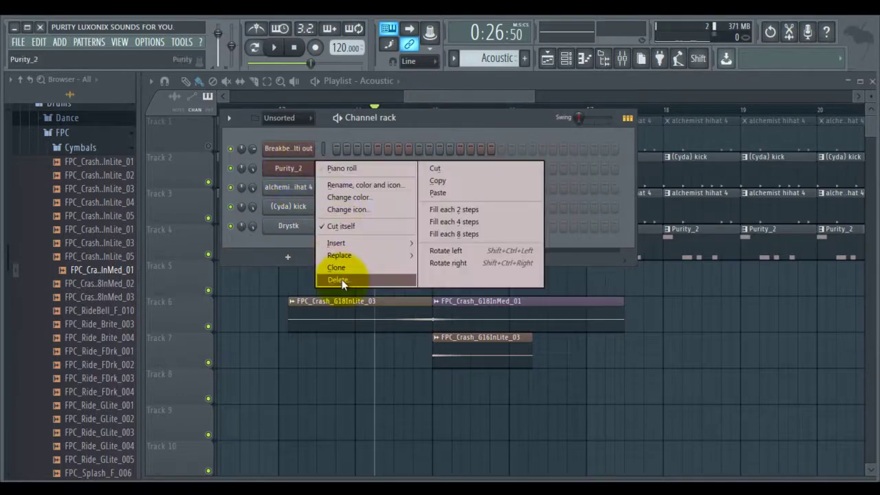
left_click(337, 268)
right_click(302, 187)
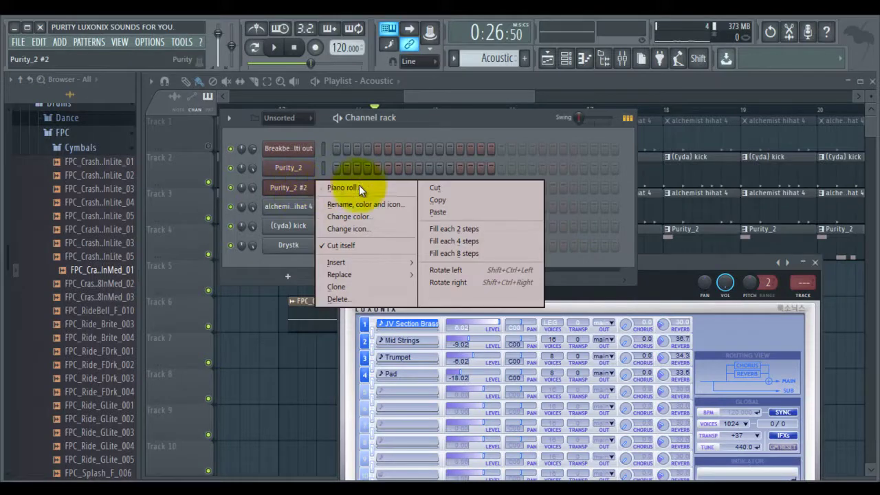
left_click(457, 190)
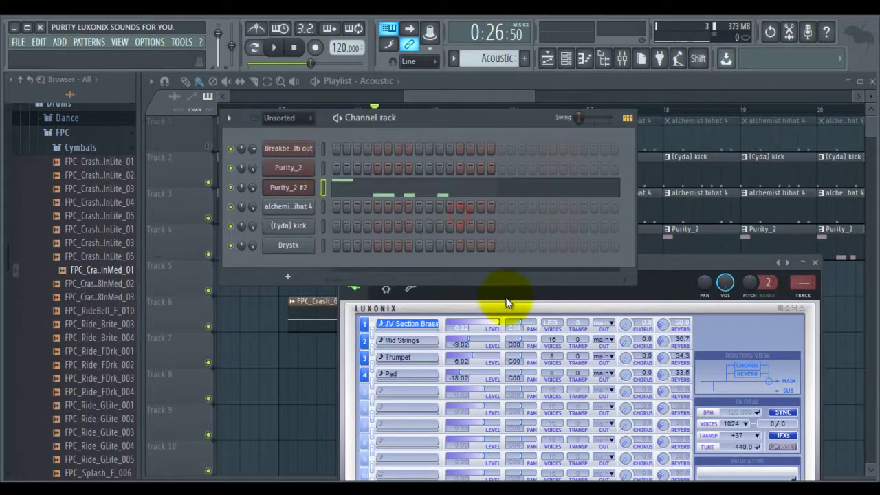
left_click_drag(507, 265, 467, 172)
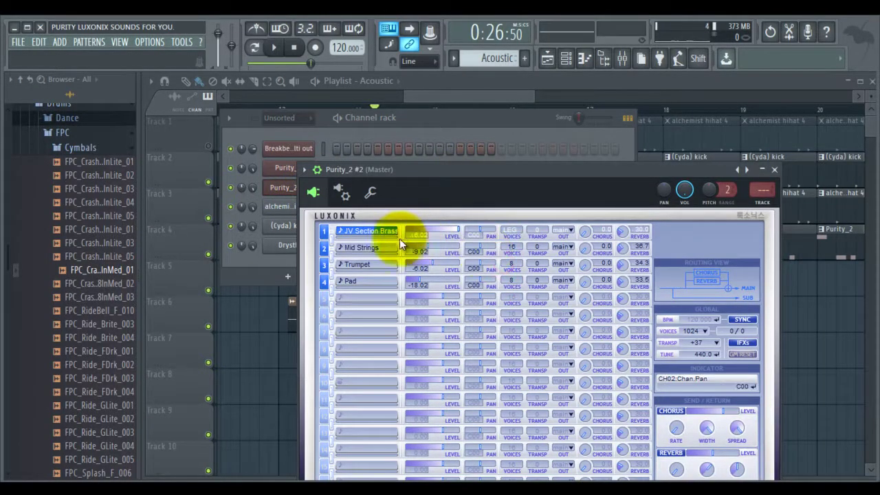
left_click(354, 231)
mouse_move(405, 253)
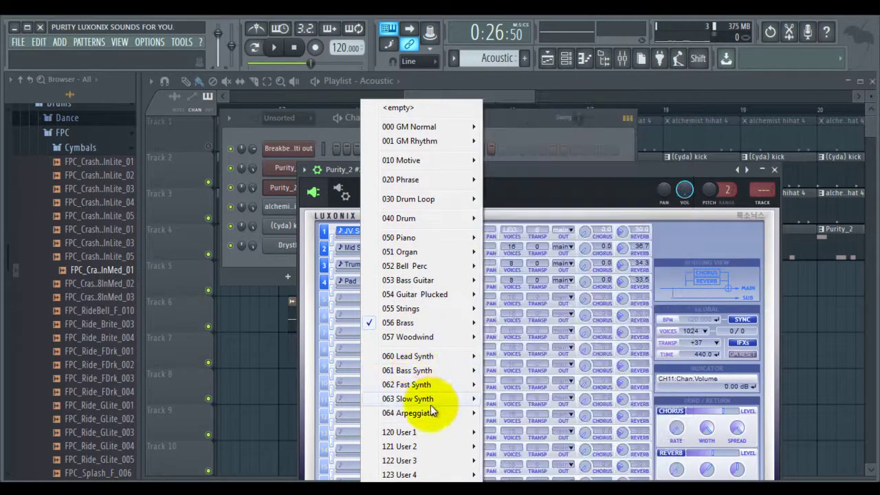
mouse_move(422, 400)
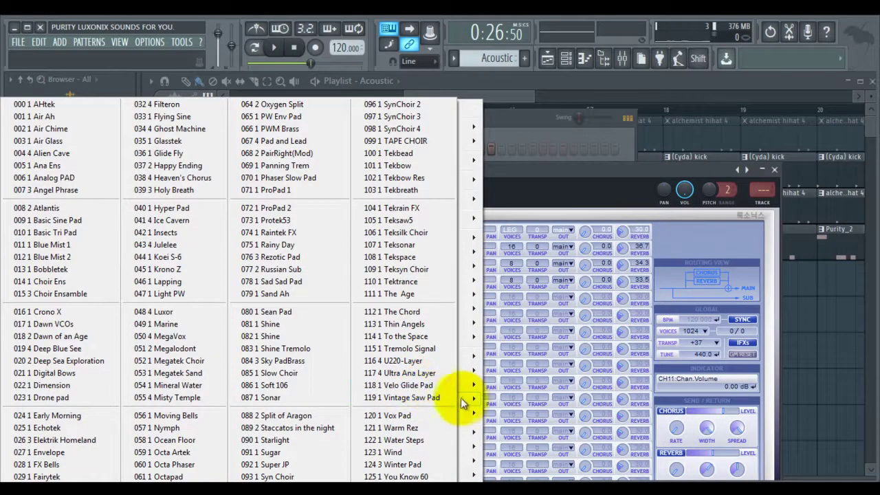
left_click(530, 189)
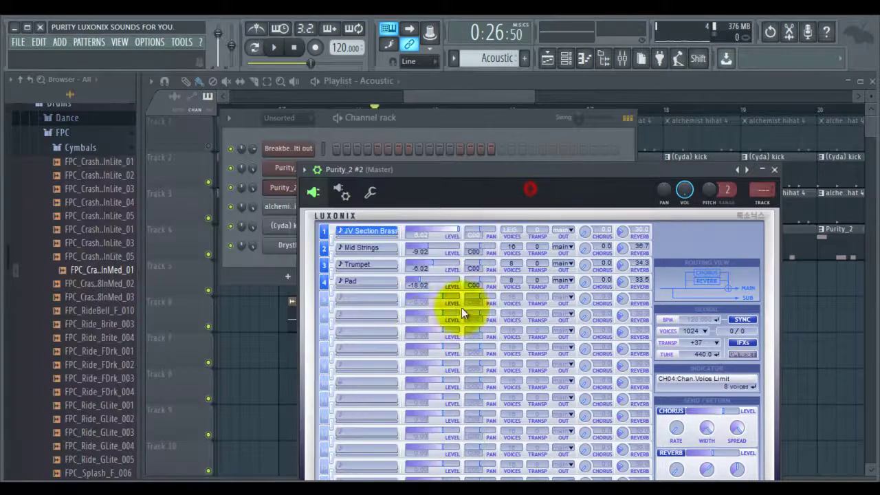
Step: Load the Bass Synth patch Dist TV 1 into slot 1 of the cloned Purity channel
left_click(360, 232)
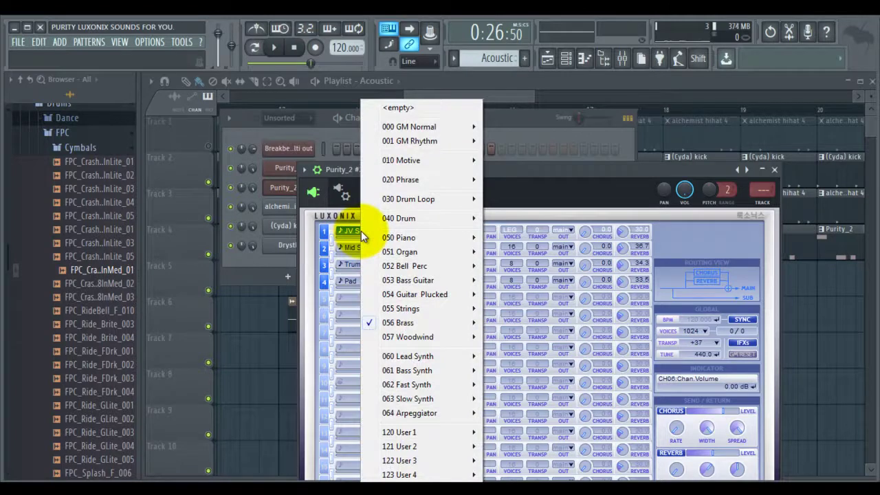
mouse_move(425, 356)
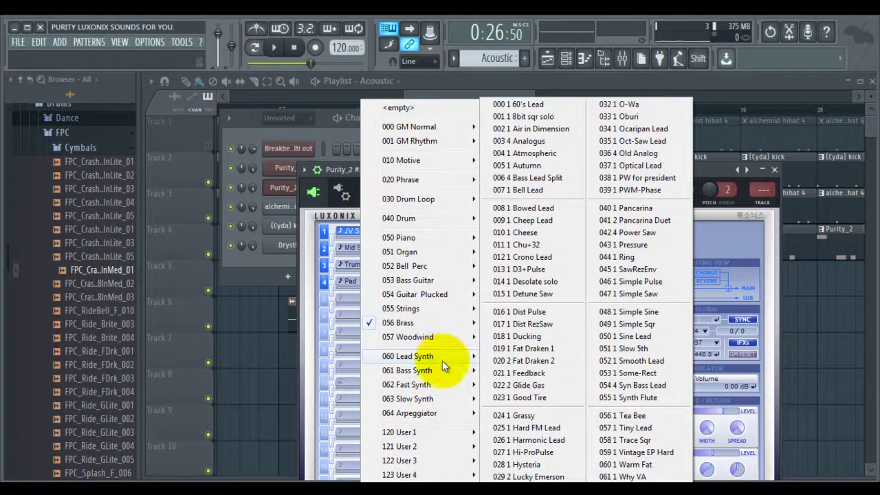
mouse_move(441, 372)
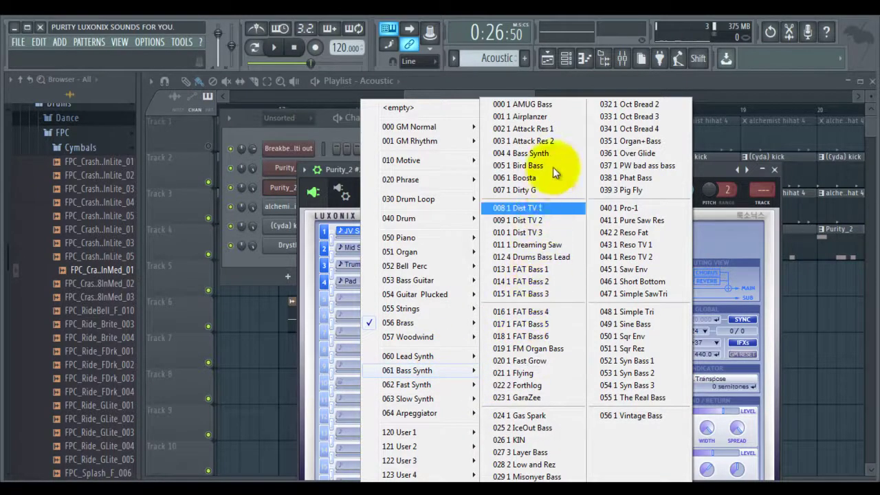
left_click(551, 207)
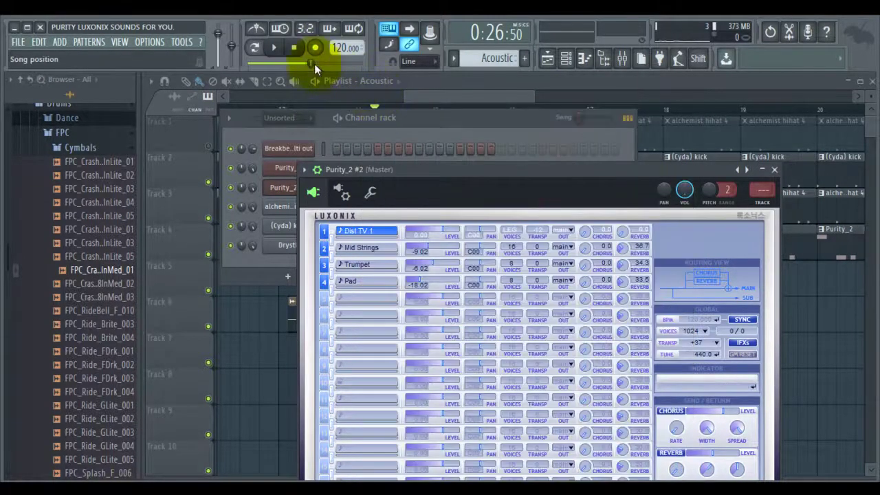
Step: Play the Acoustic pattern and try the Bass Synth patch FAT Bass 4 in Purity slot 1
left_click(260, 52)
left_click_drag(380, 170, 369, 138)
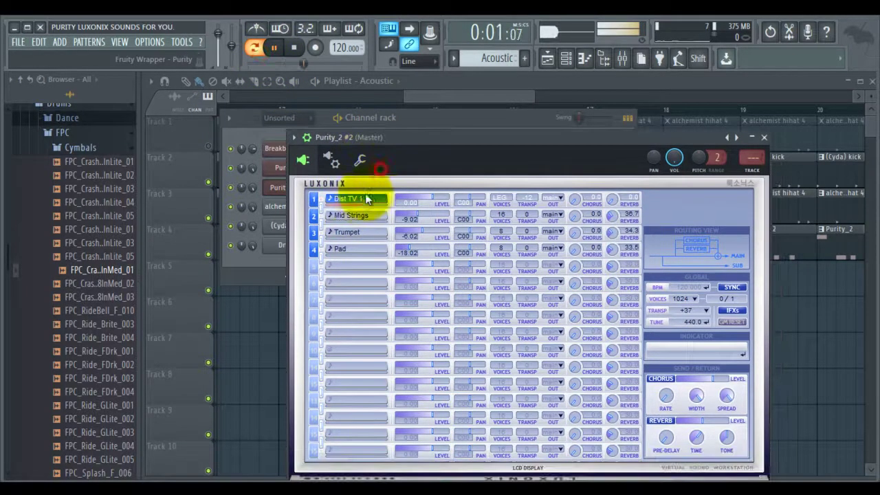
left_click(372, 198)
mouse_move(398, 372)
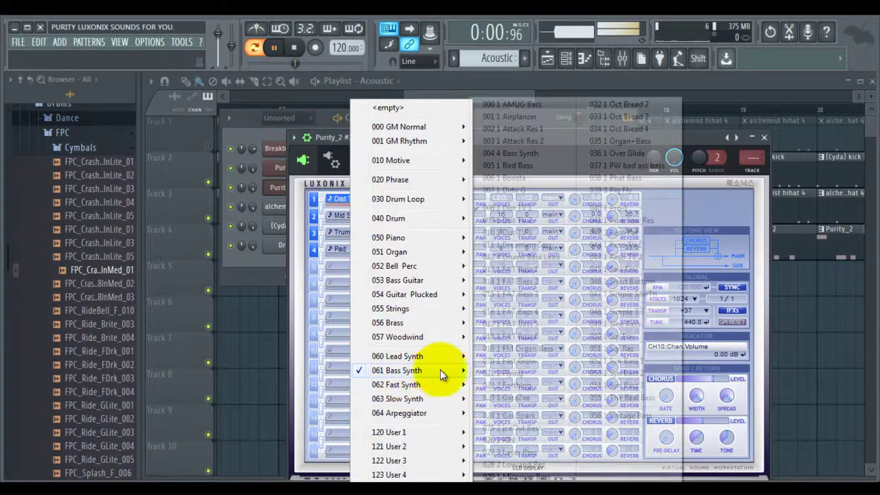
left_click(522, 306)
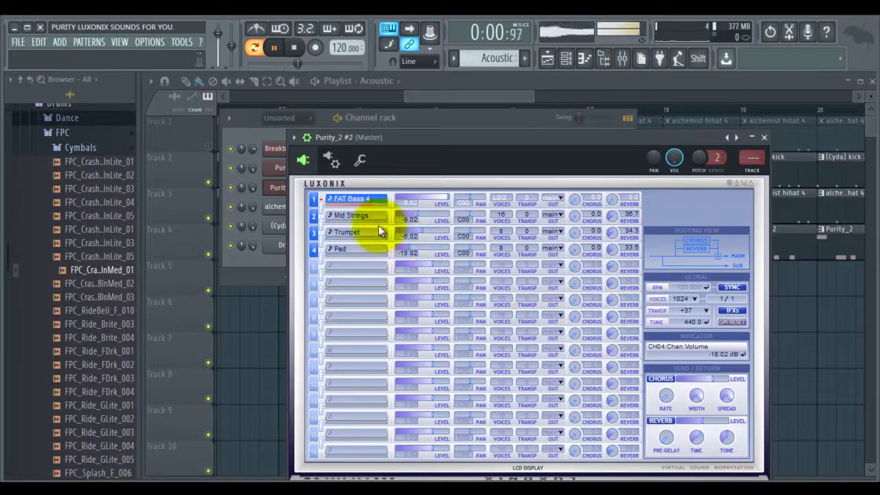
Step: Audition the Organ patch Solo Drive Fast and the Guitar Plucked patch Dimension Elektrik in Purity slot 1
left_click(350, 198)
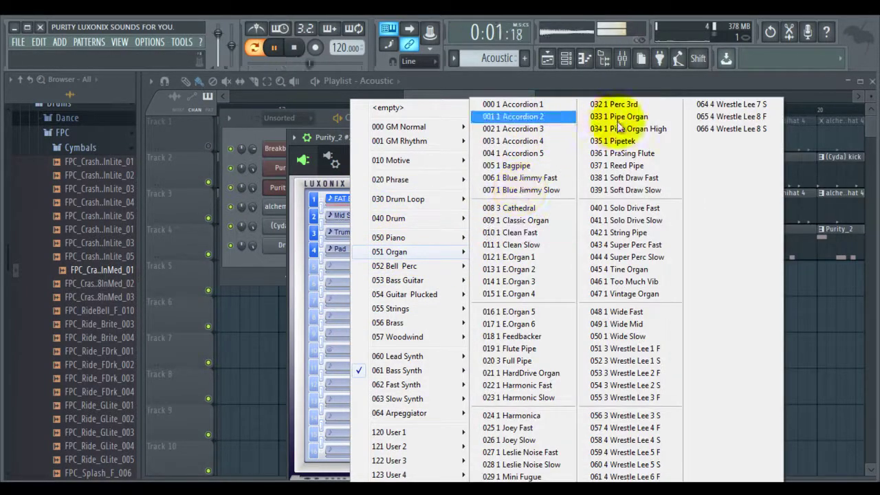
left_click(629, 208)
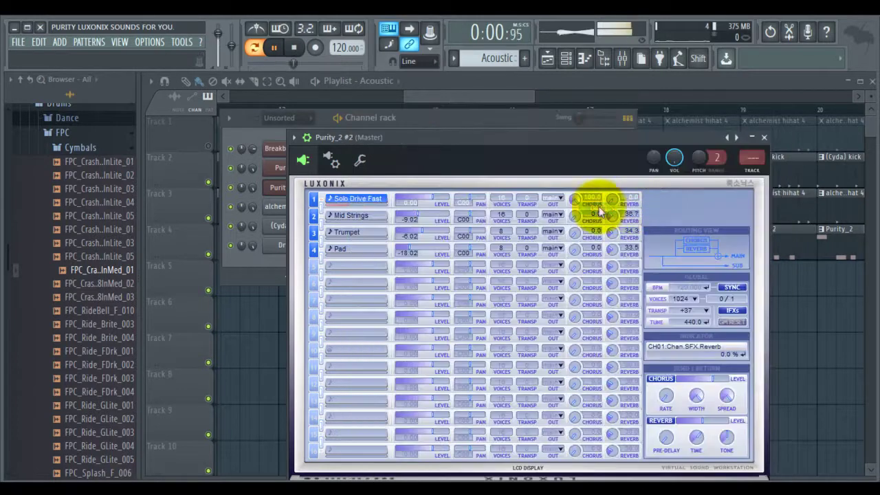
left_click(359, 200)
mouse_move(412, 294)
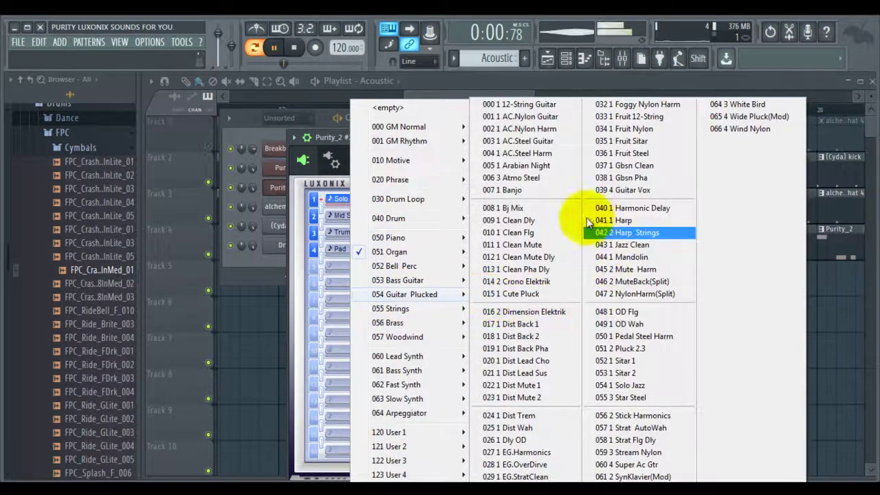
left_click(536, 312)
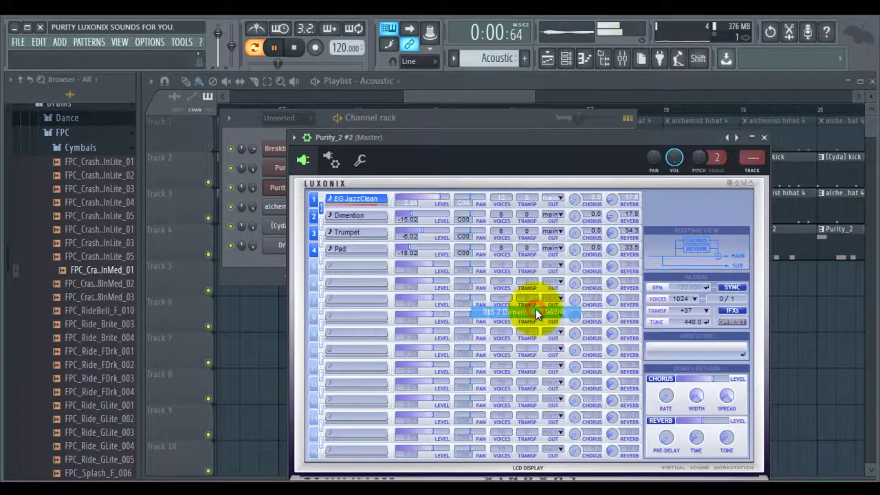
Step: Audition the Fast Synth patch LP CHOIR in Purity slot 1
left_click(358, 198)
mouse_move(398, 380)
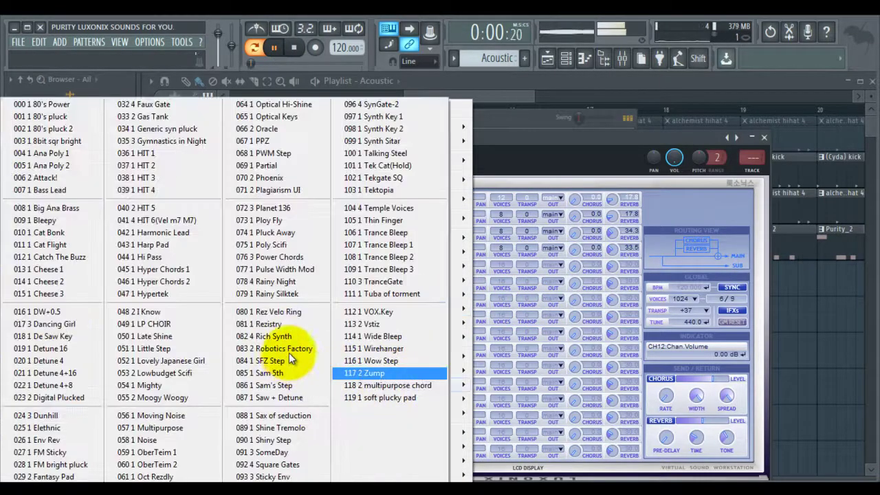
left_click(165, 324)
Step: Audition the Organ patch Cathedral in Purity slot 1
left_click(357, 198)
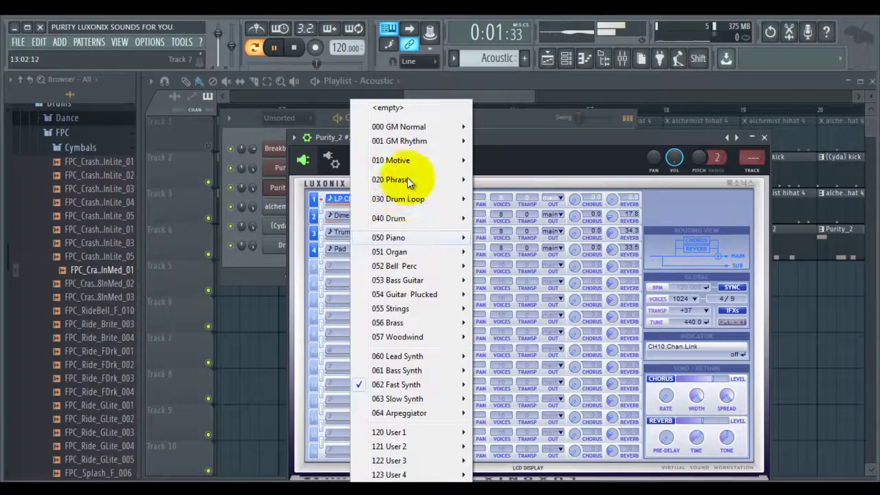
mouse_move(407, 217)
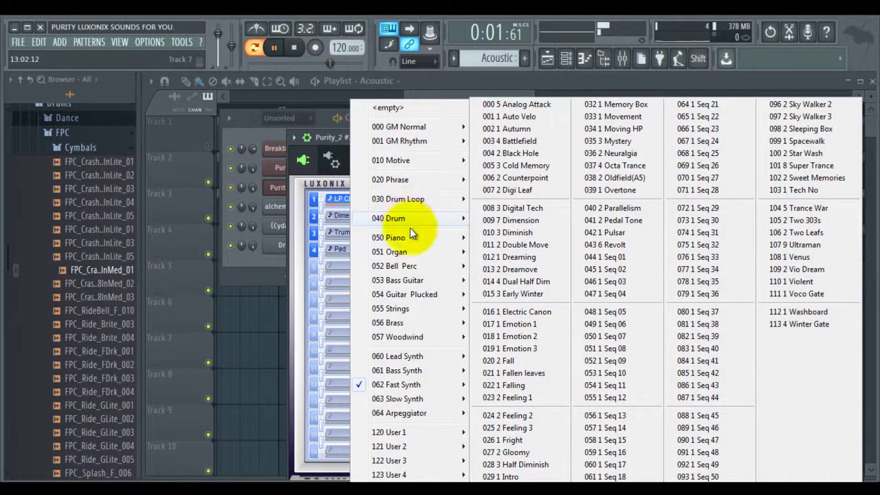
mouse_move(409, 251)
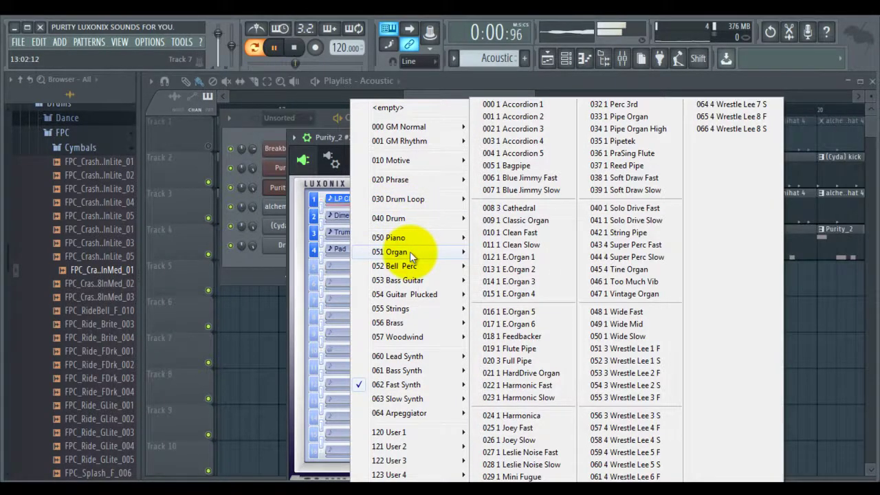
left_click(484, 240)
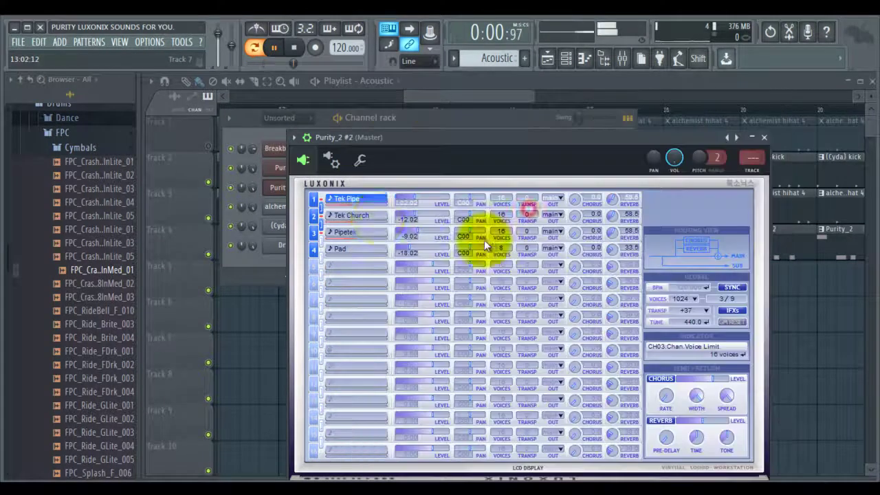
Step: Load the layered Piano patch 1st Impression into slot 1 of the Purity_2 #2 channel
left_click(359, 201)
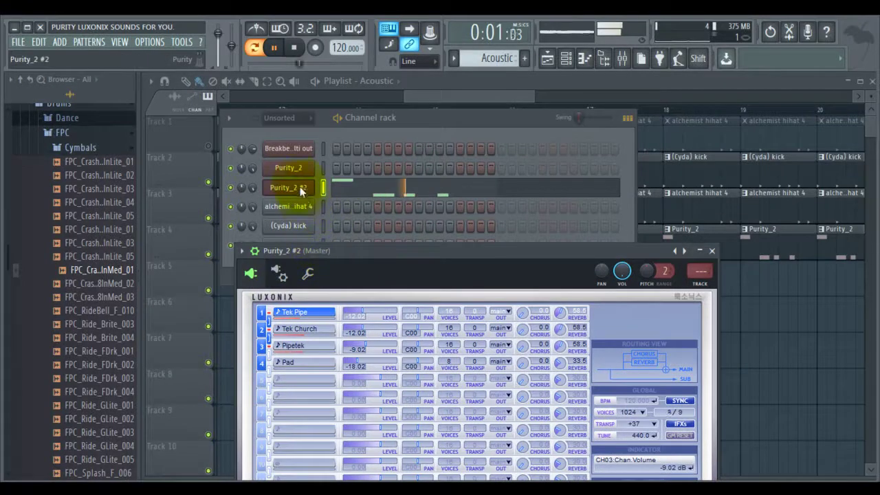
left_click(334, 300)
left_click_drag(334, 252, 358, 174)
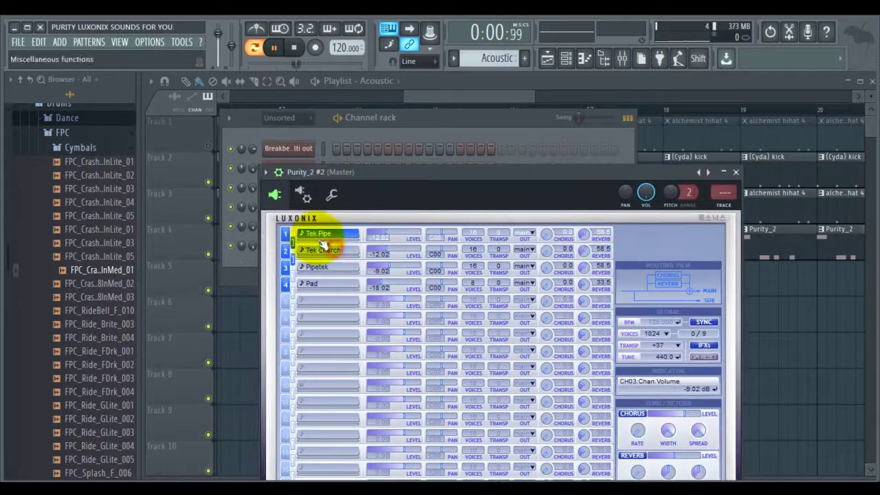
left_click(316, 234)
left_click(316, 237)
mouse_move(435, 237)
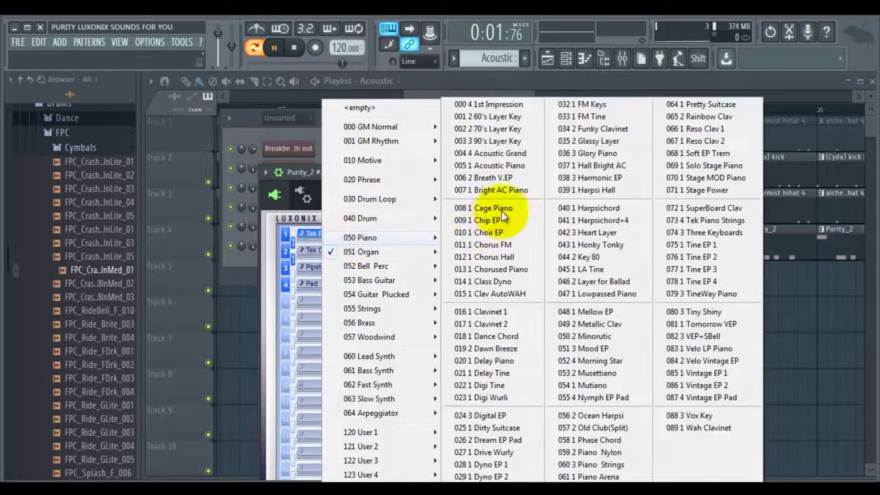
left_click(499, 105)
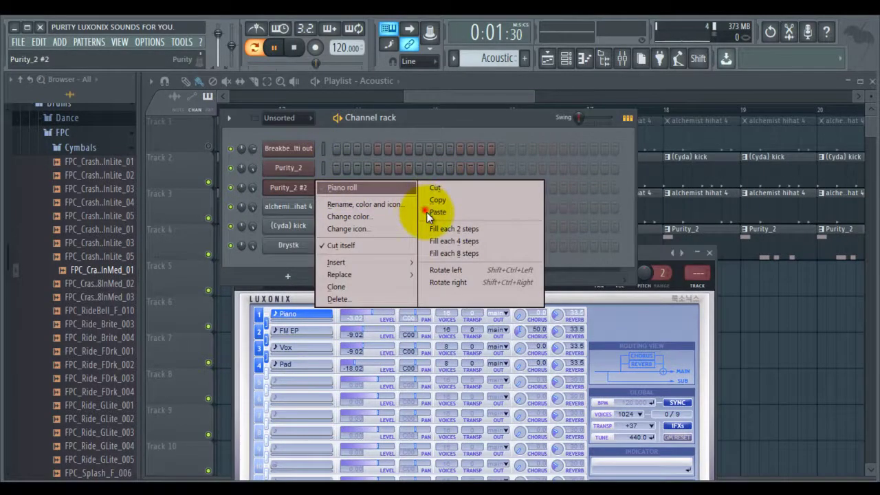
Step: Paste the copied notes into the Purity_2 #2 channel and advance its plugin to the next preset
left_click(436, 211)
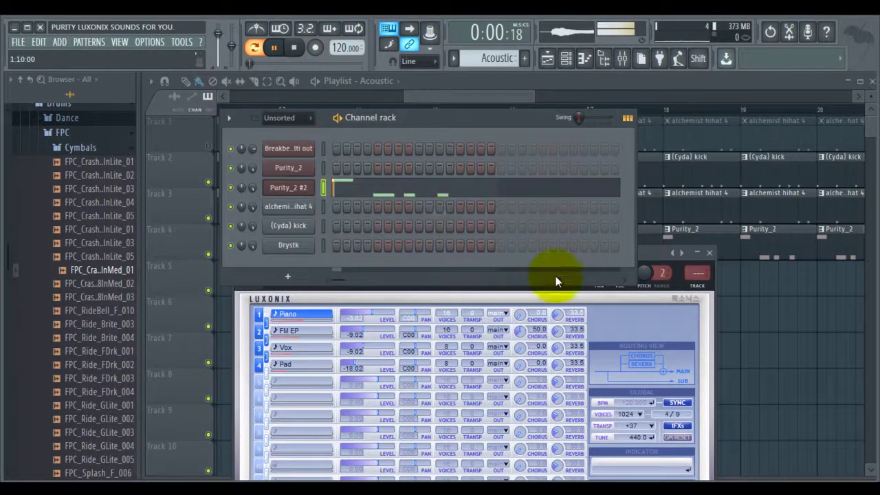
left_click(679, 255)
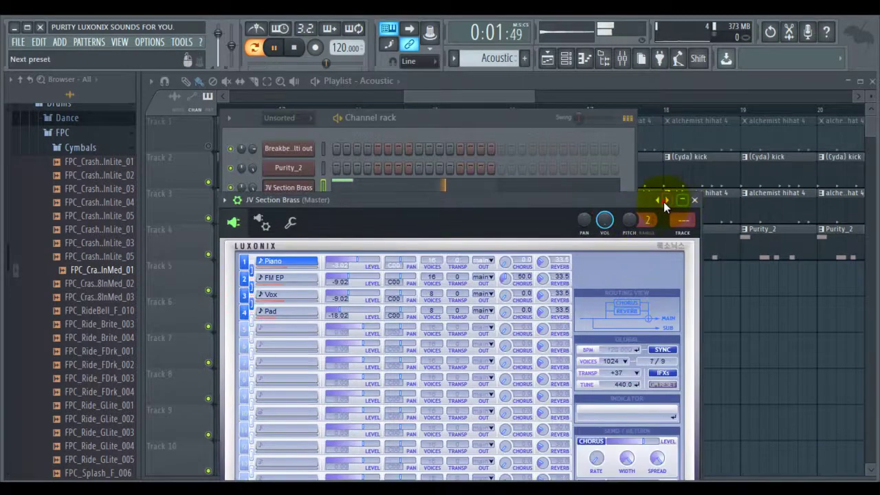
left_click_drag(599, 200, 678, 203)
Step: Load the Slap 12 patch into Purity slot 2 and the Strings patch Mid Strings into slot 3
left_click(353, 278)
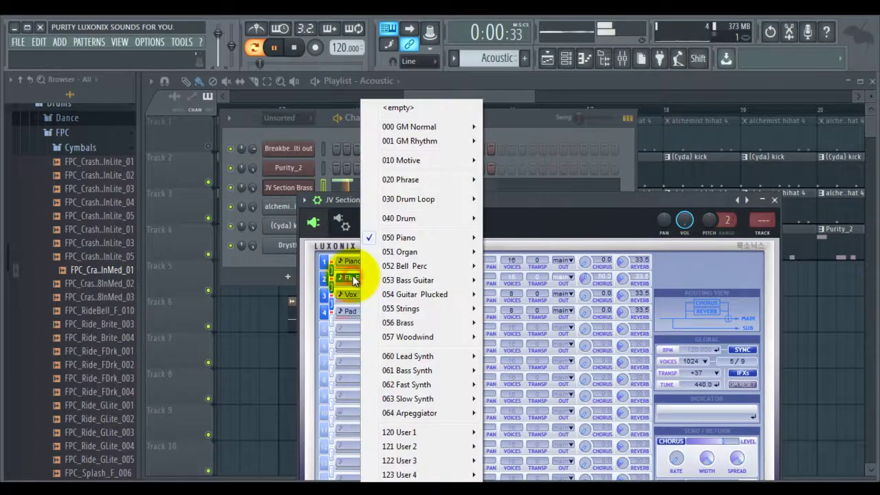
left_click(279, 312)
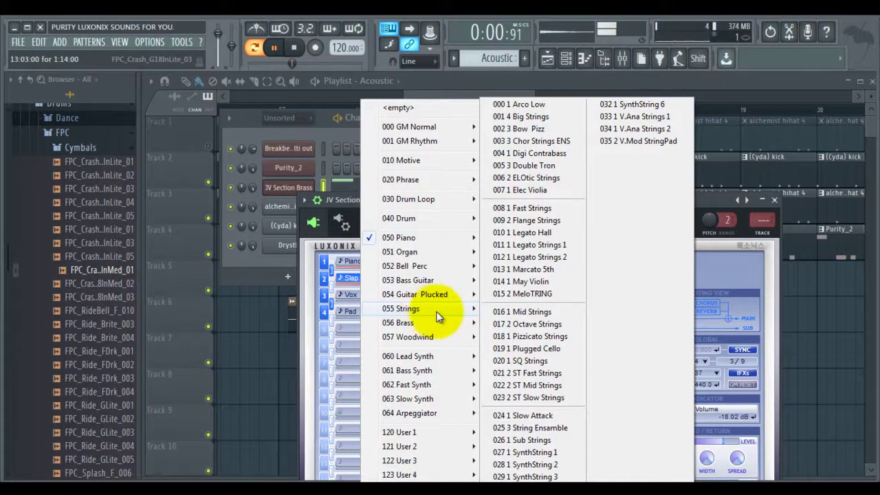
left_click(531, 311)
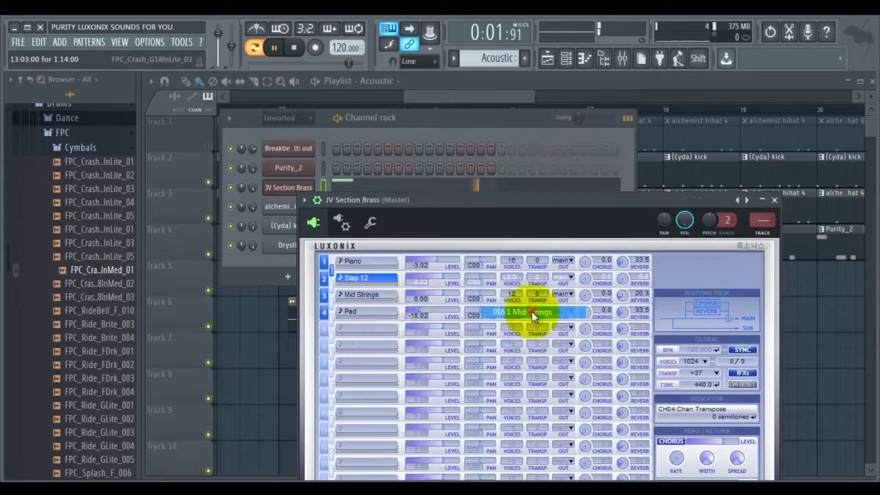
Step: Load the Piano patch Ocean Harpsi into Purity slot 4
left_click(370, 312)
mouse_move(447, 237)
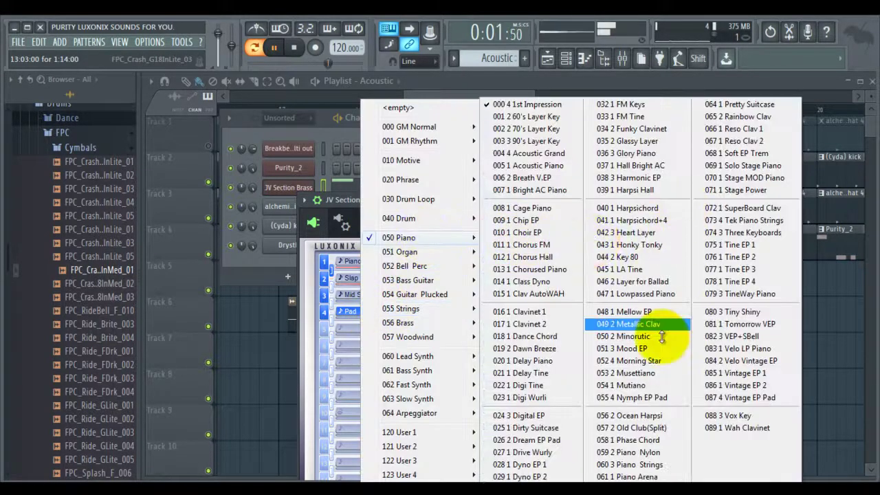
left_click(644, 416)
Step: Turn off the Piano and Slap 12 layers in Purity slots 1 and 2
left_click_drag(530, 202, 526, 146)
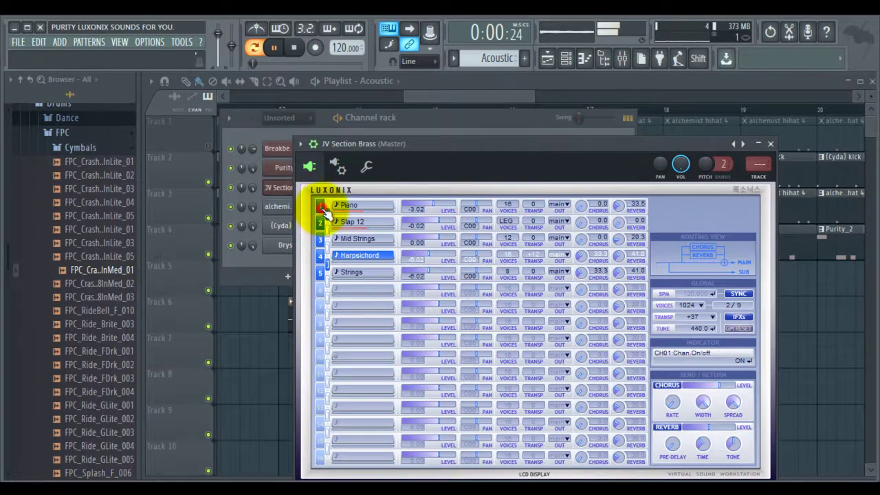
left_click(321, 206)
left_click(321, 224)
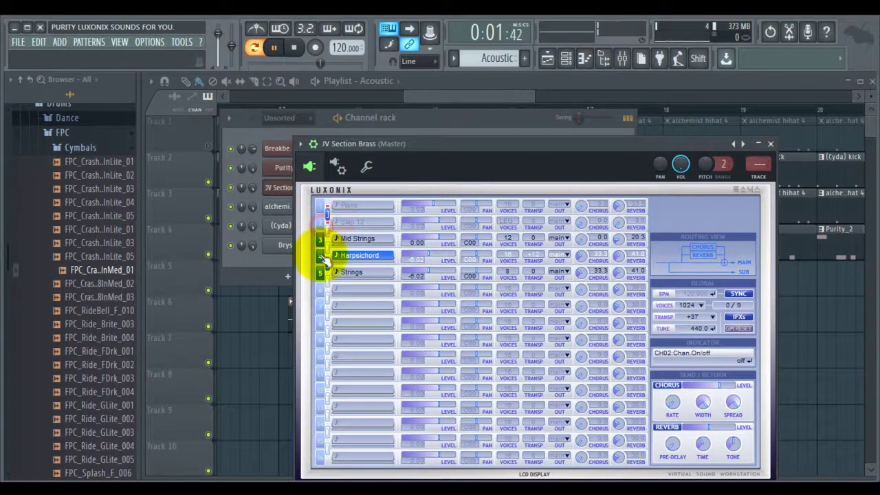
Step: Replace the Mid Strings sound in Purity slot 3 with the Piano patch Chip EP
left_click(367, 240)
mouse_move(436, 244)
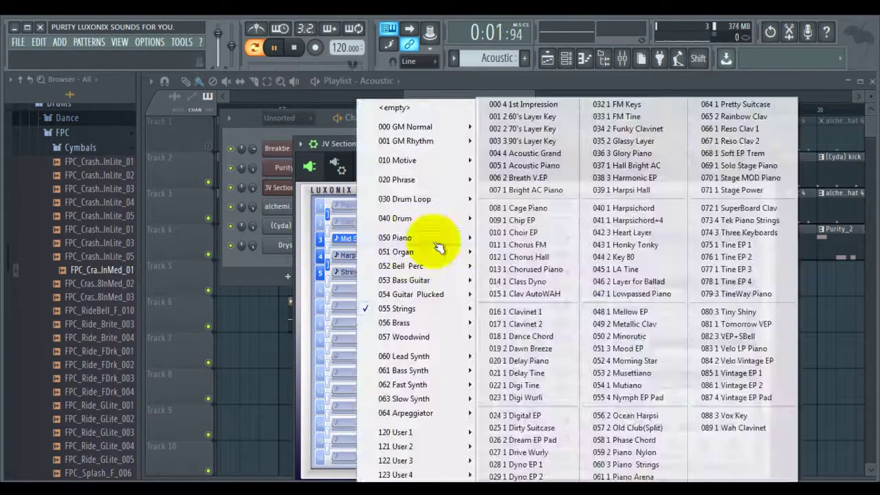
left_click(525, 222)
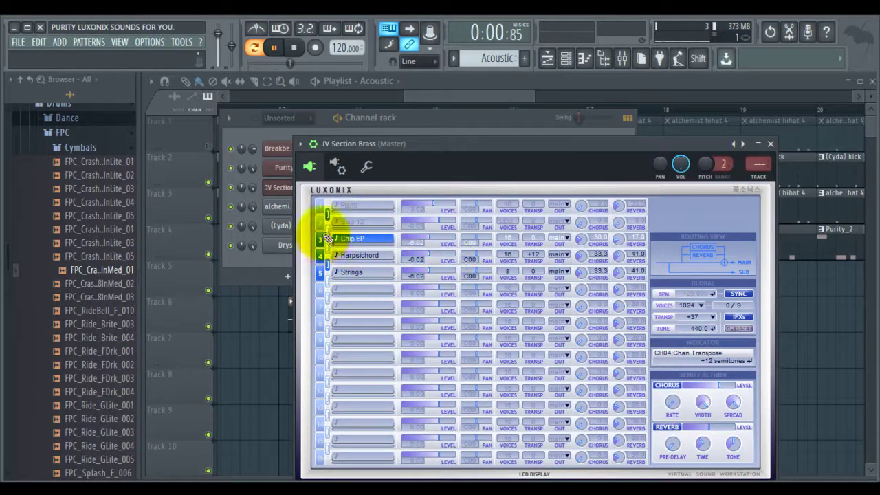
Step: Turn the Piano and Slap 12 layers in Purity slots 1 and 2 back on
left_click(324, 206)
left_click(321, 219)
left_click(322, 223)
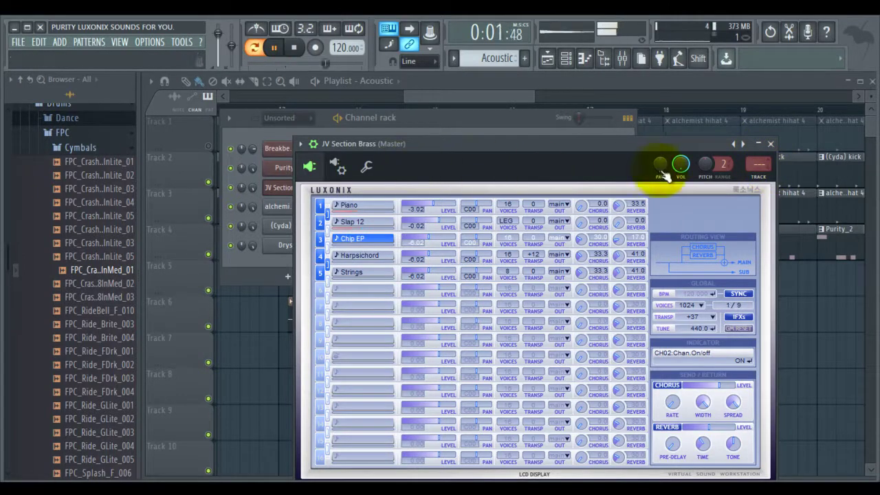
Step: Check the notes of the JV Section Brass channel in the piano roll and return to the channel rack
left_click(770, 144)
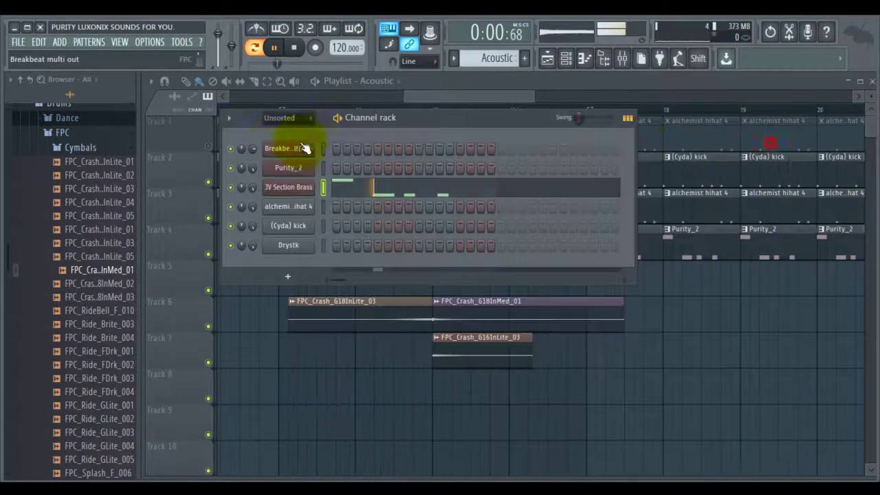
left_click(362, 192)
scroll(363, 193, "down", 3)
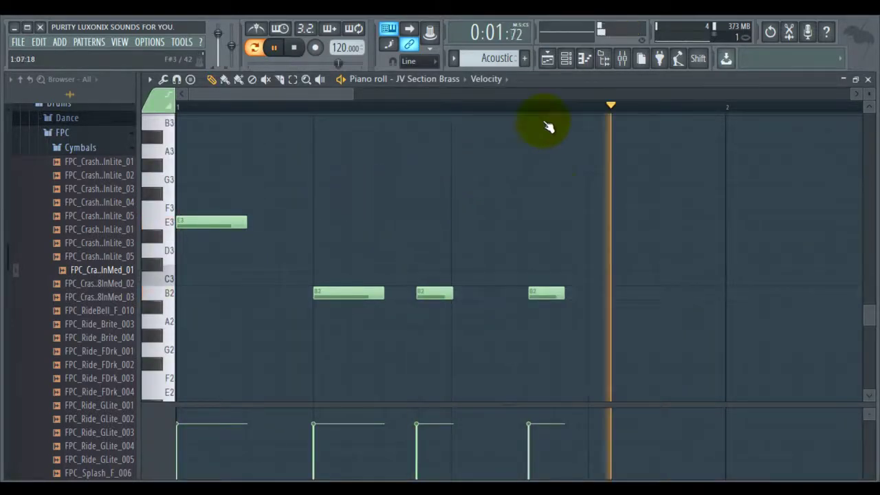
left_click(868, 79)
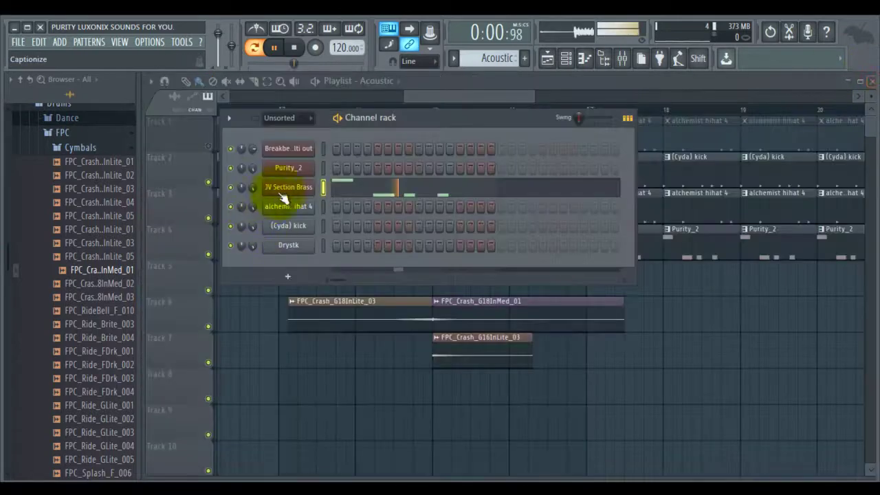
Step: Try shifting the JV Section Brass channel's pitch up to +200 cents and reset it
left_click(279, 187)
left_click_drag(715, 166, 721, 189)
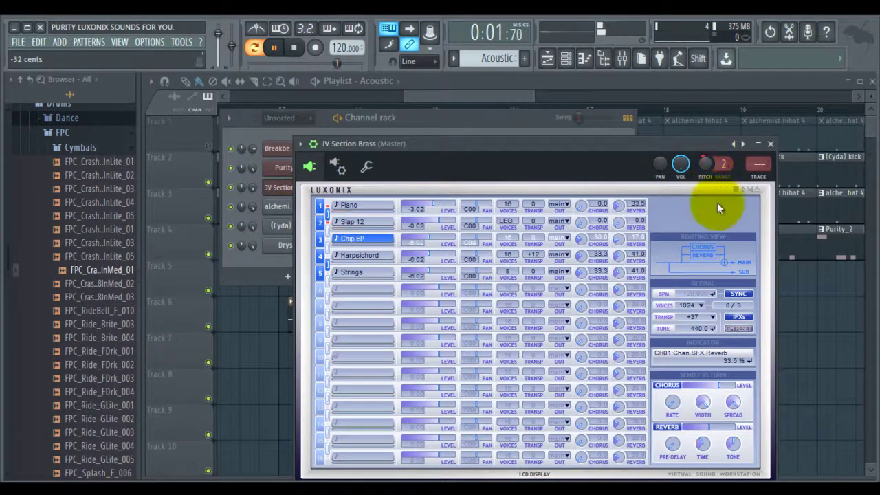
left_click_drag(720, 317, 678, 346)
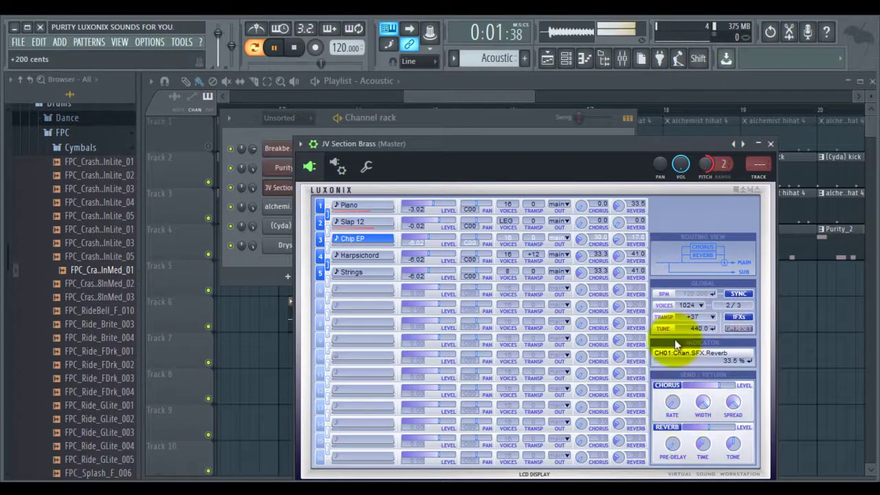
right_click(708, 165)
left_click(730, 172)
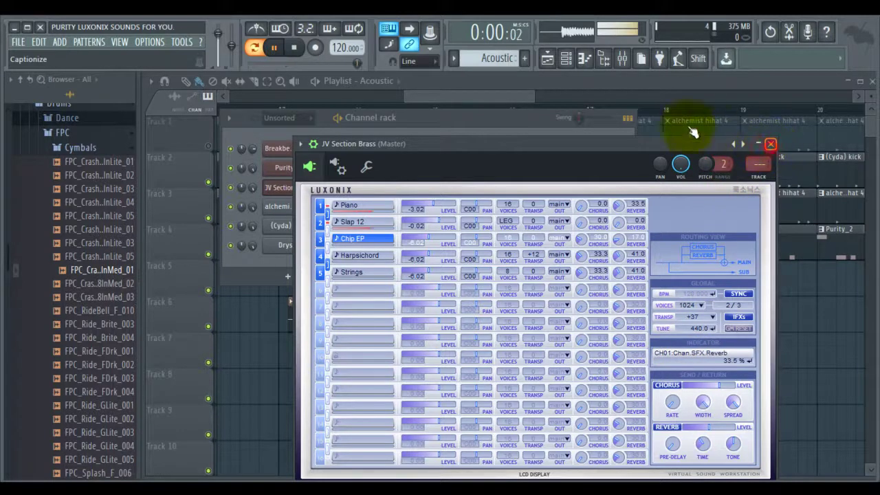
left_click(770, 144)
Step: Paint Acoustic pattern clips on Track 5 from bar 15 through bar 24
left_click_drag(504, 96, 500, 109)
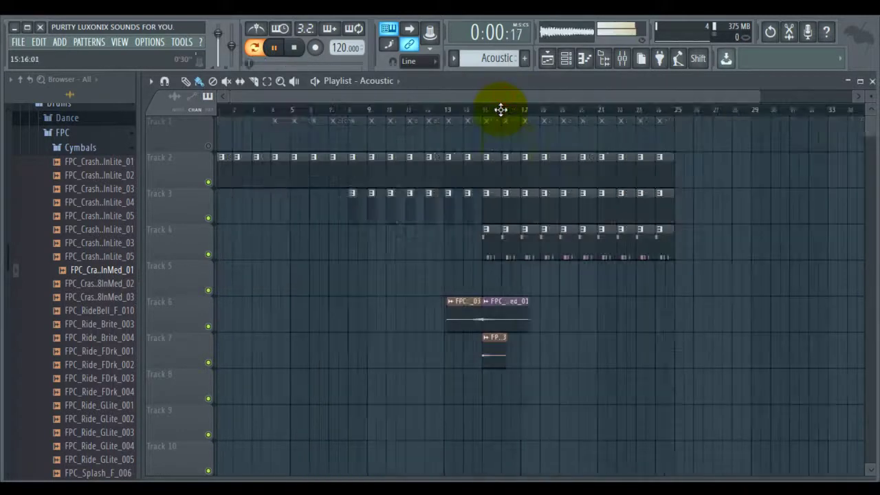
left_click(444, 278)
left_click_drag(594, 287, 595, 288)
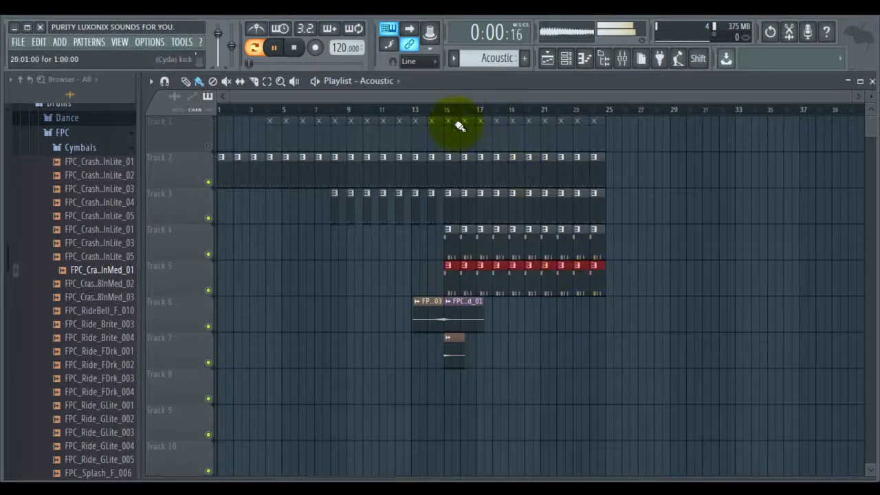
Step: Play the song from around bar 15 to hear the Acoustic clips with the drums and Purity_2
left_click_drag(427, 108, 446, 110)
scroll(446, 110, "up", 4)
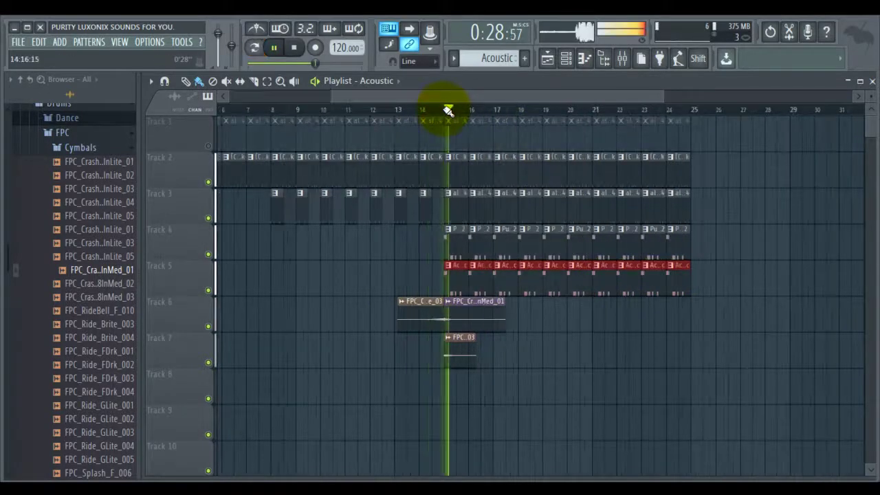
scroll(444, 109, "down", 3)
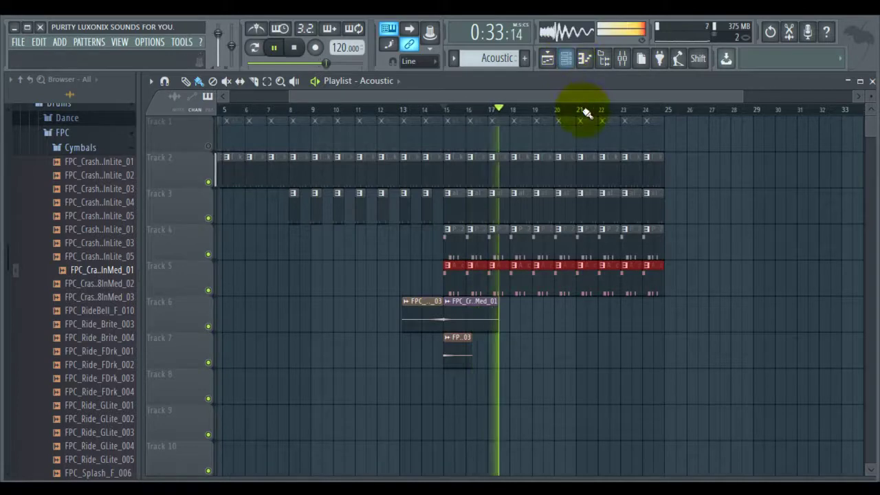
scroll(514, 109, "up", 2)
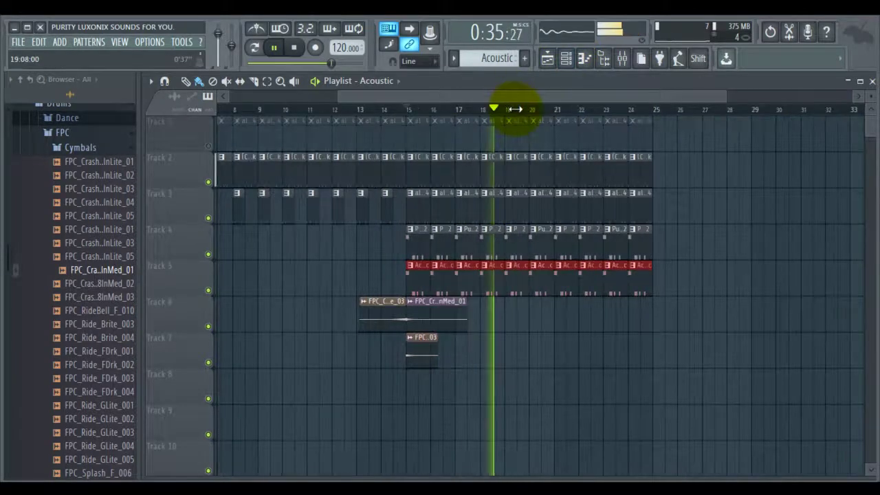
Step: Place FPC_Crash_G18InMed_01 on Track 6 and FPC_Crash_G16InLite_03 on Track 7 at bar 21, plus another FPC_Crash_G16InLite_03 at bar 24
scroll(511, 117, "up", 2)
left_click(345, 317)
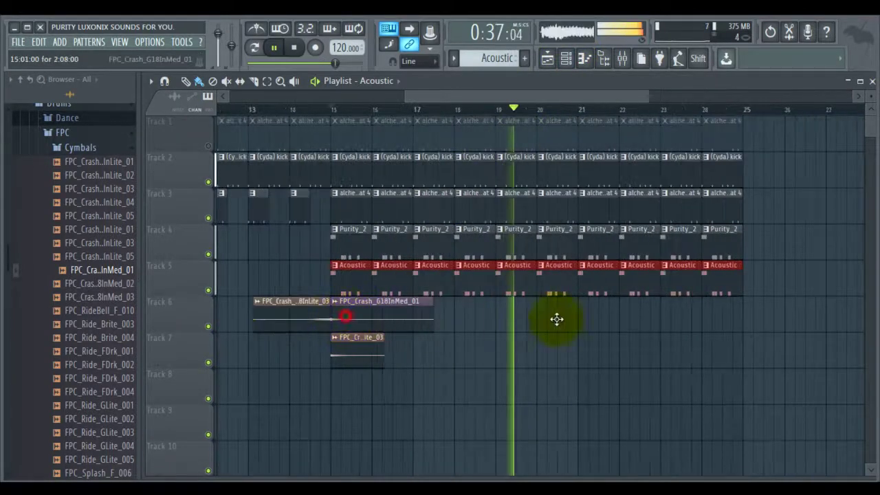
left_click(575, 313)
left_click(356, 356)
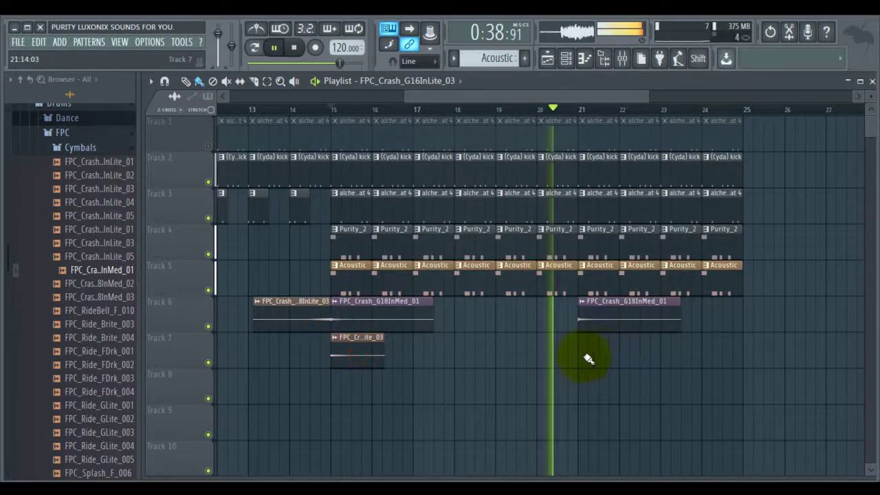
left_click(580, 358)
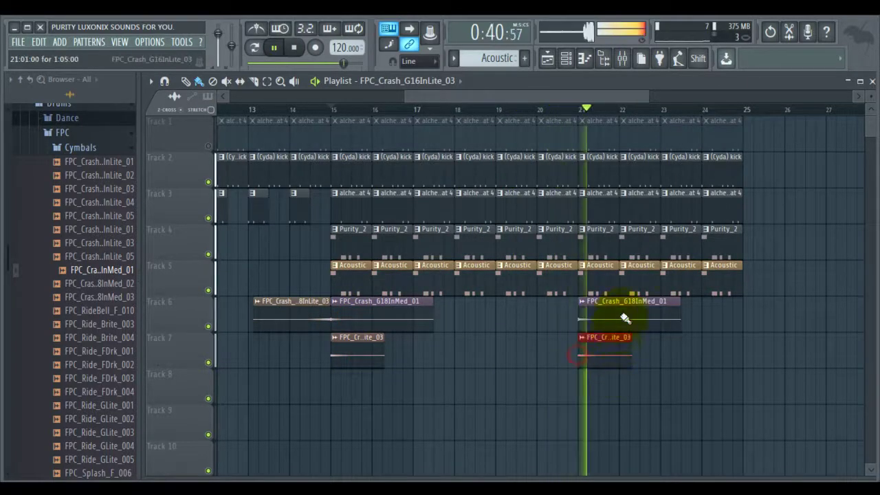
left_click(703, 356)
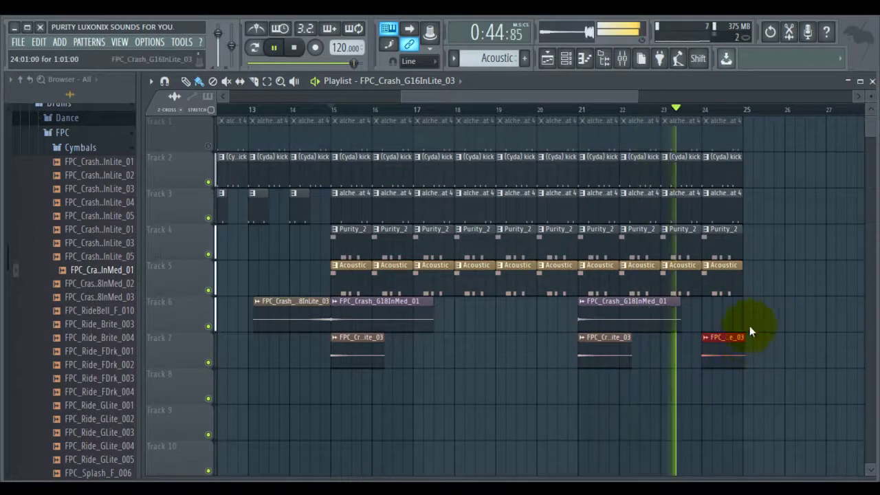
Step: Add an FPC_Crash_G16InLite_03 clip on Track 7 at bar 8 and make it unique
scroll(783, 106, "up", 3)
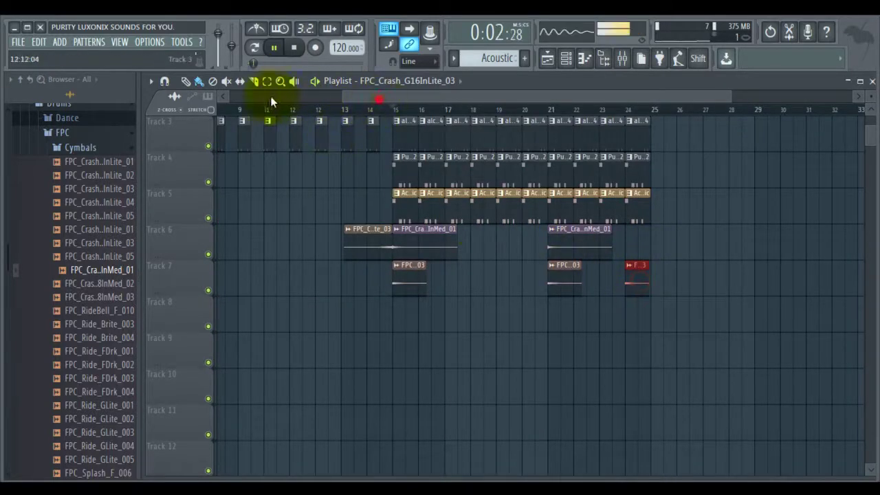
left_click(393, 278)
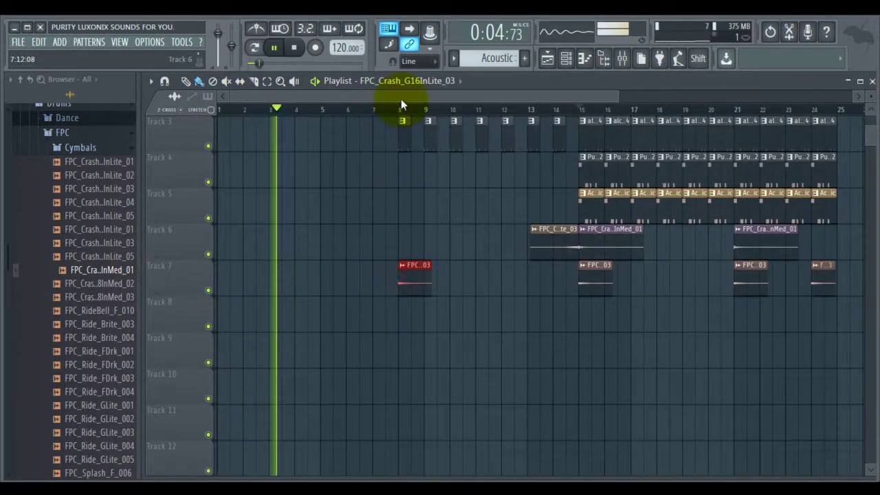
scroll(400, 103, "up", 3)
left_click(402, 264)
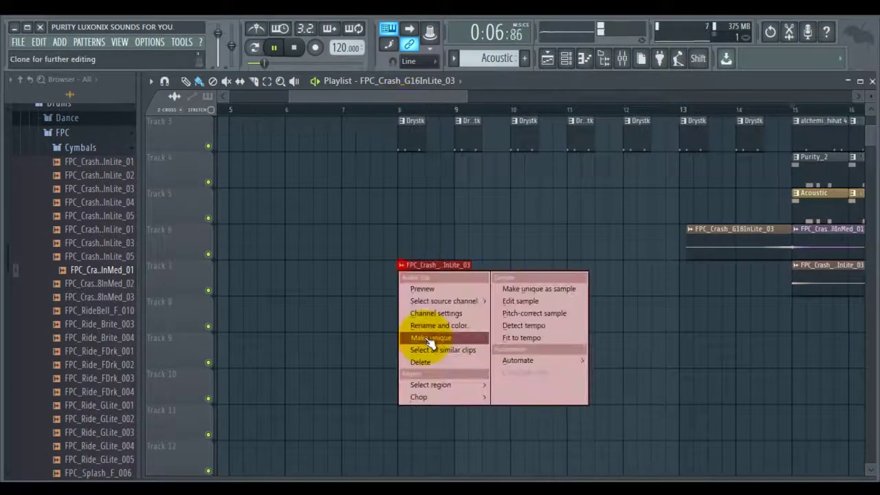
left_click(427, 338)
Step: Reverse the sample of the FPC_Crash_G16InLite_03 #2 clip in its channel settings
left_click(402, 264)
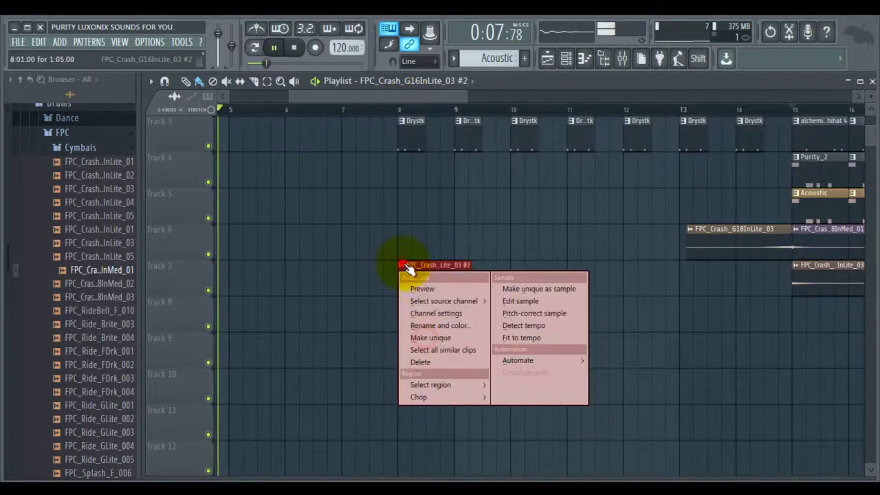
left_click(431, 313)
left_click(458, 391)
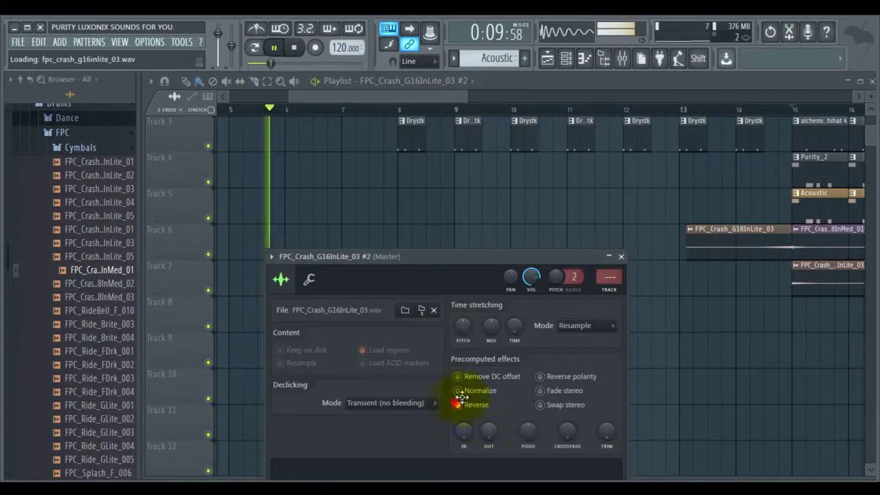
left_click(620, 256)
Step: Move the reversed crash clip on Track 7 earlier so that it swells into bar 8
left_click_drag(454, 278, 363, 291)
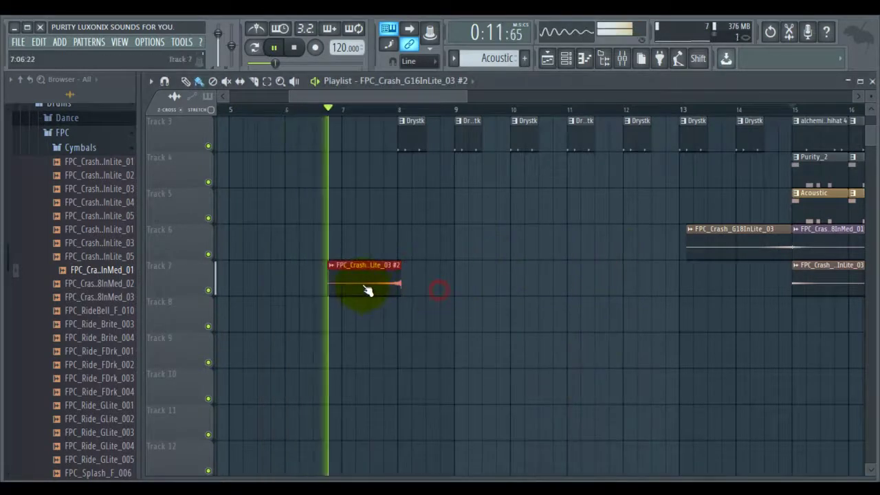
scroll(359, 113, "up", 3)
scroll(360, 120, "up", 2)
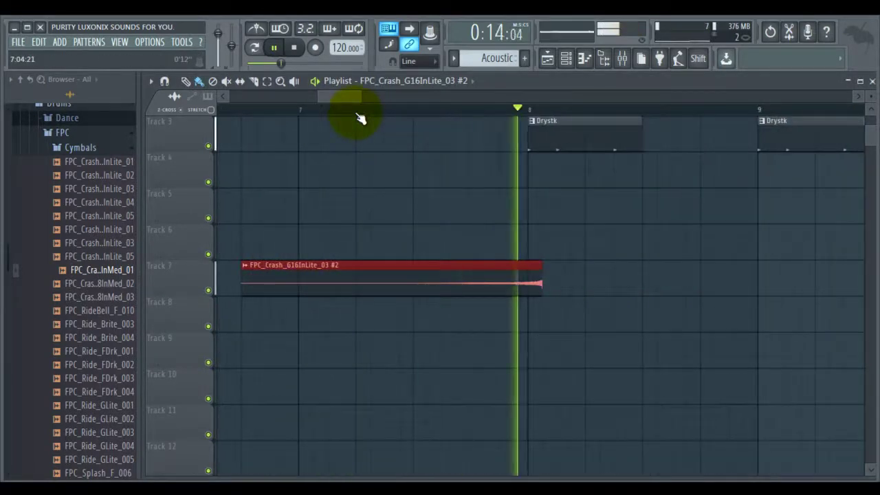
scroll(360, 121, "down", 4)
scroll(379, 114, "up", 4)
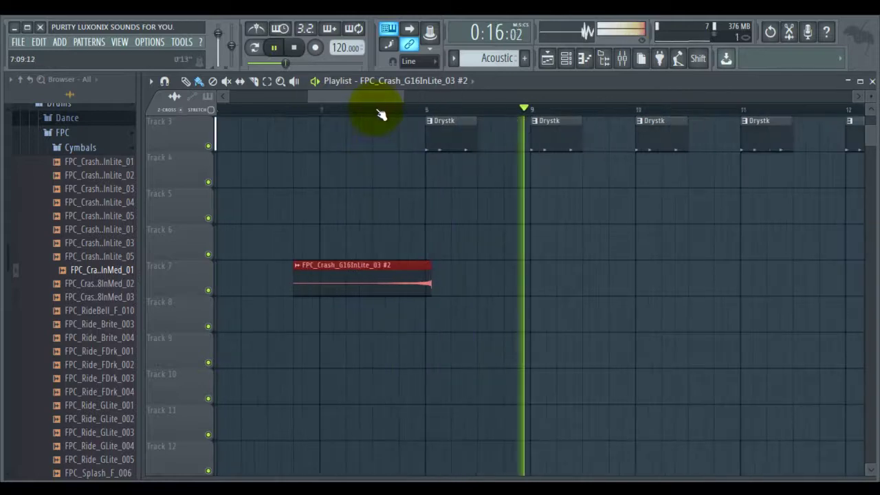
scroll(378, 114, "down", 5)
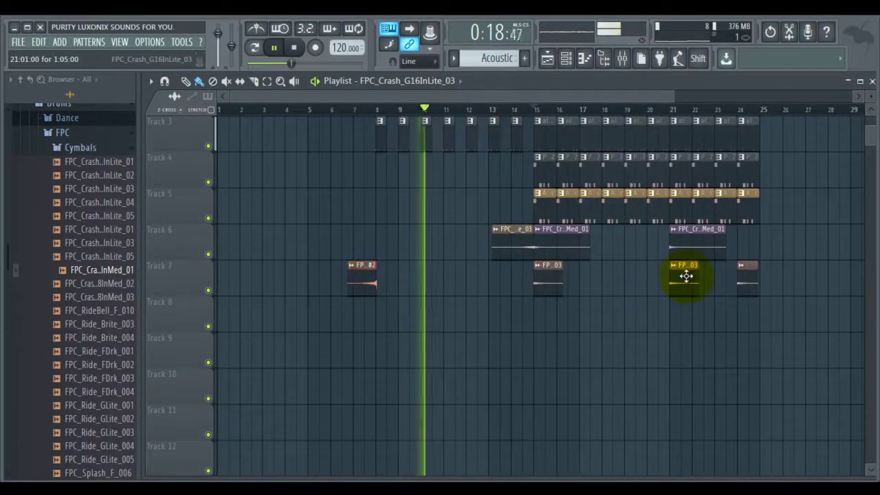
Step: Slice off the reversed crash's overhang at bar 8 and place a normal FPC_Crash_G16InLite_03 clip directly after it on Track 7
left_click(390, 276)
scroll(373, 114, "up", 2)
scroll(369, 113, "up", 4)
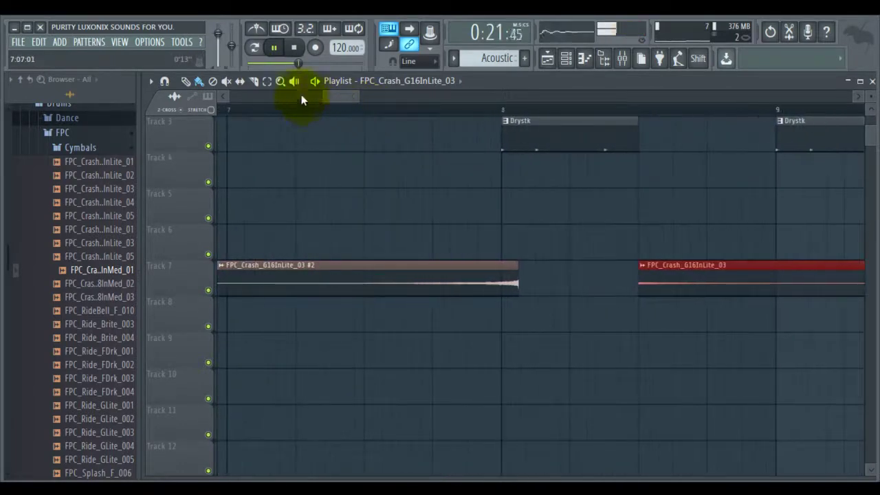
left_click_drag(502, 315, 501, 236)
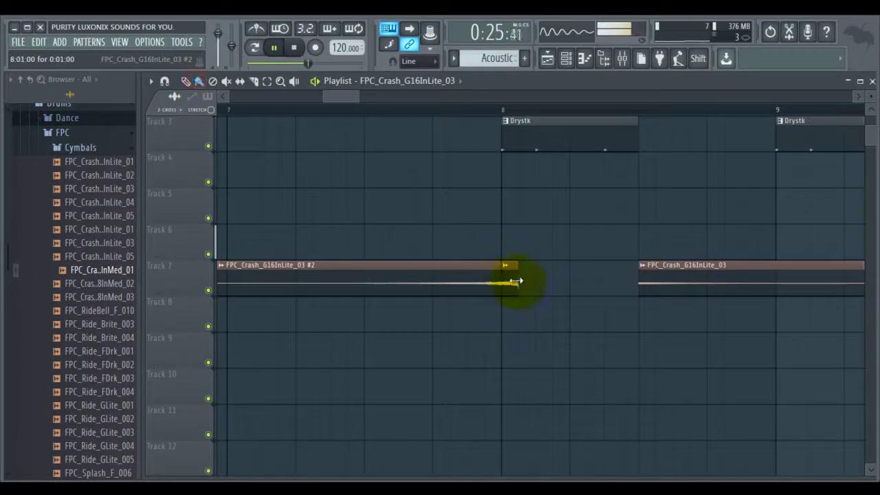
left_click_drag(516, 281, 501, 281)
left_click_drag(689, 275, 572, 275)
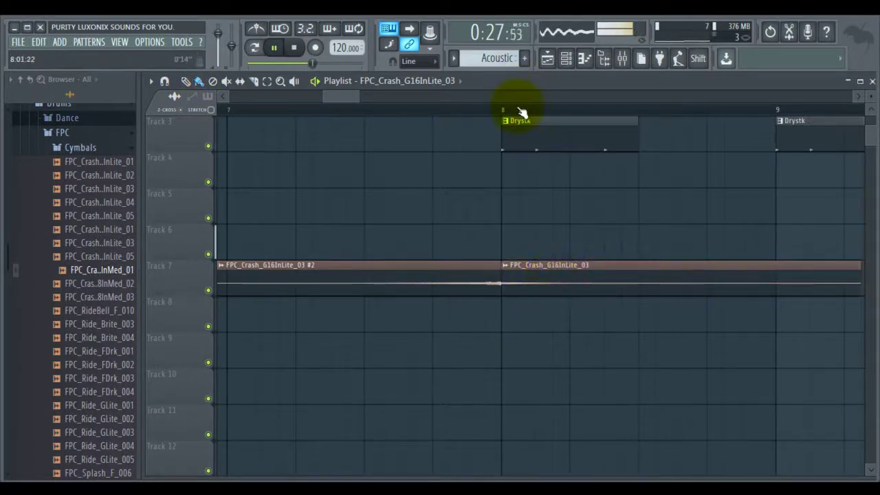
Step: Play the song from just before bar 7 to hear the new crash transition, and stop playback
scroll(517, 113, "down", 4)
left_click(450, 114)
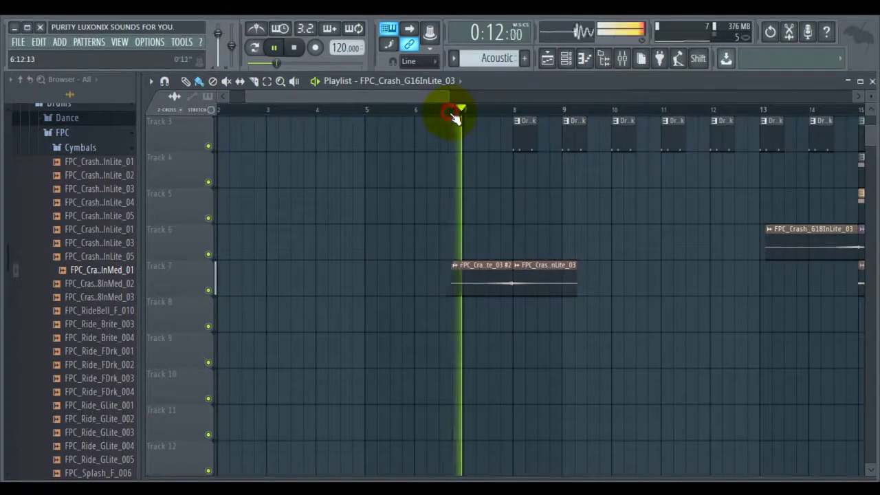
scroll(454, 119, "down", 2)
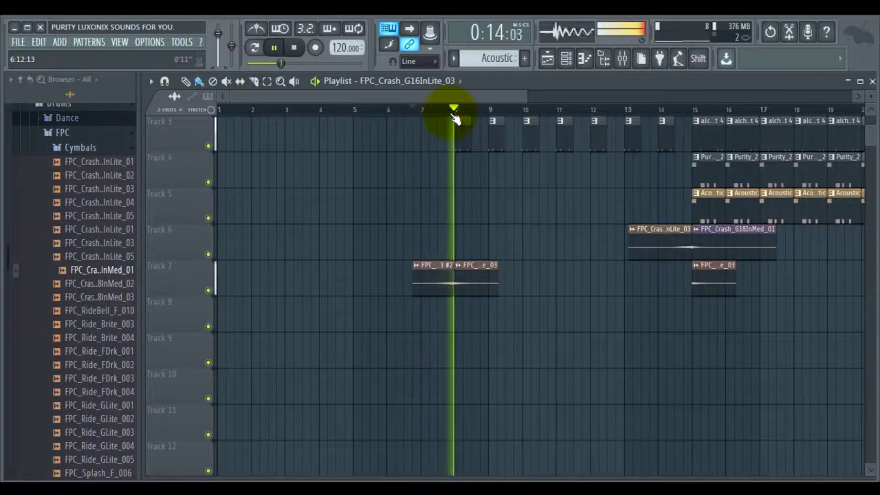
scroll(454, 118, "down", 3)
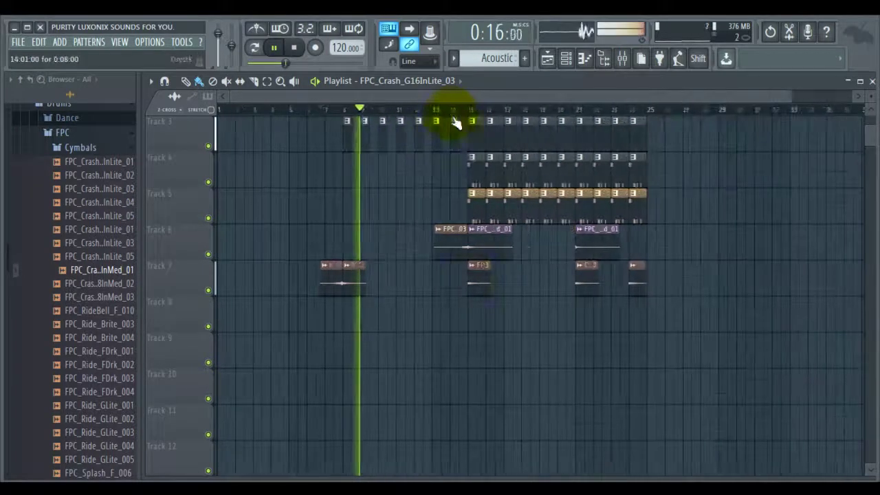
scroll(486, 117, "down", 1)
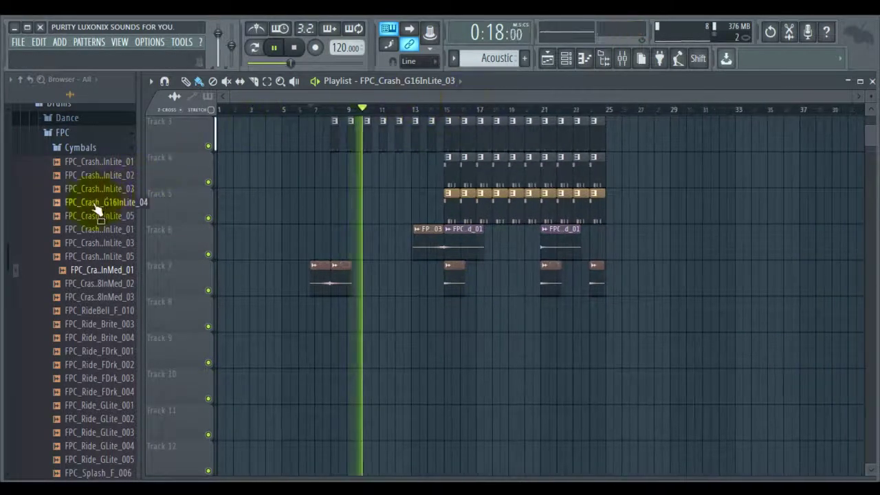
left_click(309, 48)
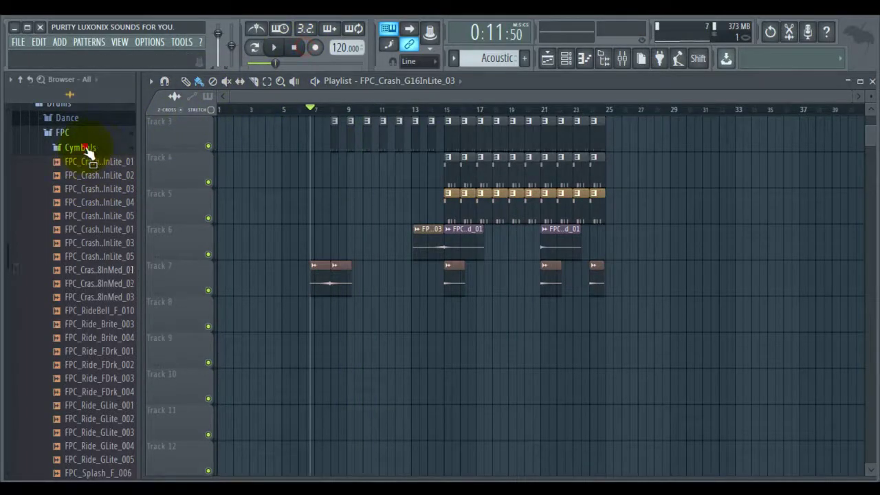
Step: Collapse the Cymbals sample folder, open the channel rack and switch to the Purity_2 pattern
left_click(89, 147)
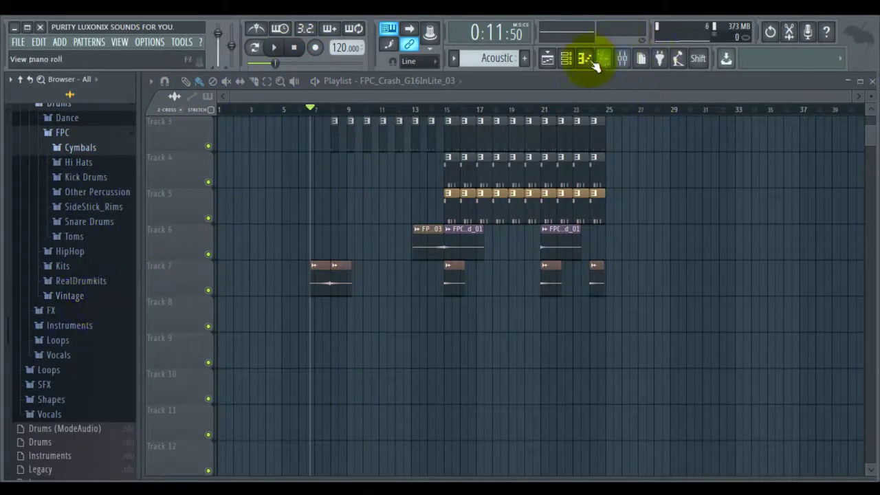
left_click(566, 58)
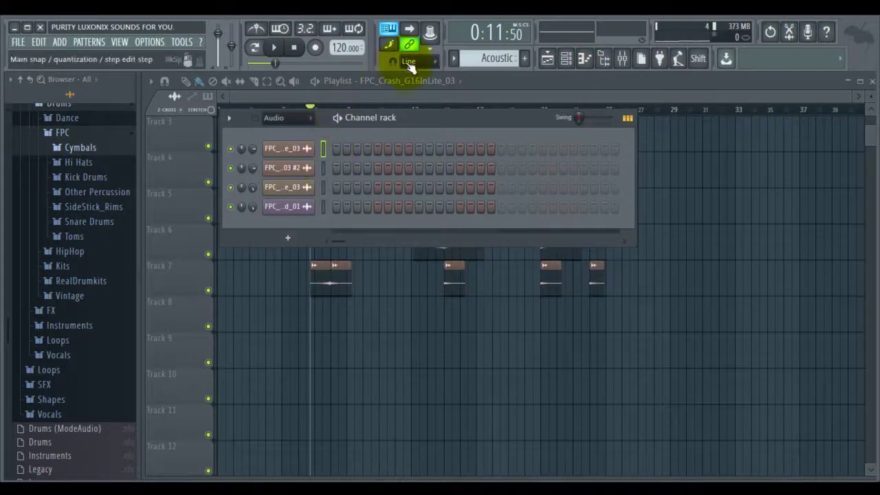
left_click(455, 58)
left_click(475, 77)
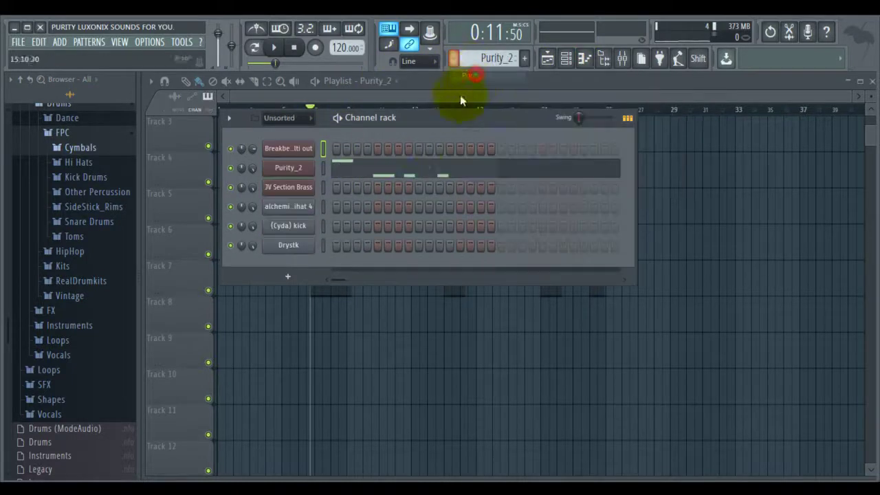
Step: Open the Purity_2 instrument from the channel rack, switch it to the 1st Impression preset and play a few test notes
left_click(302, 167)
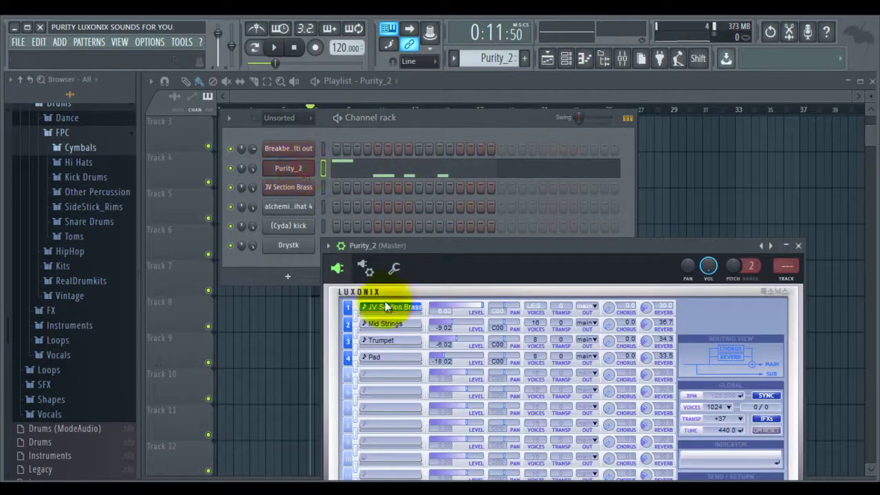
key("w")
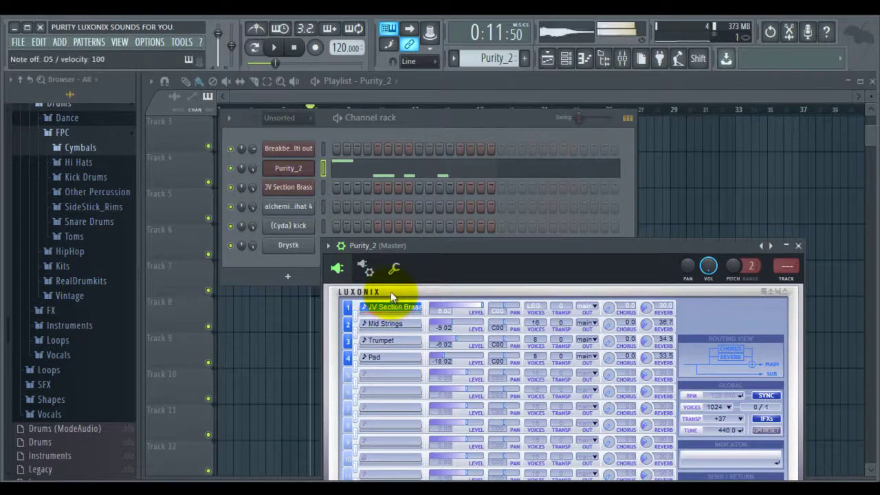
left_click(771, 245)
key("x")
key("v")
key("z")
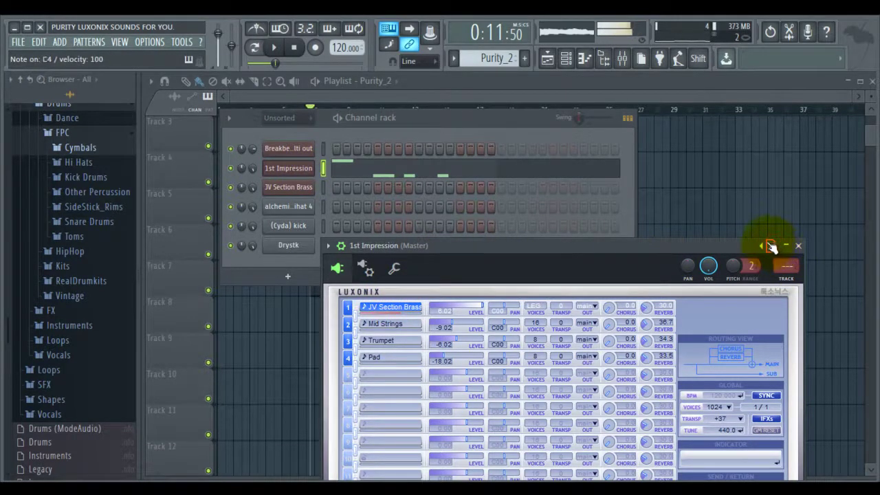
Step: Audition the 1st Impression instrument with high and low notes while stepping back and forth between presets
key("w")
key("t")
key("r")
key("m")
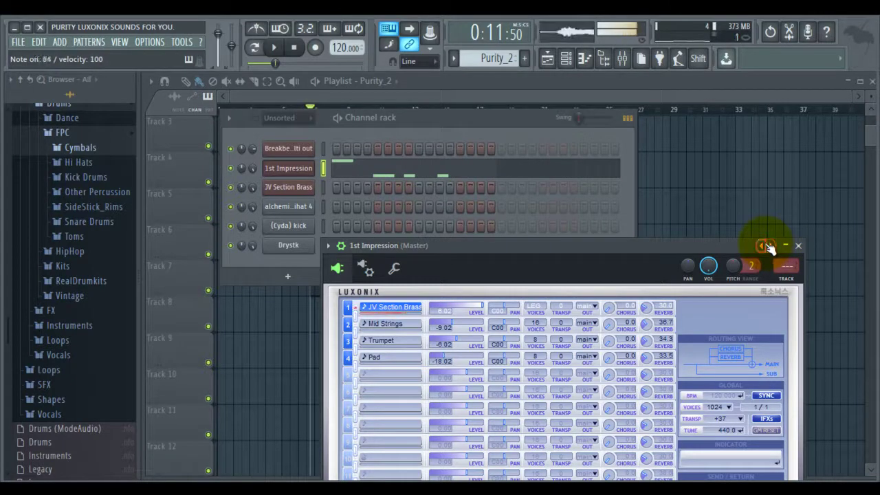
key("n")
key("n")
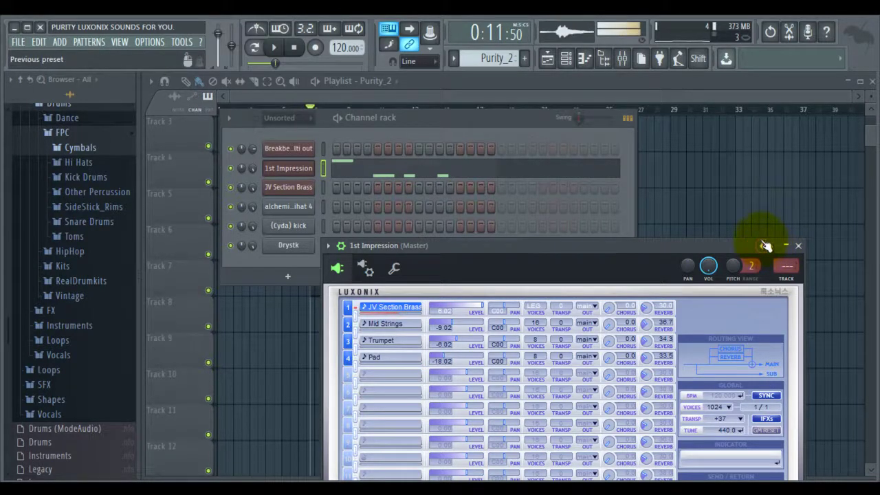
key("q")
key("w")
key("x")
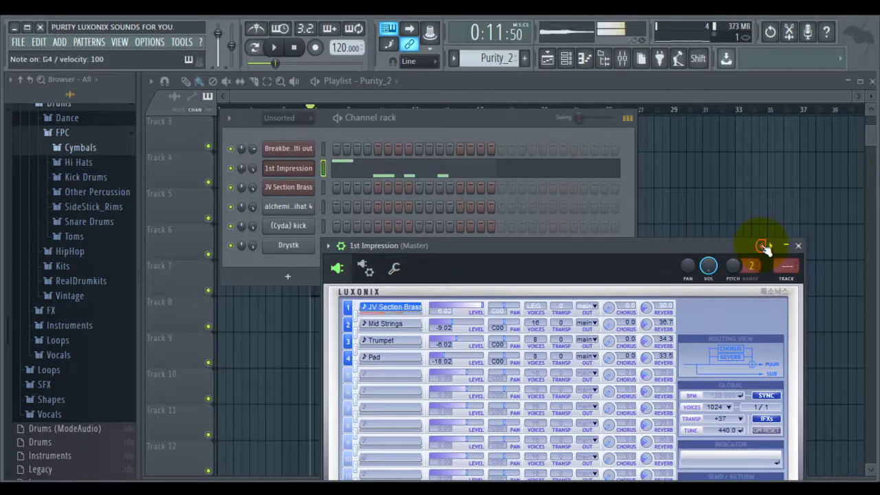
key("q")
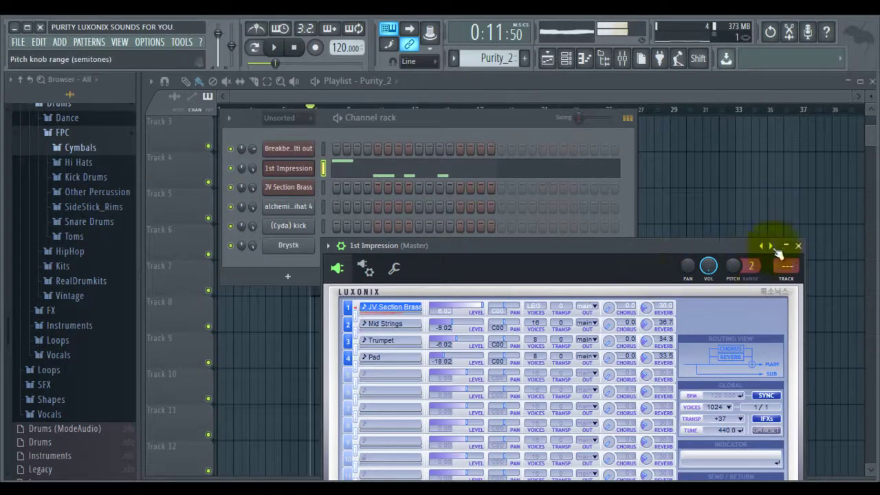
key("n")
Step: Close the Purity instrument window and add a new Nexus channel to the channel rack
left_click(797, 245)
left_click(287, 275)
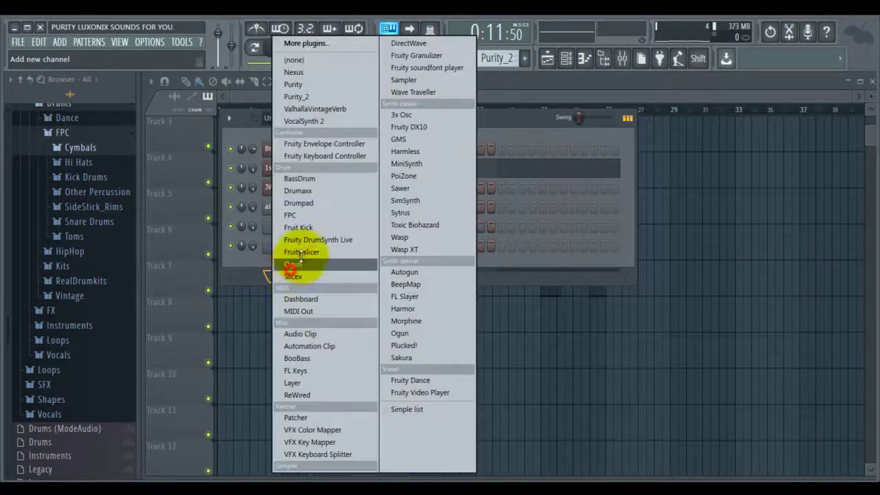
left_click(322, 72)
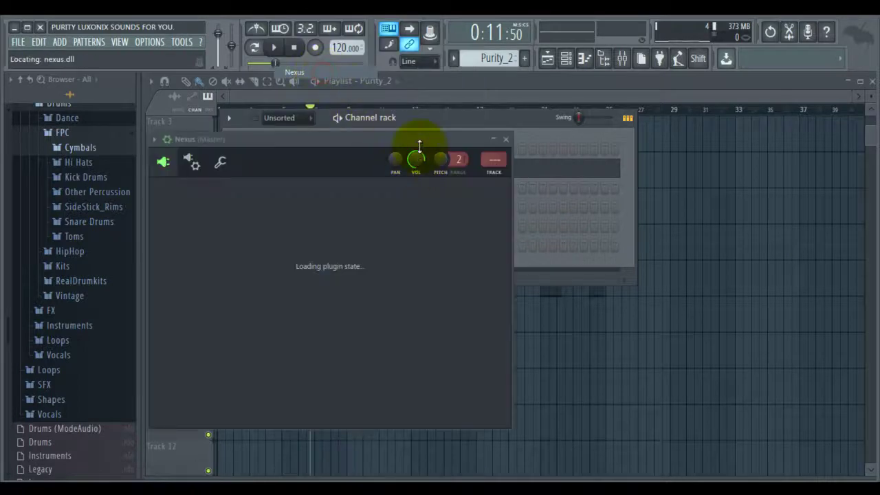